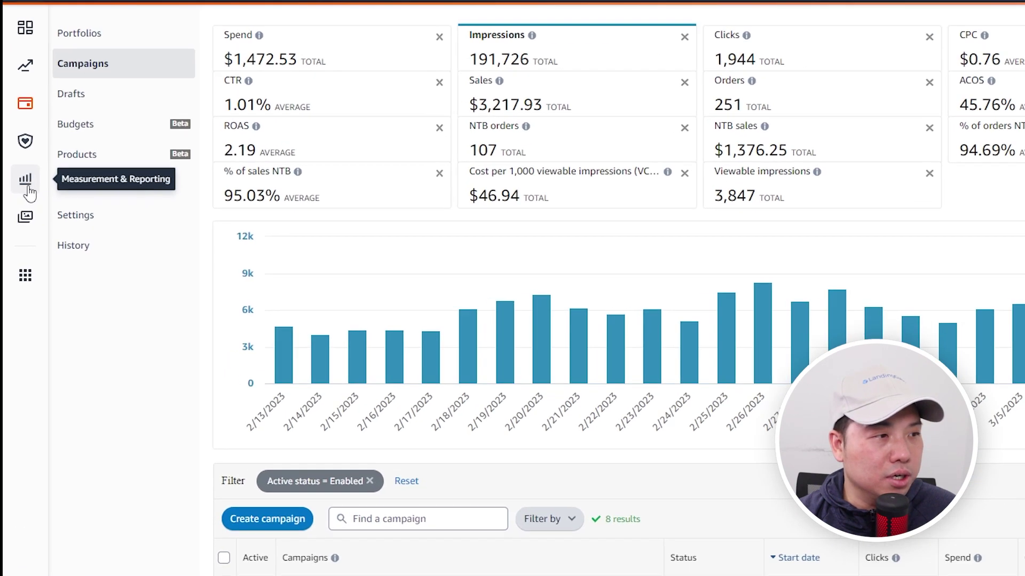
Open Amazon Attribution from Measurement & Reporting and choose manual campaign creation.
click(27, 184)
click(109, 116)
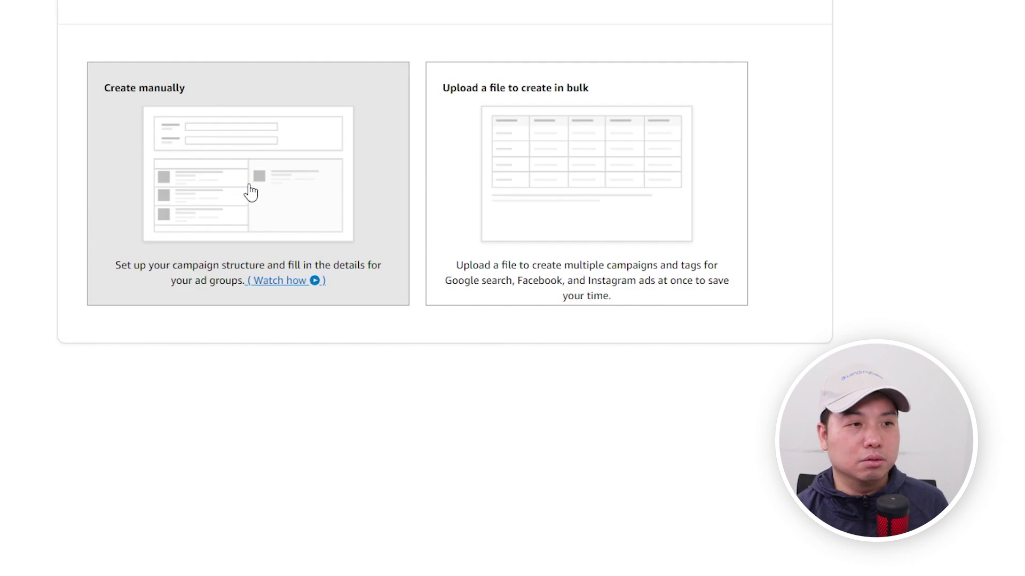
click(251, 192)
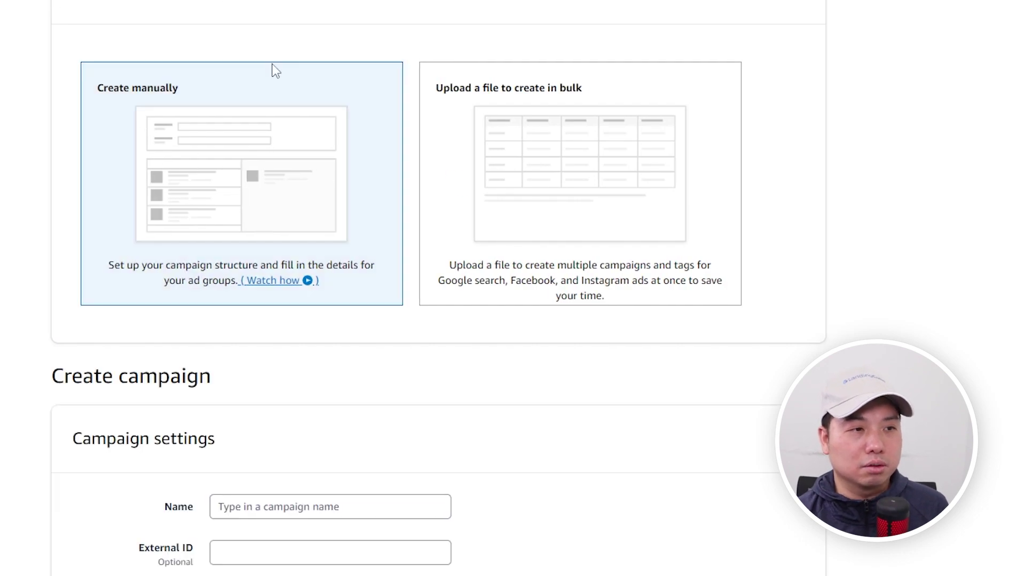
Name the campaign GoogleAdwords<>LandingCube.
scroll(363, 434, down, 3)
click(339, 346)
text(G)
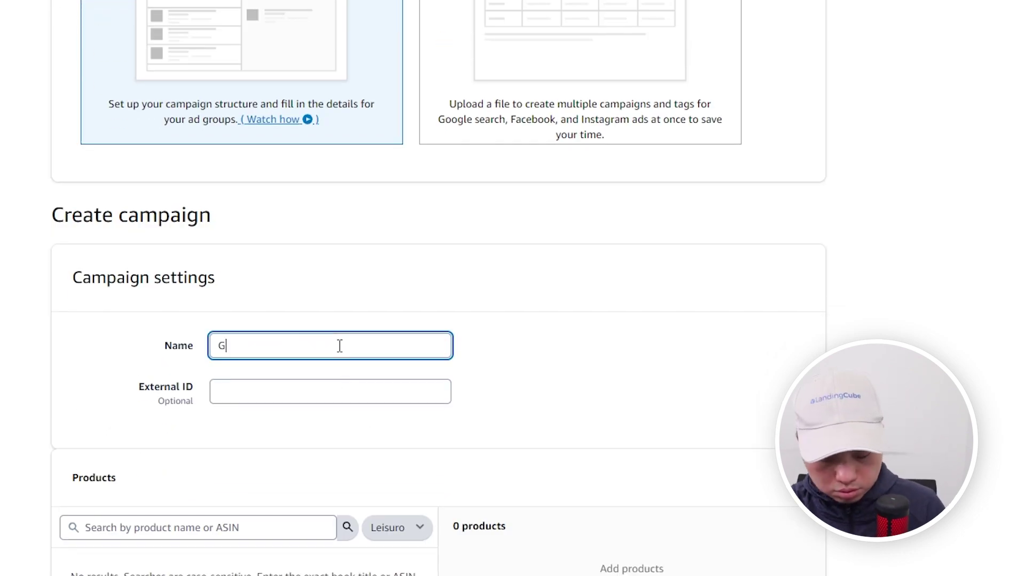
text(oogleAdwords<>)
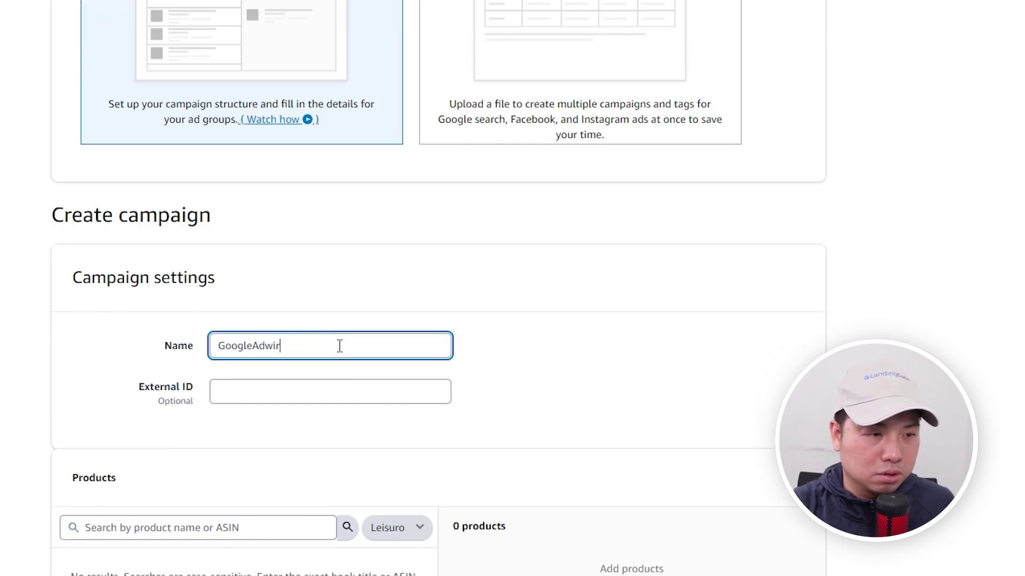
text(LandingCube)
Filter products to the Sully brand and add the Baby Monitor Mount (White).
scroll(355, 334, down, 3)
click(391, 374)
click(383, 391)
scroll(395, 304, down, 3)
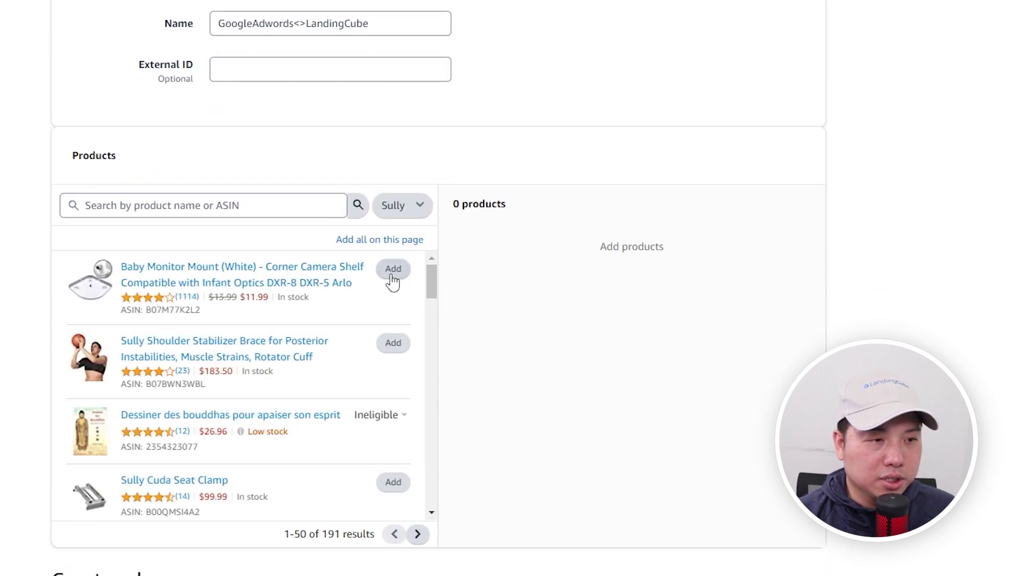
click(394, 270)
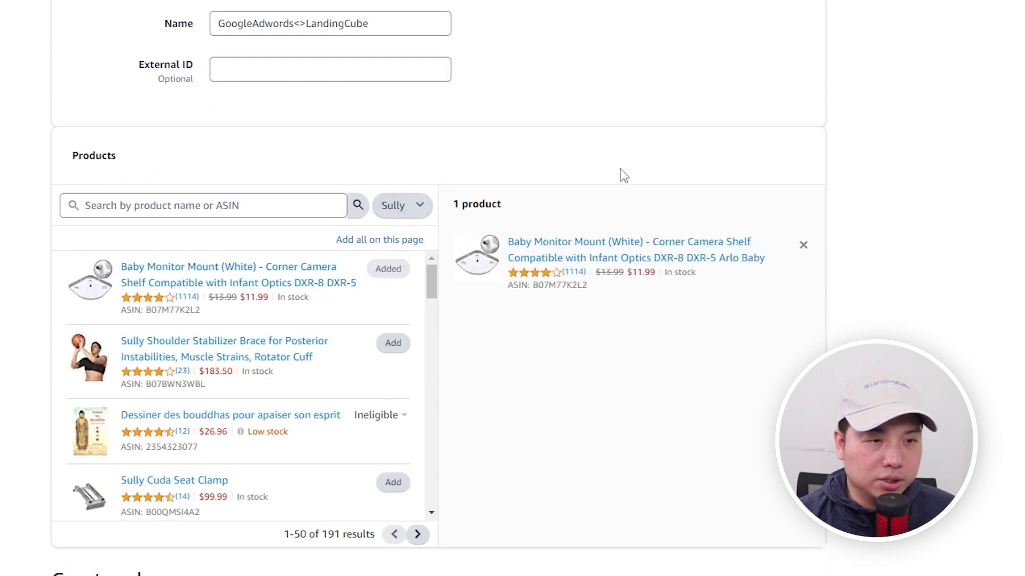
Open the Baby Monitor Mount's Amazon page in a new tab and select the ad group name field.
right_click(629, 241)
click(687, 254)
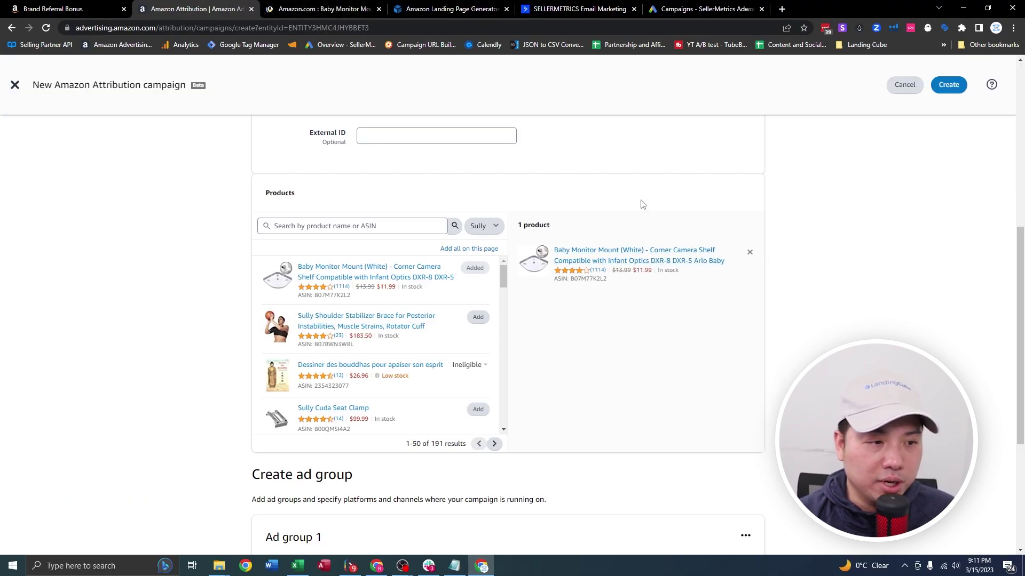
scroll(587, 240, down, 4)
click(429, 344)
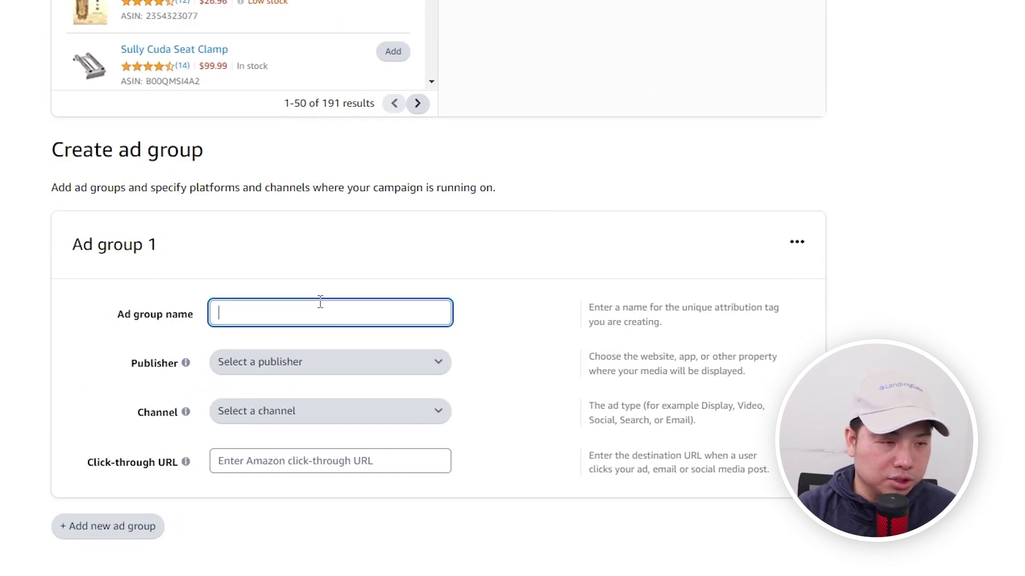
Name the ad group adgp_LandingCube with publisher Google Adwords and channel Search.
text(adgp)
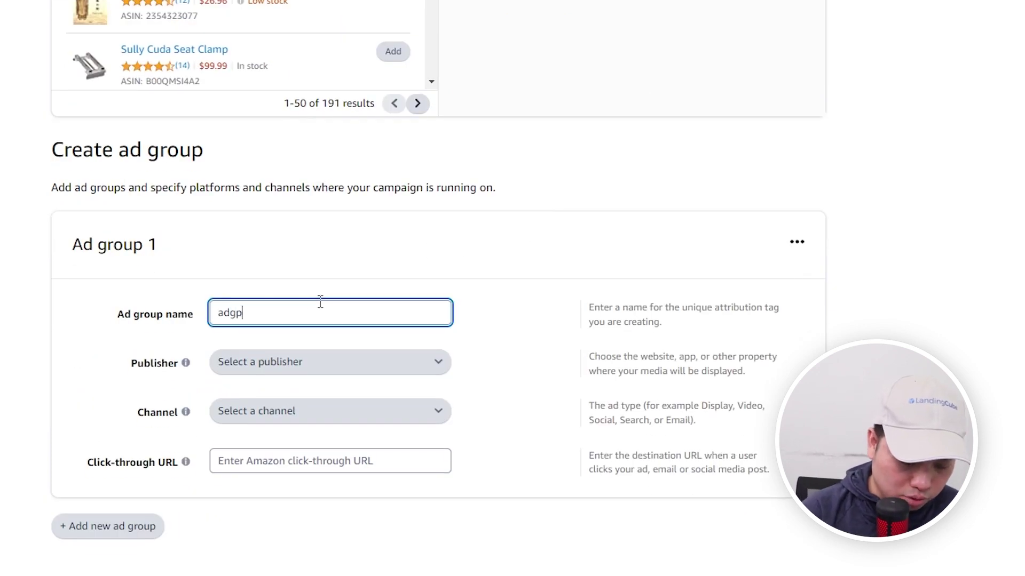
text(_LandingCube)
click(497, 245)
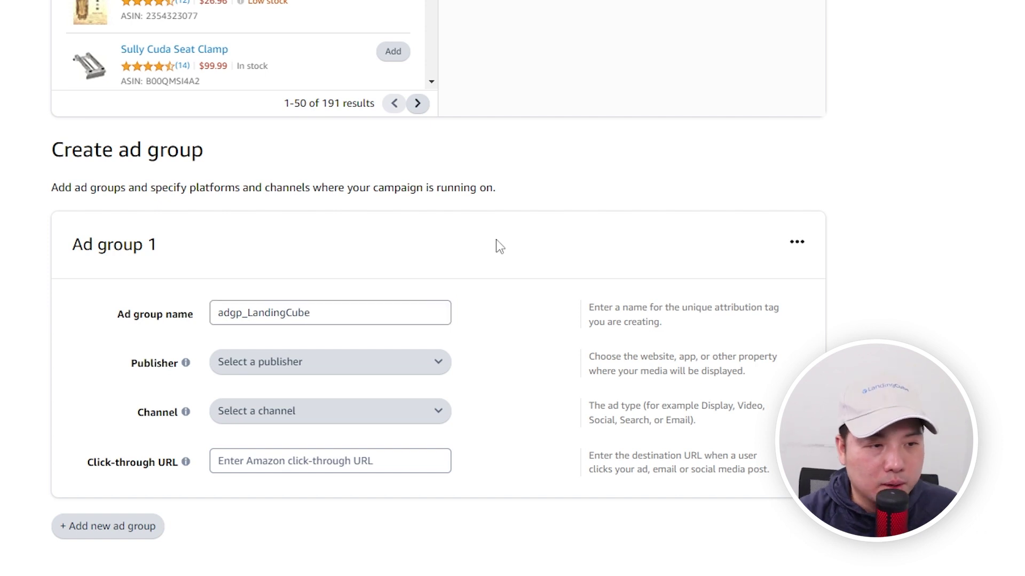
click(314, 363)
text(google)
click(297, 422)
click(310, 413)
click(491, 396)
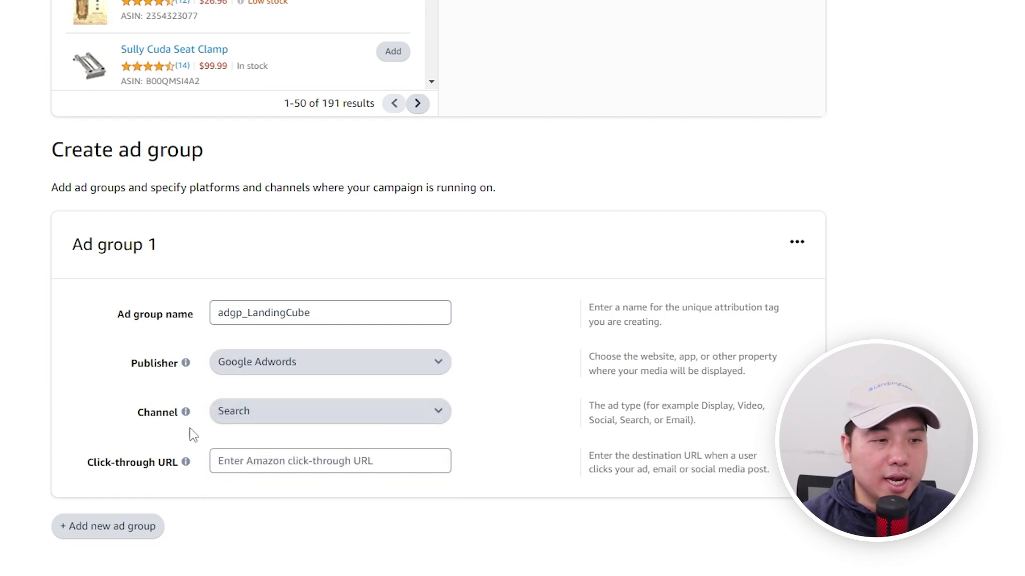
Copy the product page URL from the Amazon tab into the Click-through URL field.
drag(85, 463, 201, 462)
click(317, 7)
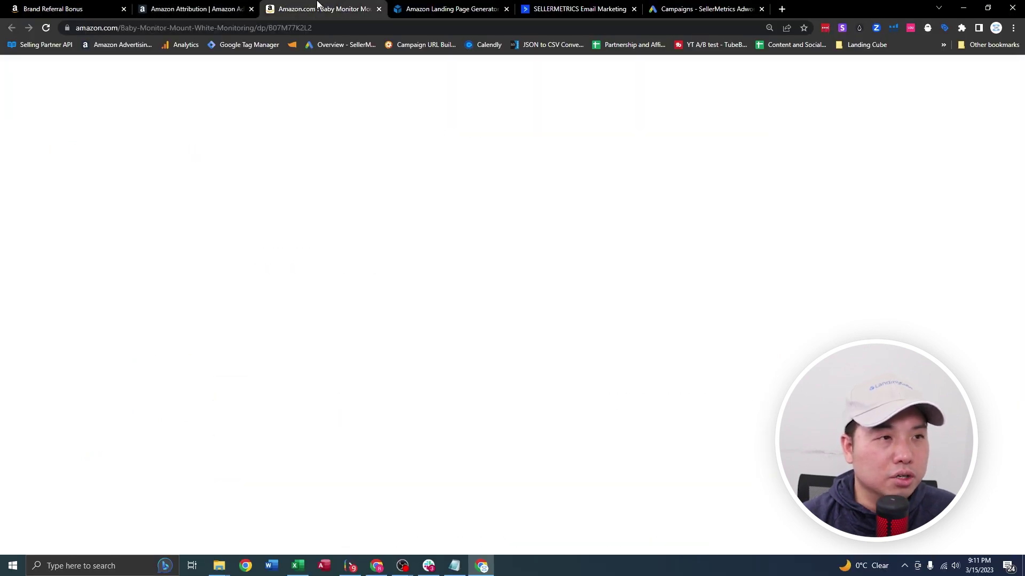
click(315, 28)
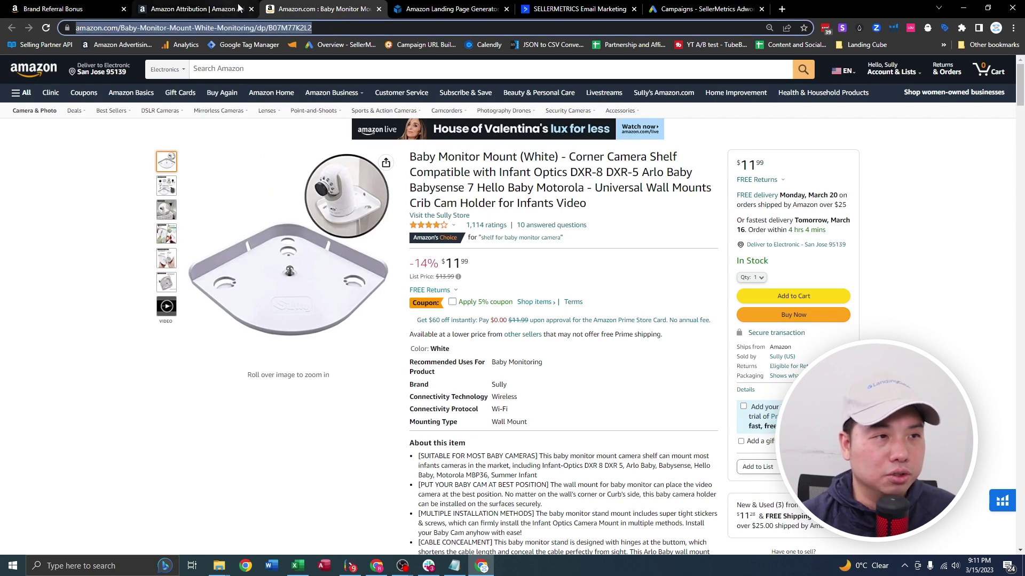
click(206, 6)
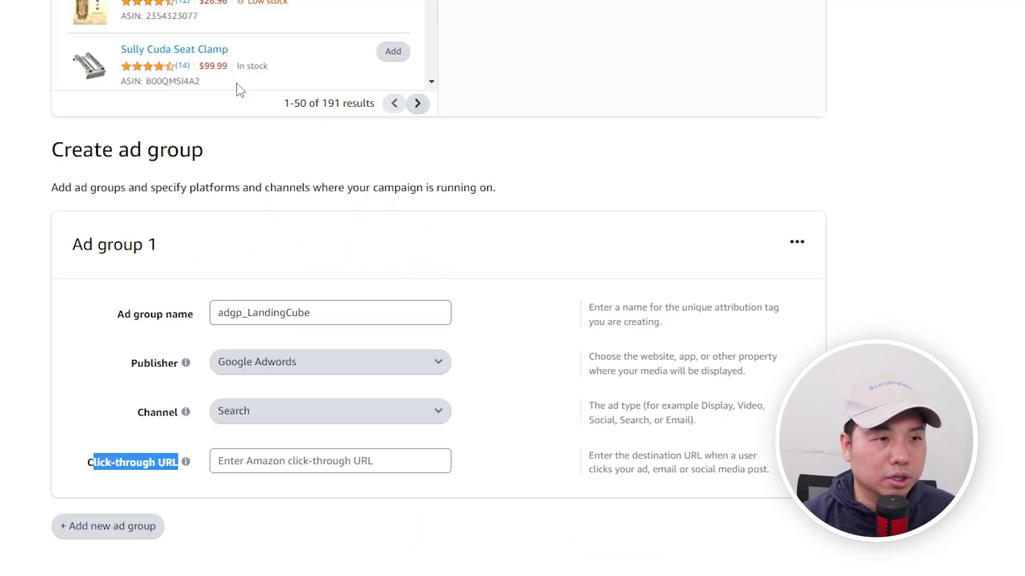
click(240, 453)
key(ctrl+v)
click(523, 460)
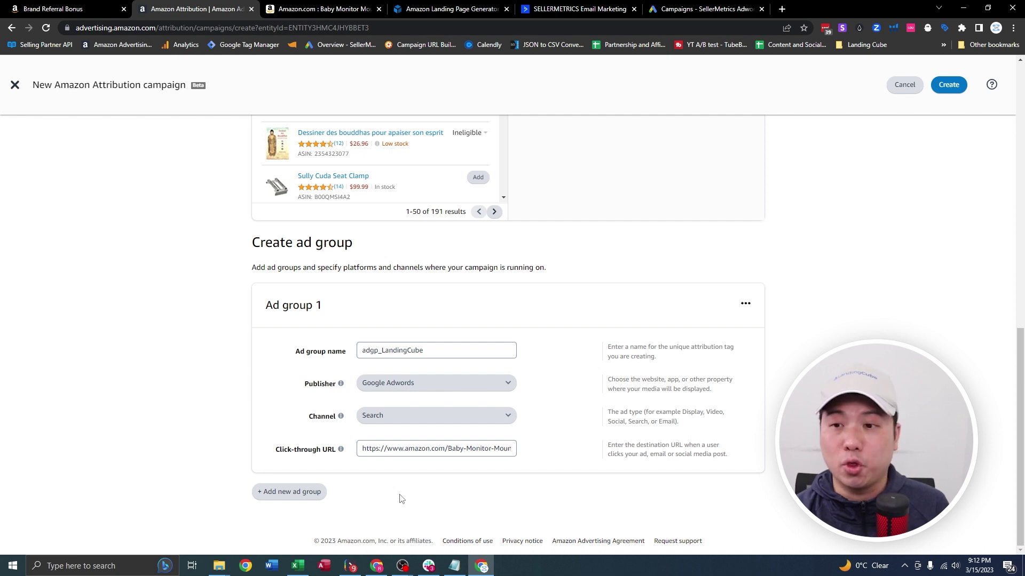
Create the Attribution campaign and select the generated attribution tag link.
click(944, 83)
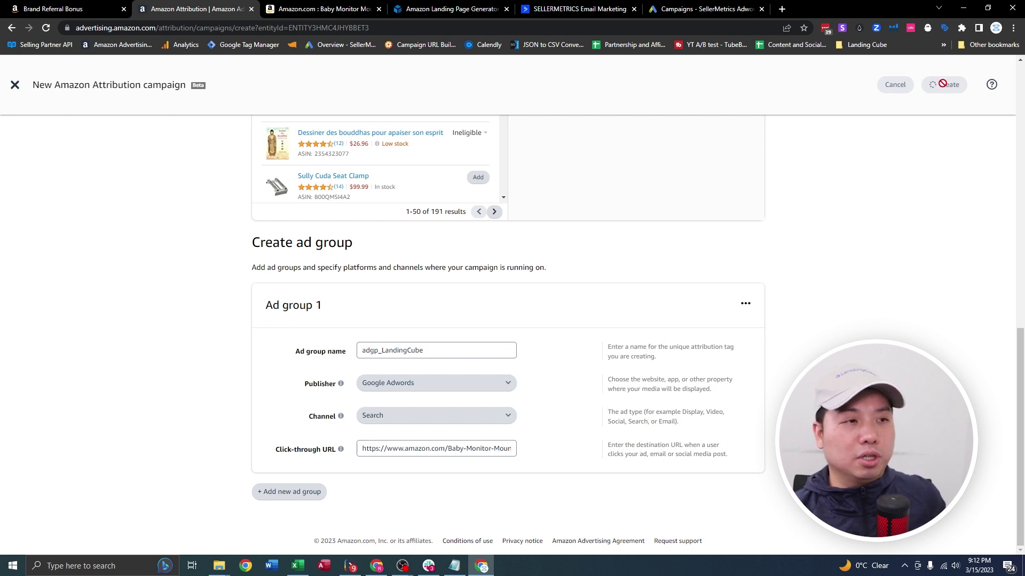
drag(555, 297, 502, 276)
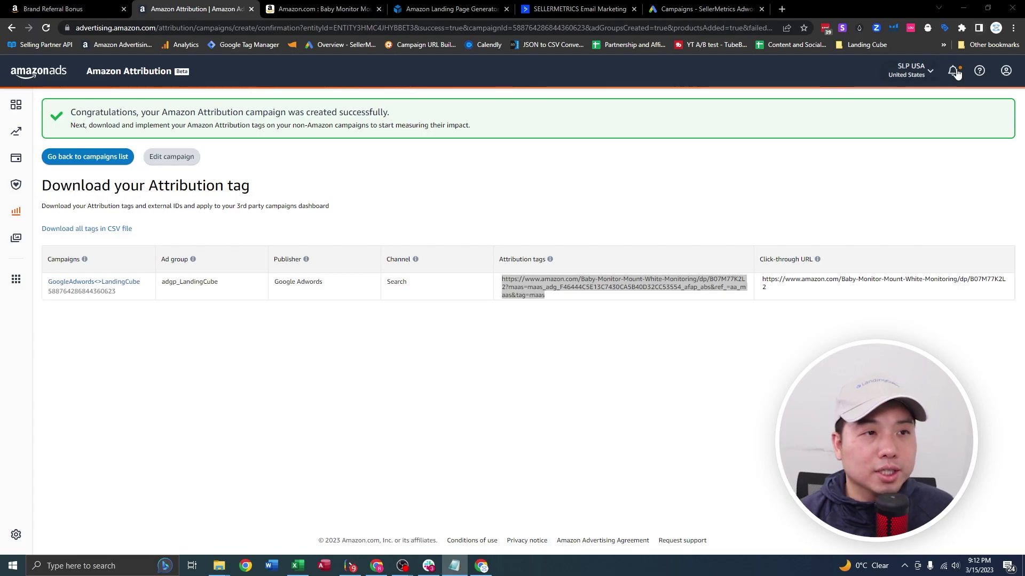
click(448, 9)
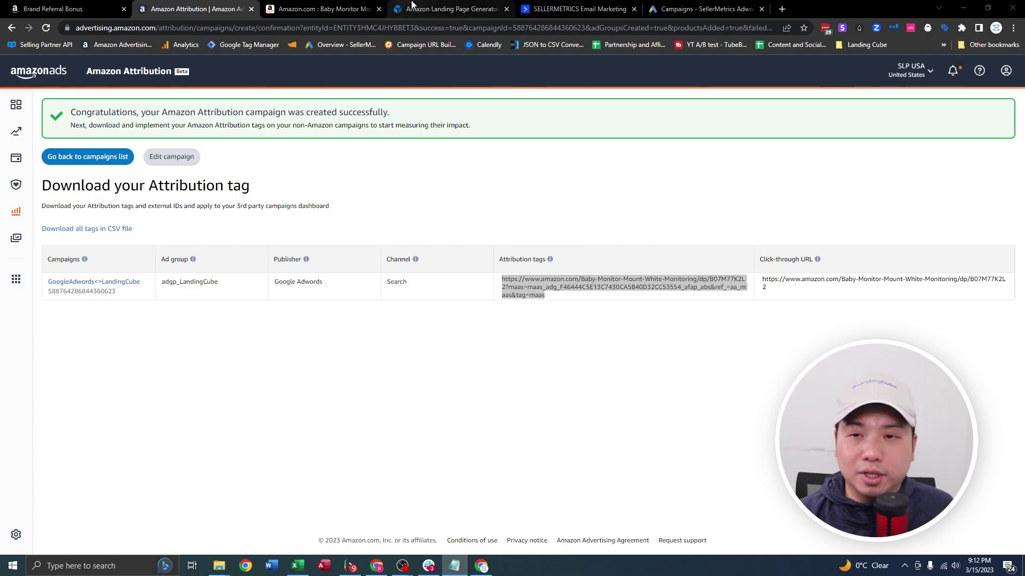
Move the LandingCube tab beside the Amazon Attribution tab.
drag(449, 7, 315, 4)
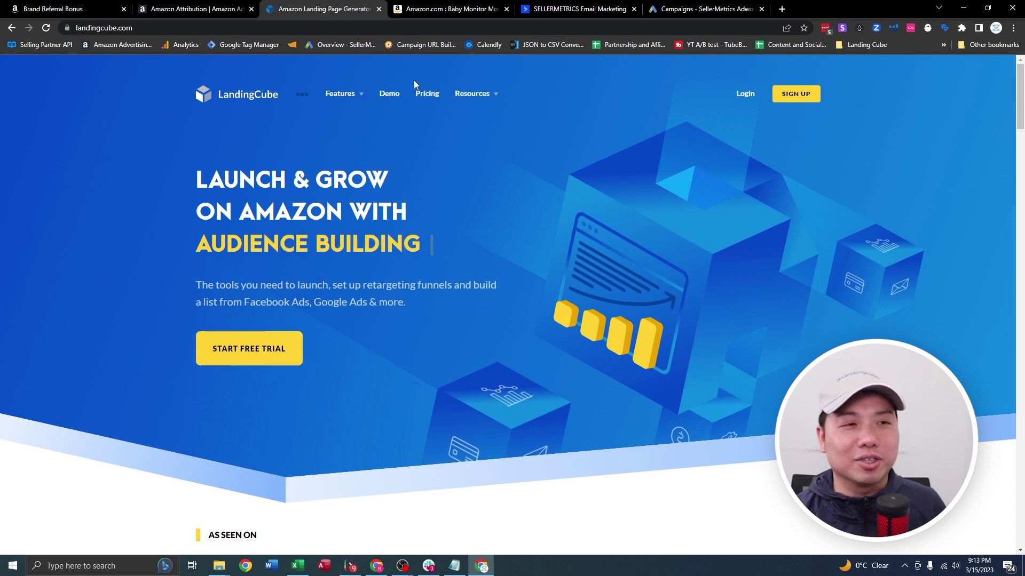
Open the demo promo page in a new tab and claim the Pusheen plush coupon with a first name and e-mail.
right_click(391, 96)
click(414, 103)
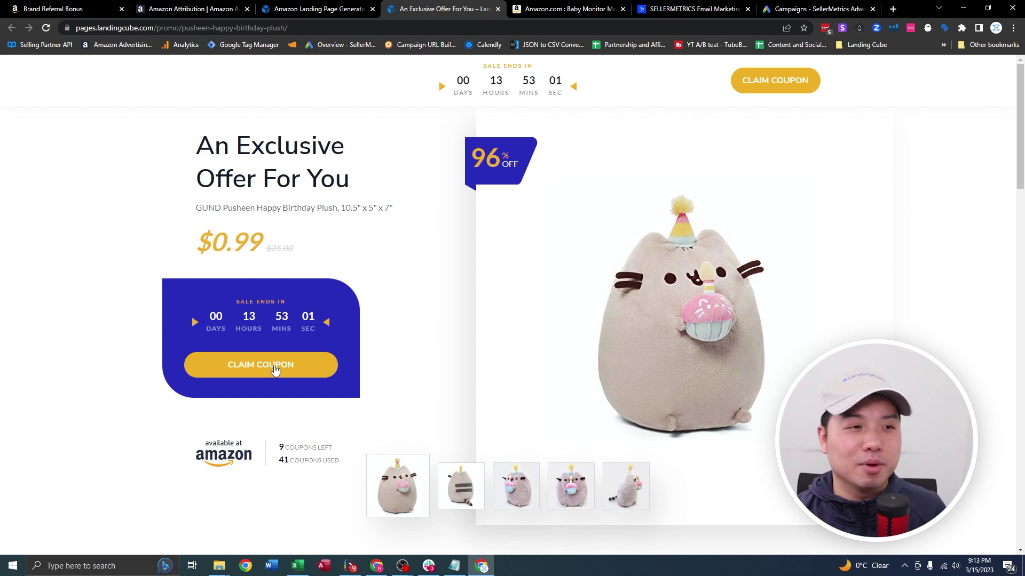
click(275, 370)
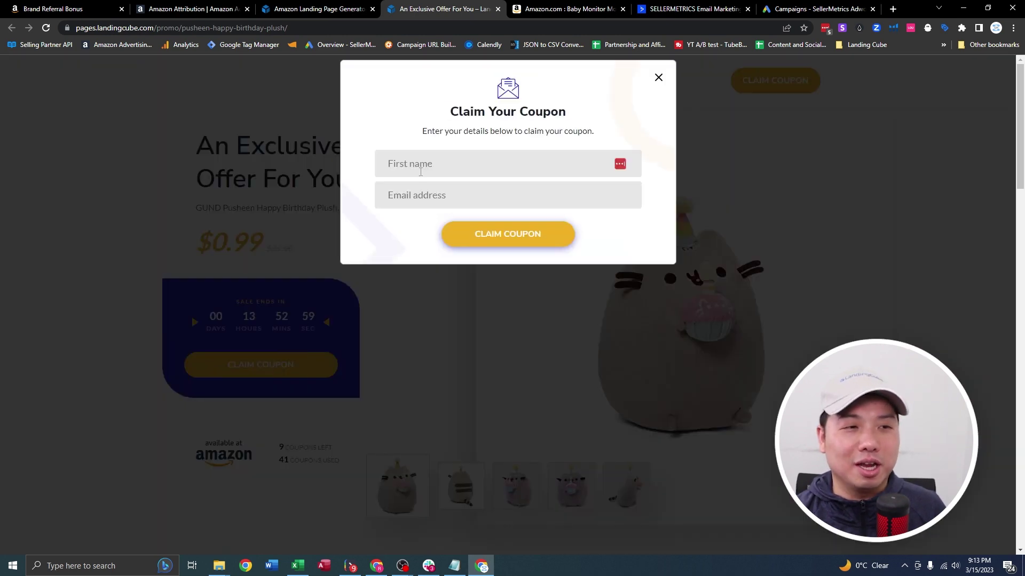
click(438, 165)
text(Rick)
key(Tab)
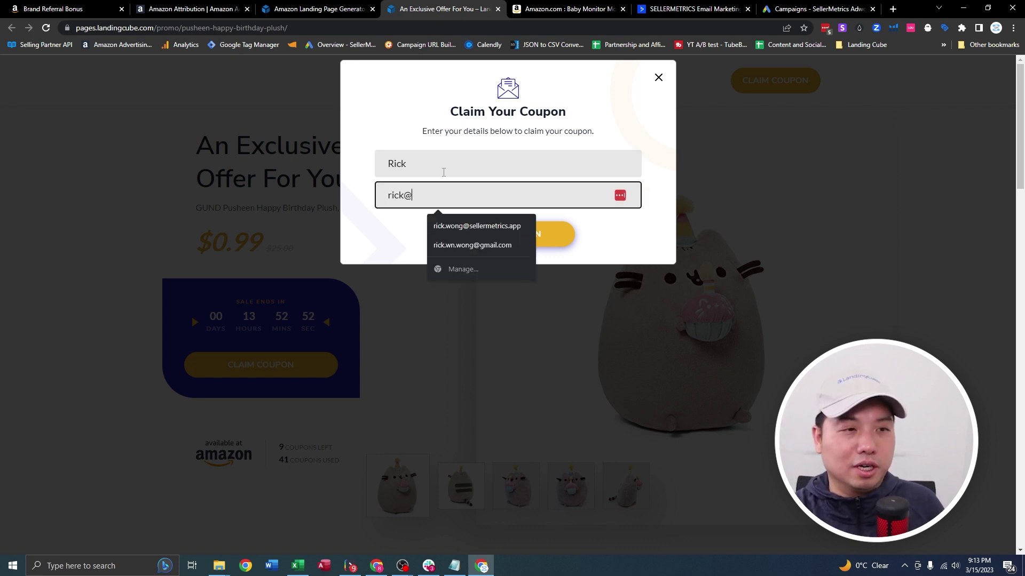
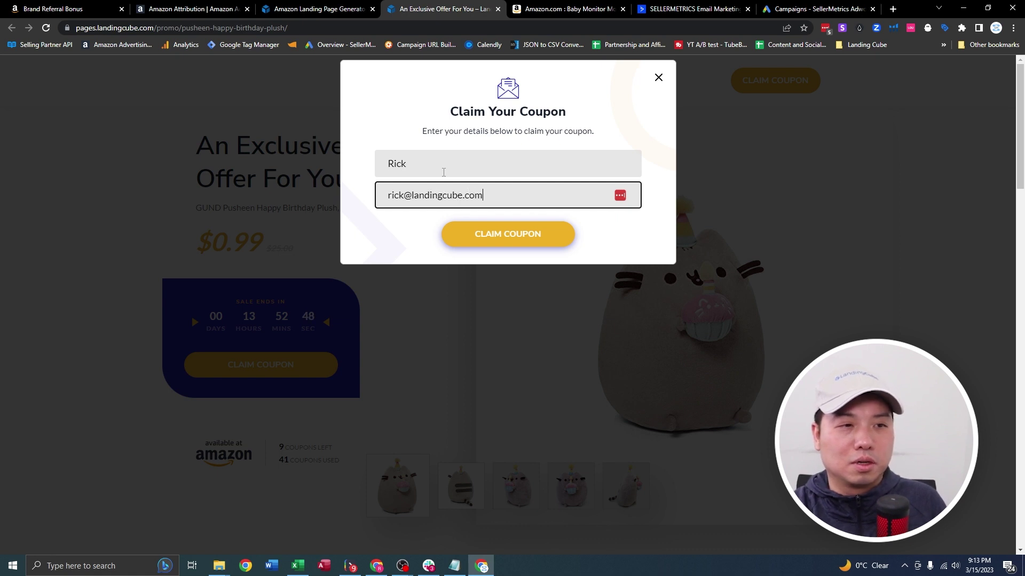
click(507, 233)
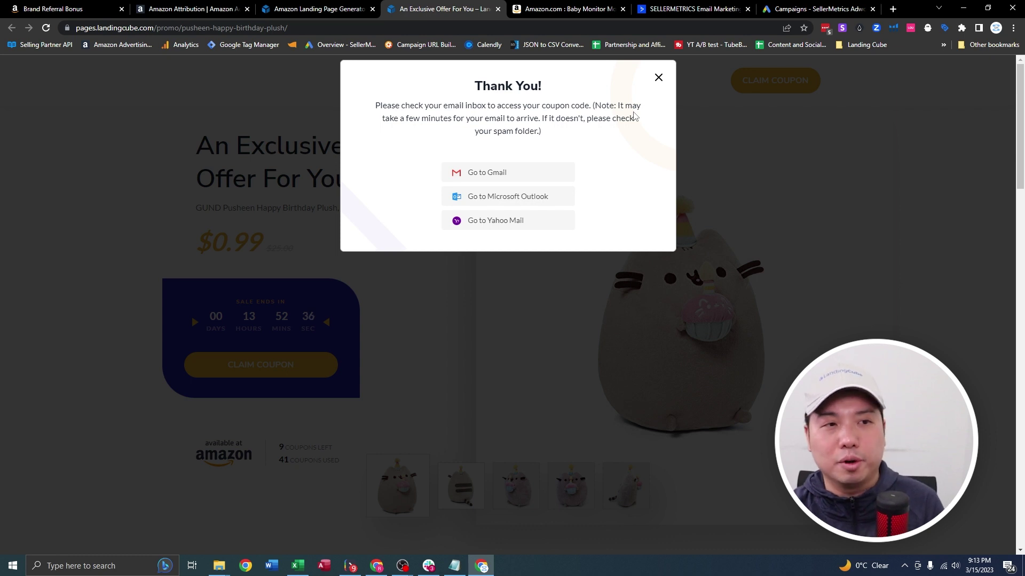
Review the thank-you message, then return to the LandingCube tab.
drag(620, 140, 380, 105)
click(563, 170)
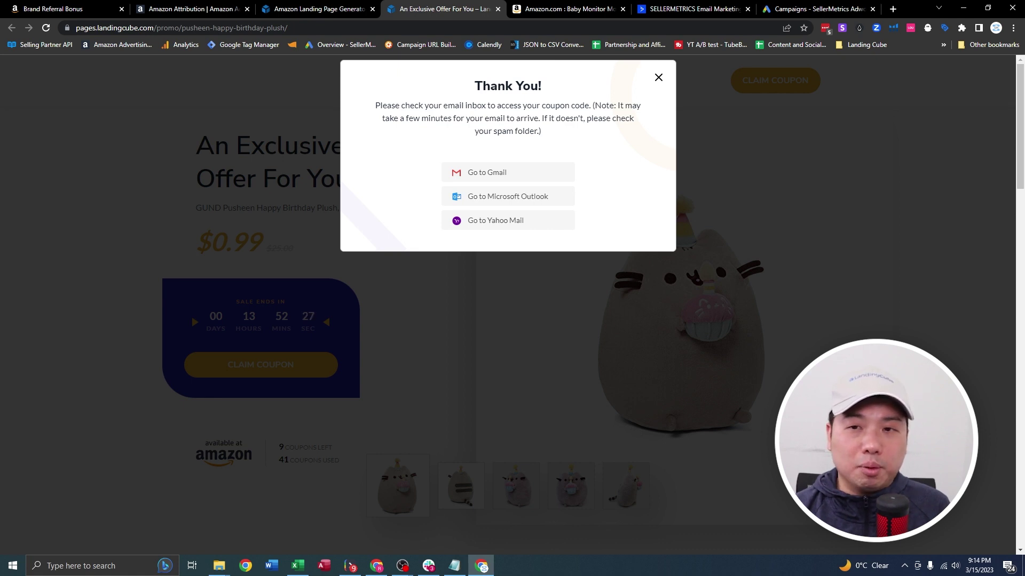
click(319, 8)
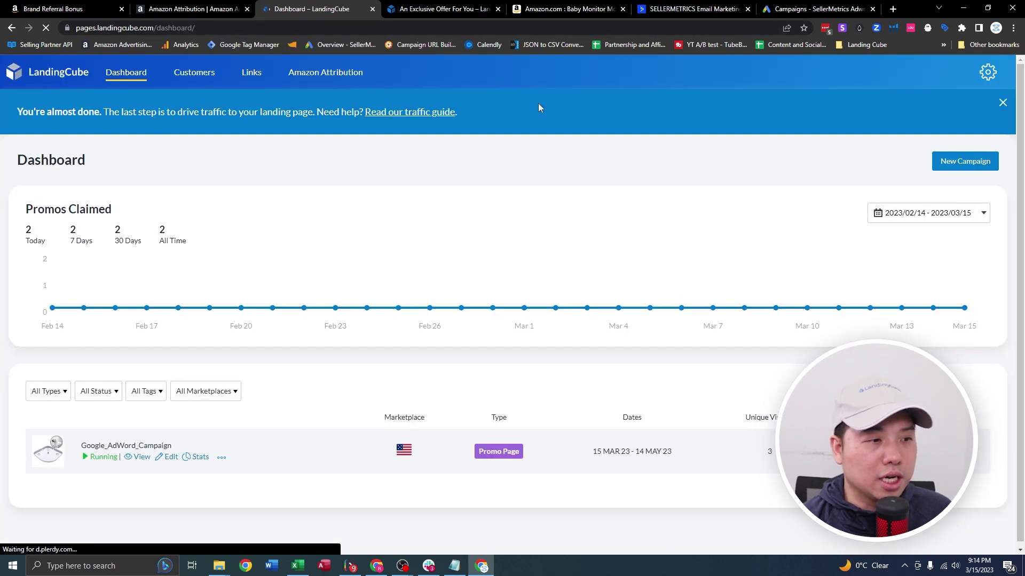
Delete the Google_AdWord_Campaign via its ••• menu, confirm, and start a new campaign.
click(222, 457)
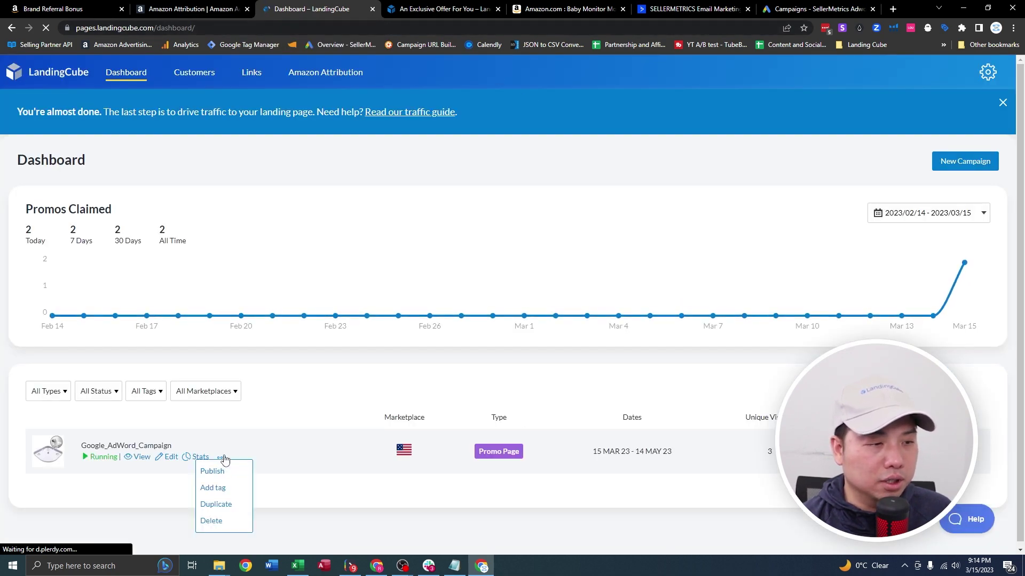
click(221, 522)
click(565, 89)
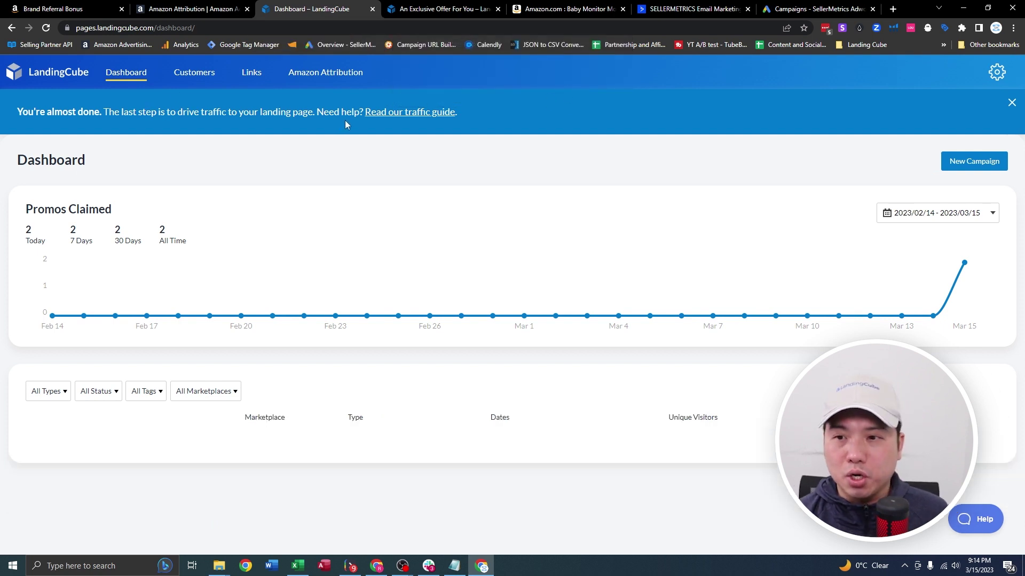
click(966, 164)
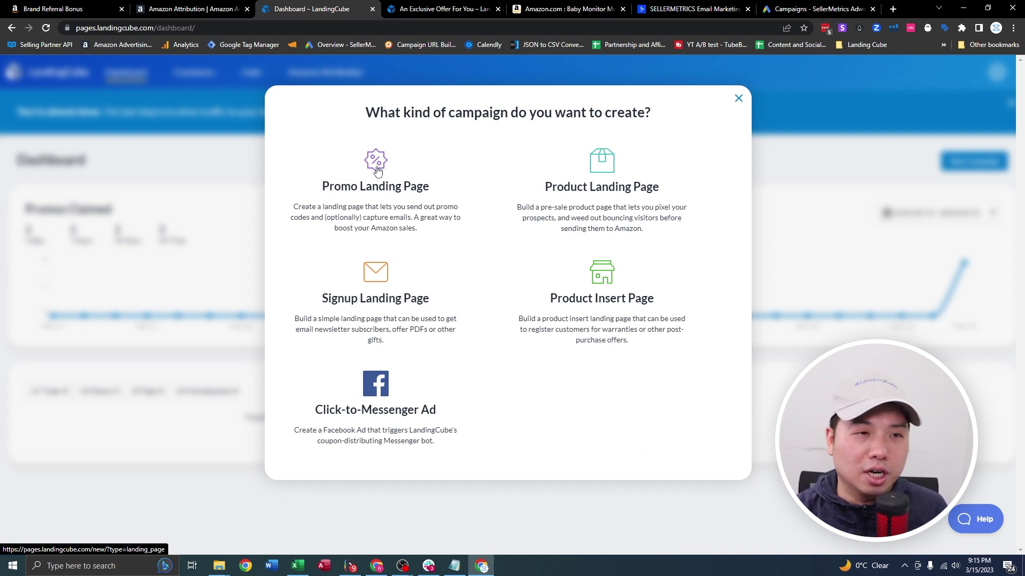
Start a Promo Landing Page using the Baby Monitor Mount's Amazon product URL.
click(376, 170)
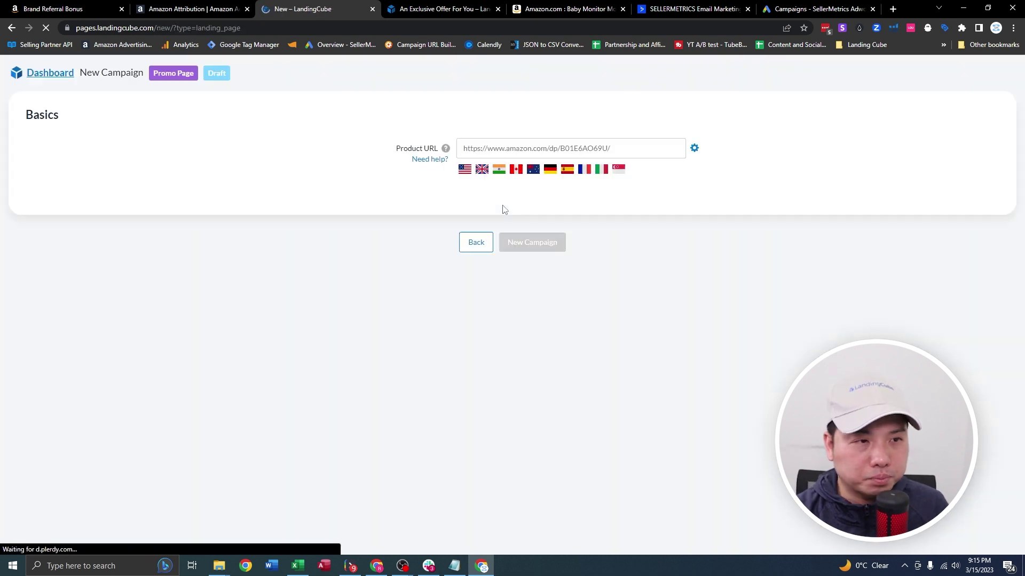
click(551, 8)
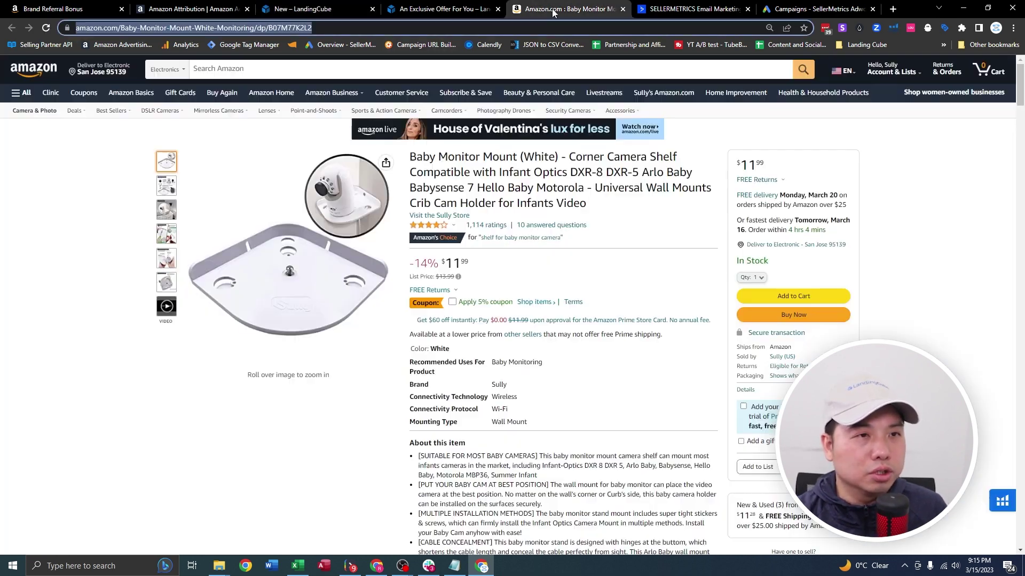
click(315, 8)
click(566, 154)
key(ctrl+v)
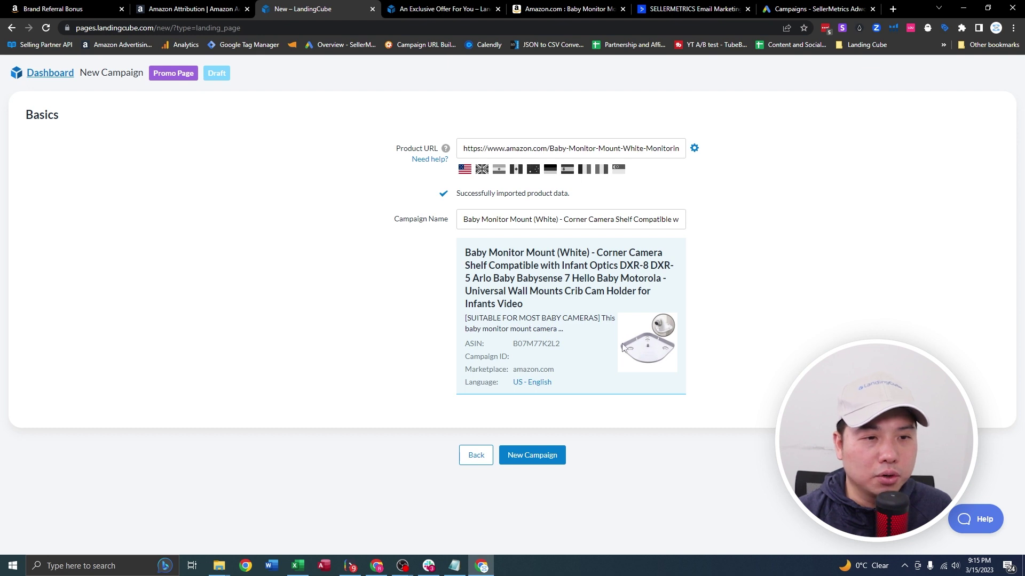
Name the campaign GoogleAdwordsLandingCube, copied from the Attribution campaign, and create it.
click(508, 217)
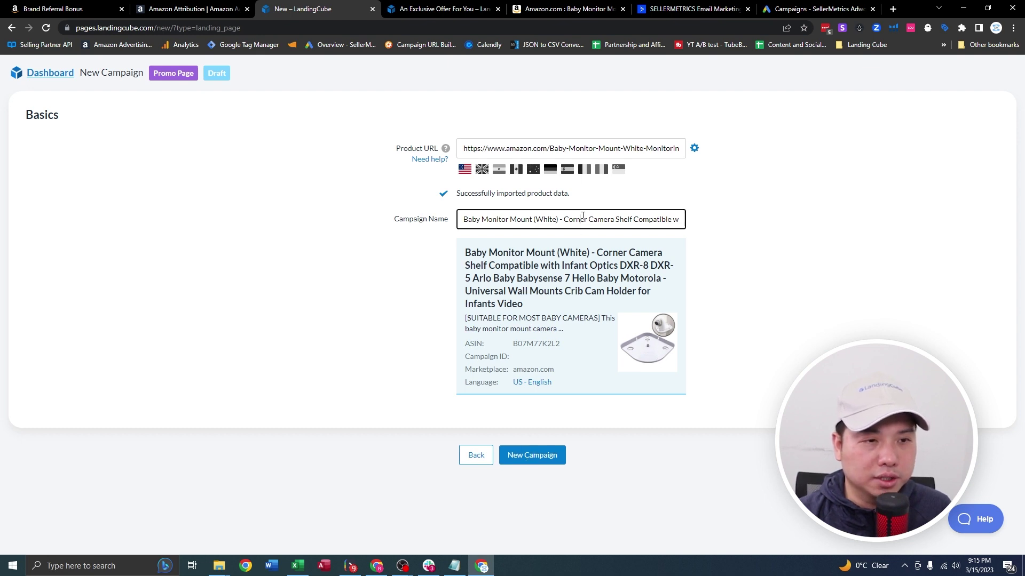
triple_click(582, 216)
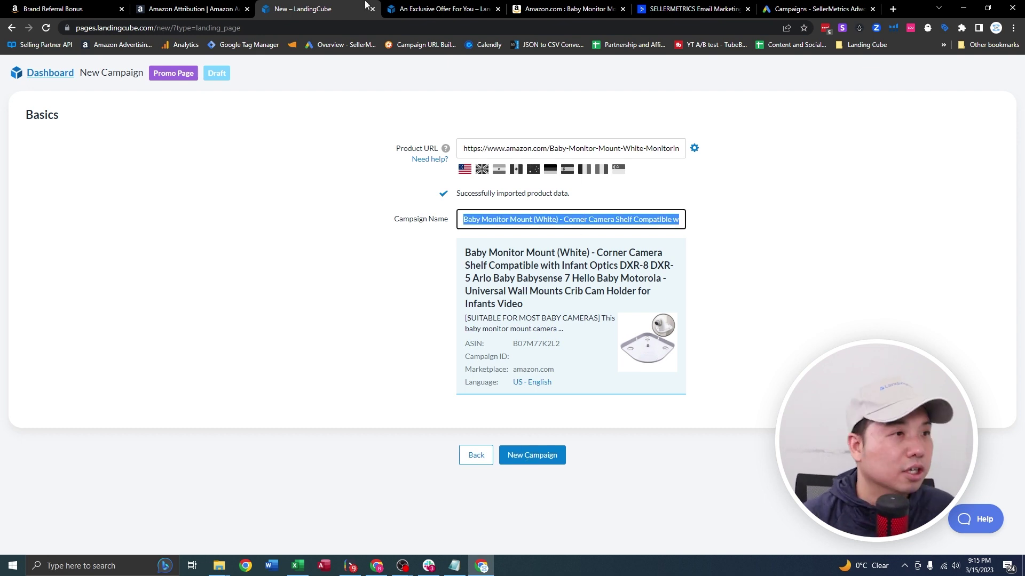
click(181, 8)
drag(47, 281, 141, 283)
key(ctrl+c)
click(300, 9)
key(ctrl+v)
click(531, 455)
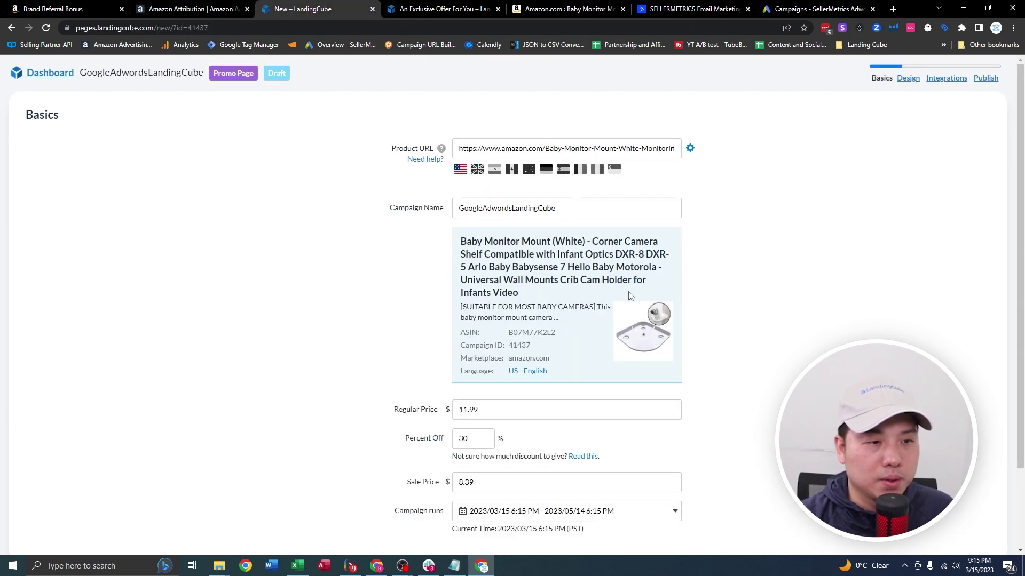
Check the $11.99 regular and $8.39 sale prices, keep 30% off, and save.
scroll(495, 281, down, 2)
click(427, 315)
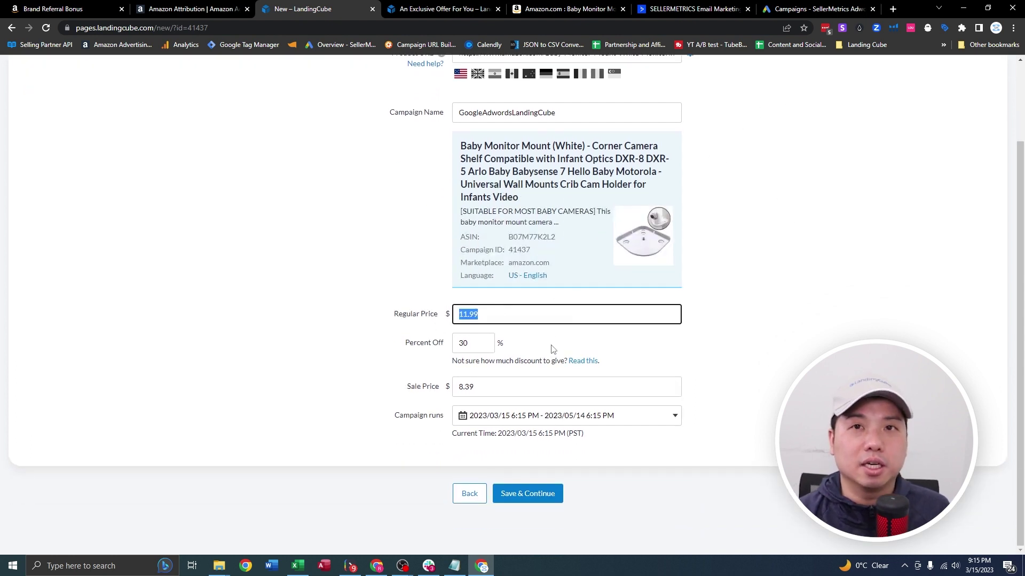
click(414, 390)
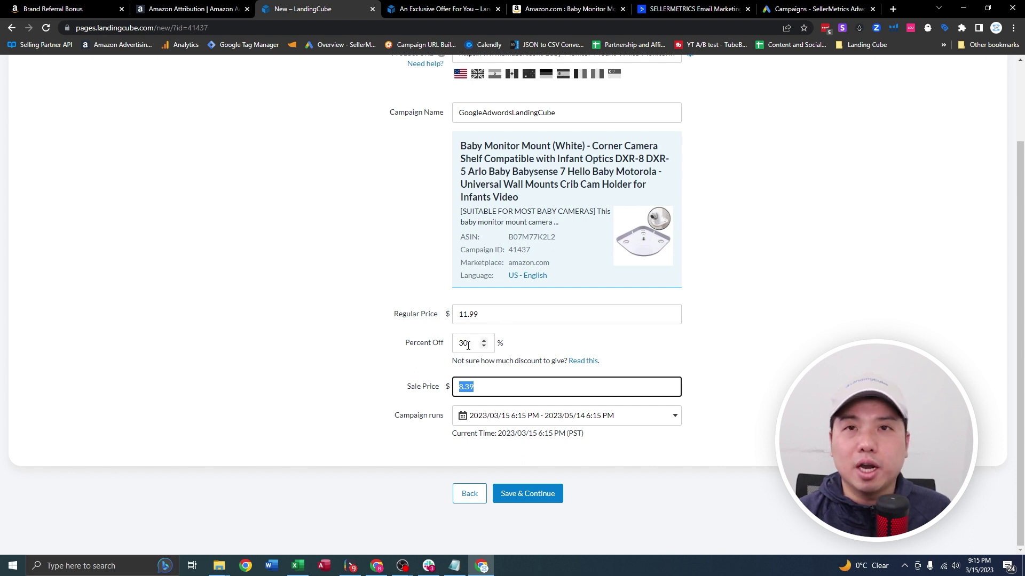
drag(468, 346, 457, 344)
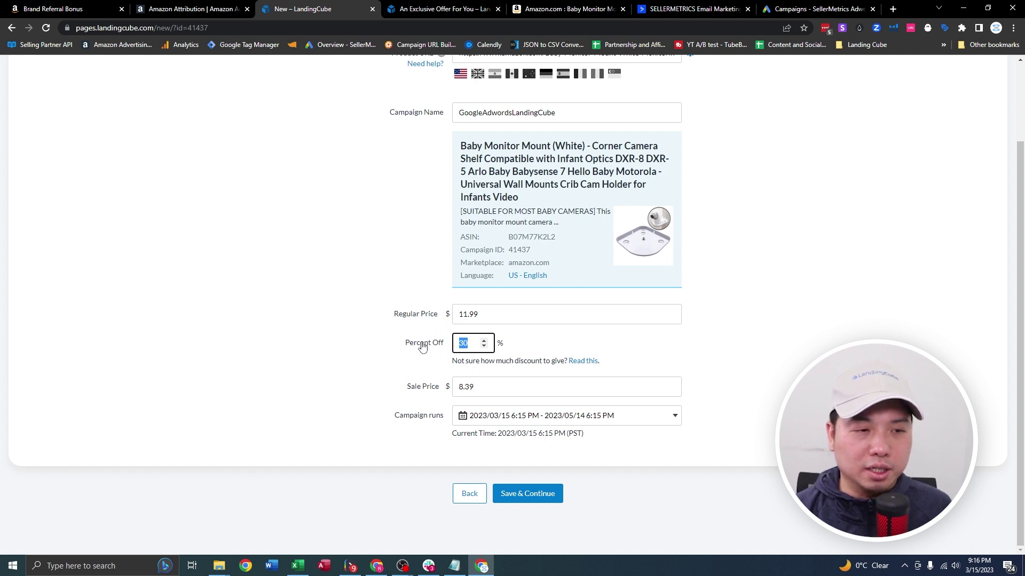
click(484, 341)
click(484, 341)
click(484, 340)
click(484, 341)
key(Tab)
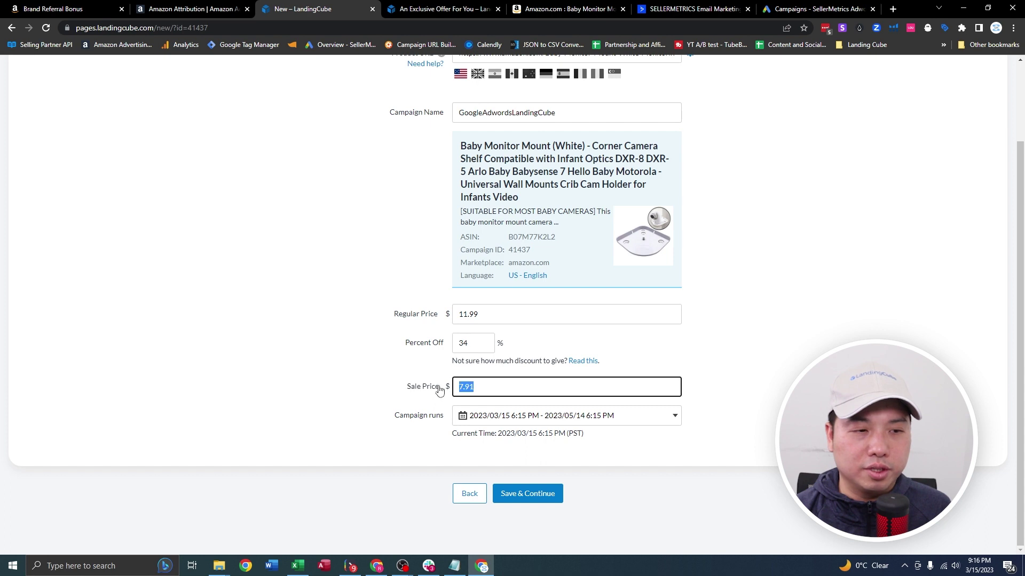
key(shift+Tab)
text(30)
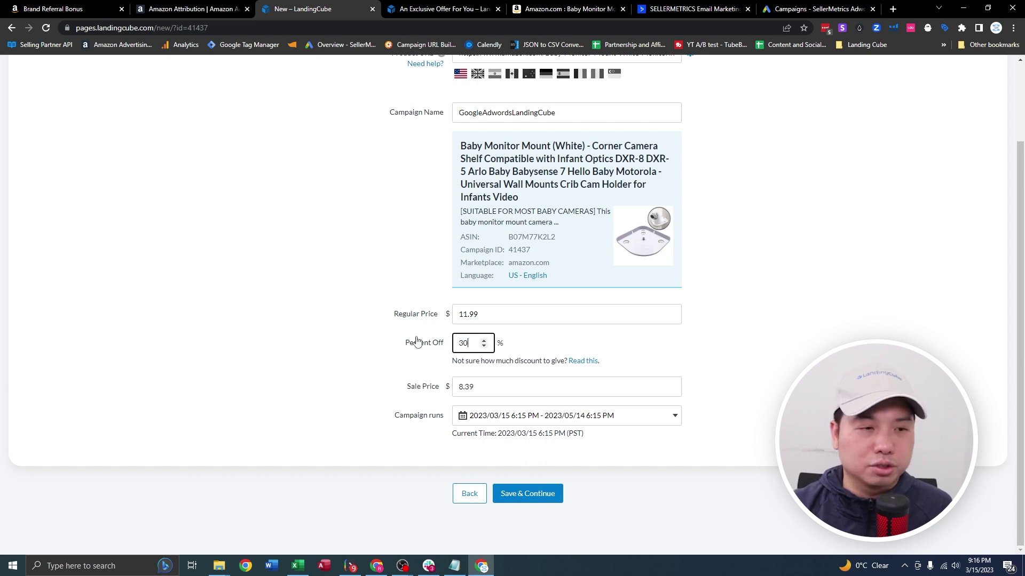
click(543, 485)
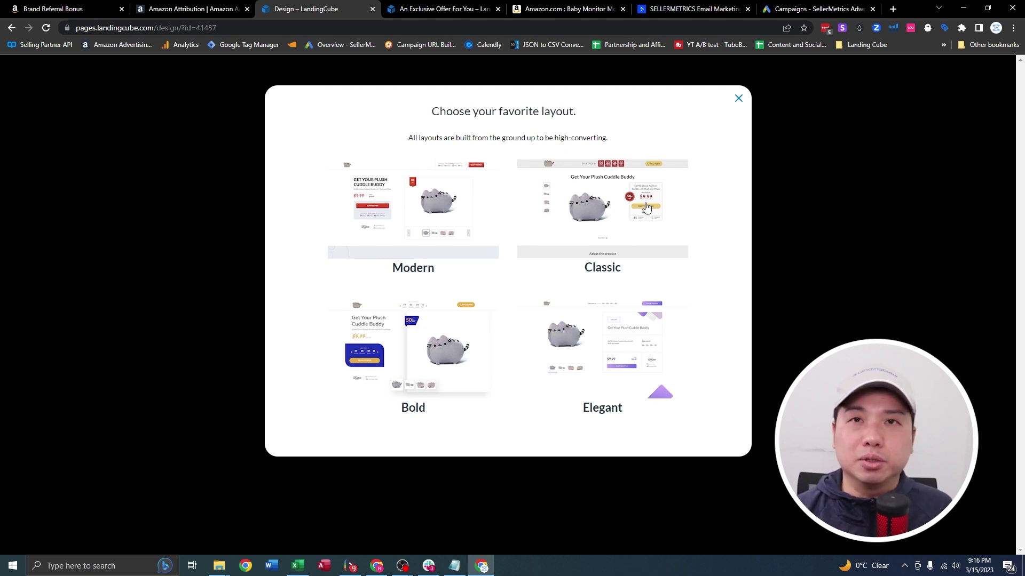
Pick the Classic layout, scroll through its preview, and save the design.
click(635, 211)
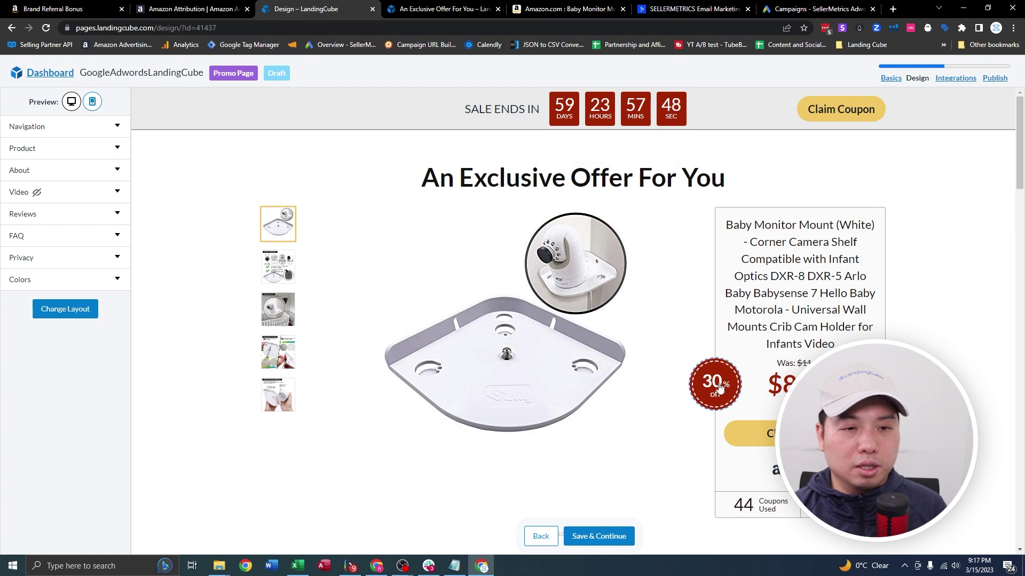
scroll(641, 376, down, 5)
scroll(639, 366, down, 7)
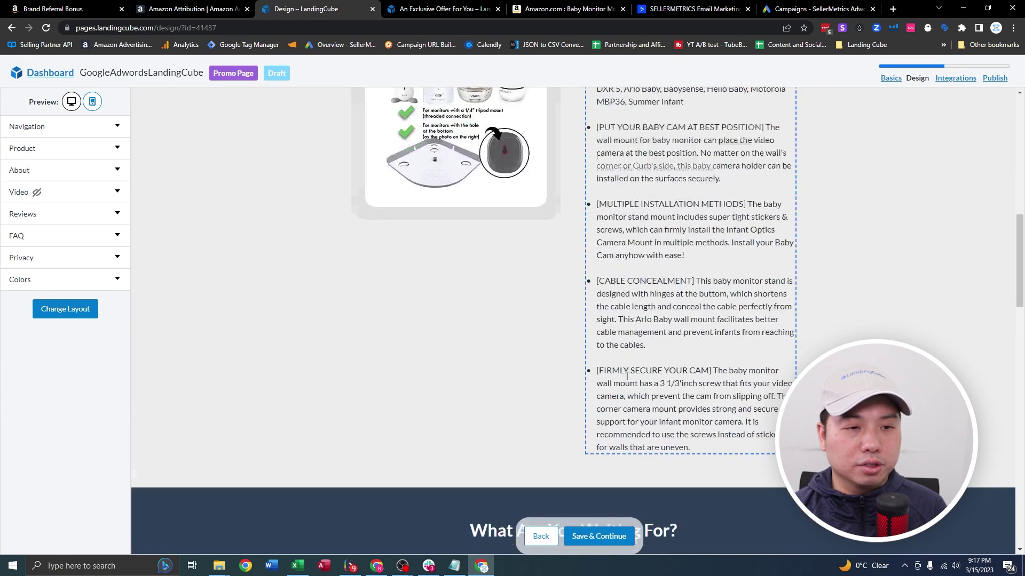
scroll(634, 374, down, 11)
scroll(571, 280, up, 4)
scroll(574, 294, down, 12)
scroll(682, 393, up, 1)
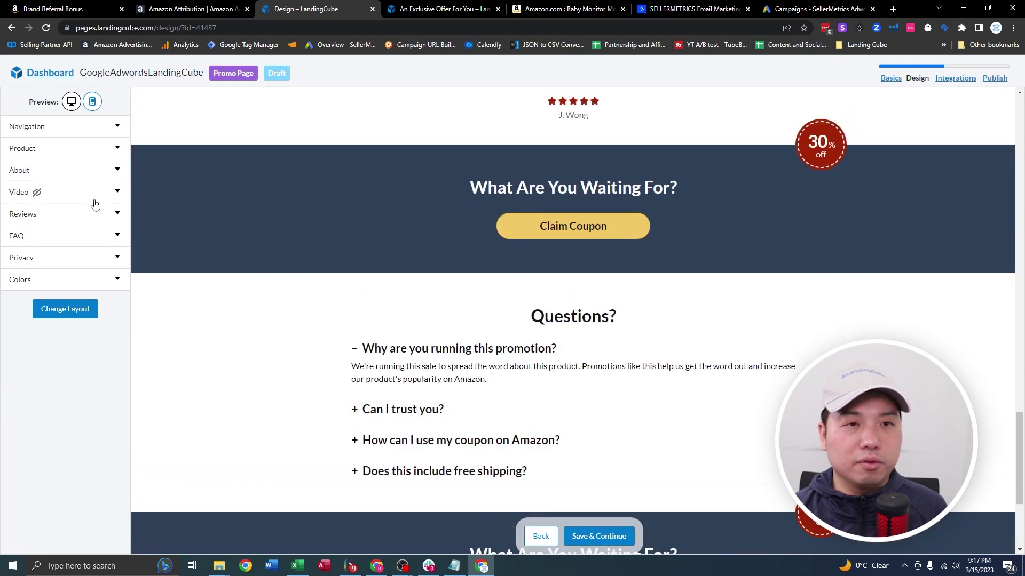
scroll(374, 267, up, 15)
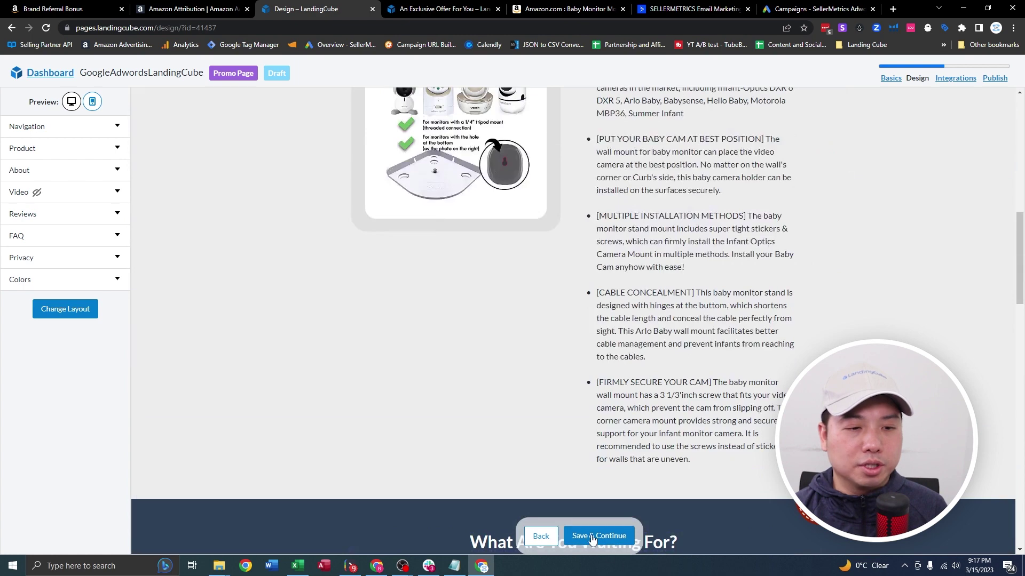
click(592, 537)
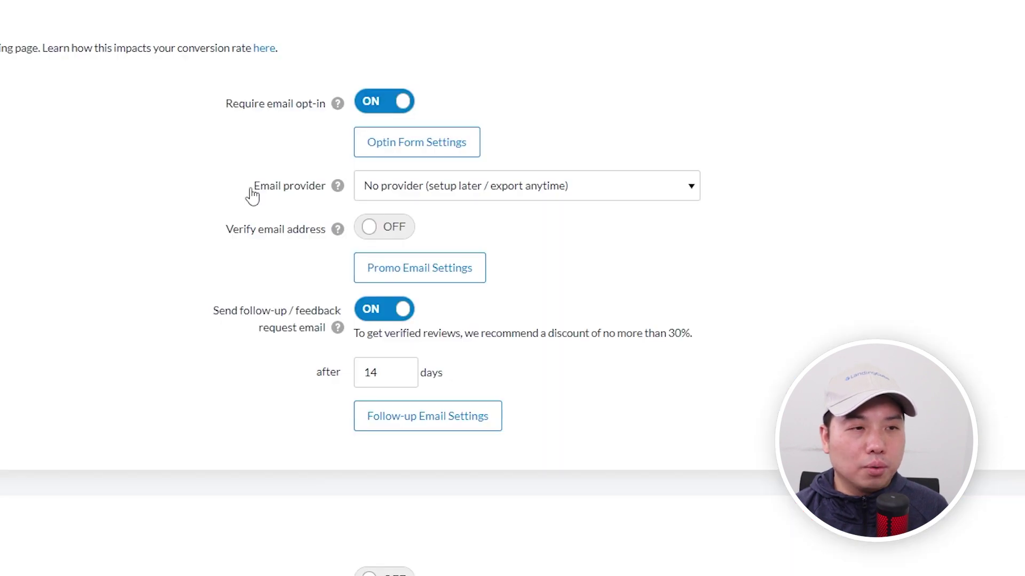
drag(251, 193, 335, 196)
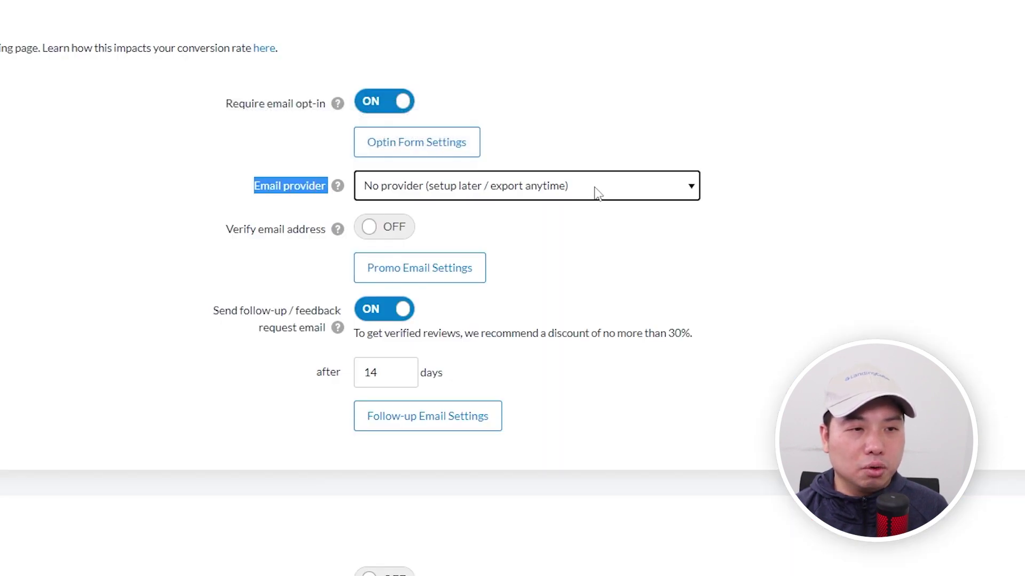
Review the email provider, promo email and 14-day follow-up email settings, leaving no provider selected.
click(564, 191)
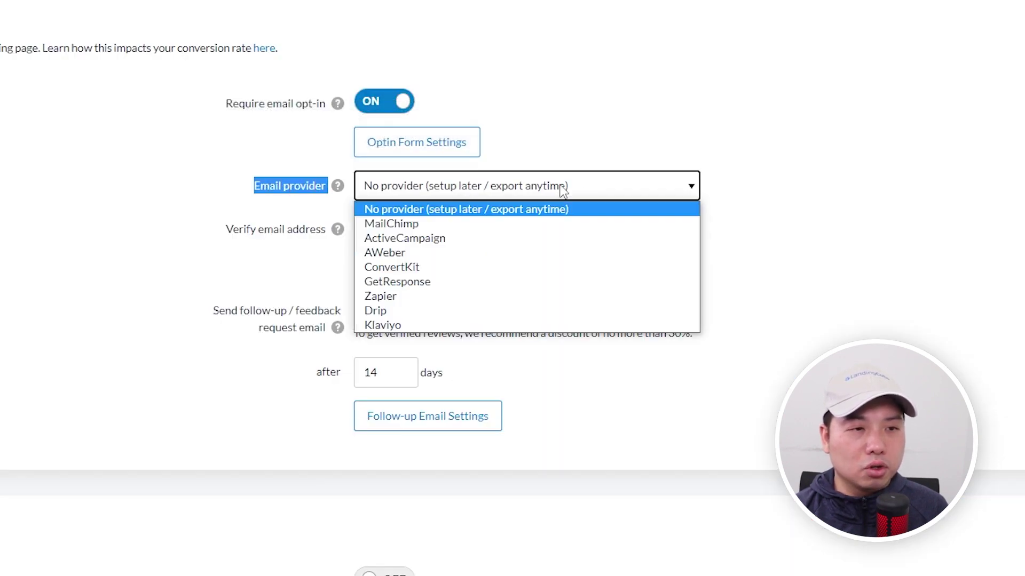
click(654, 59)
click(549, 187)
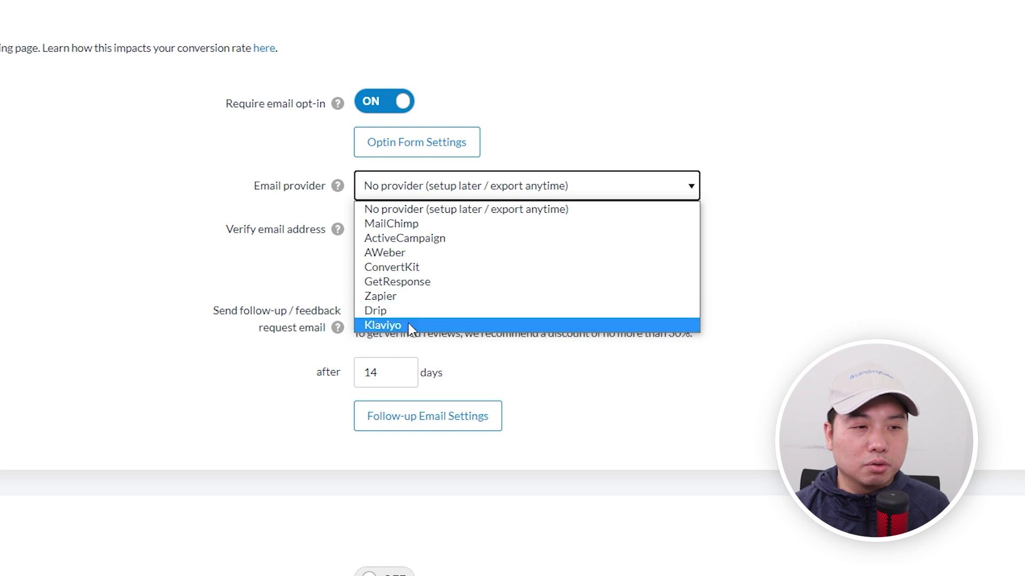
click(562, 155)
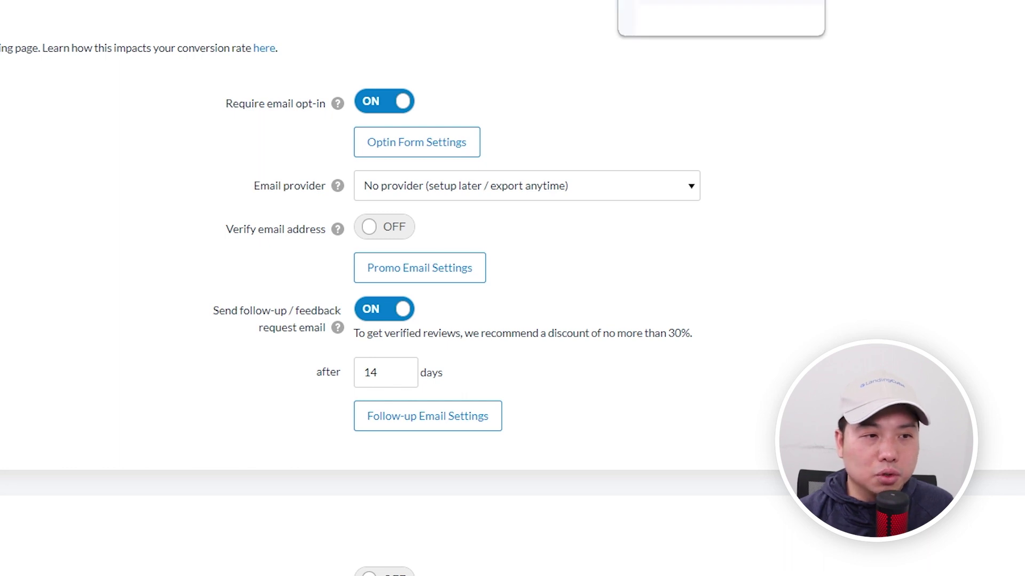
scroll(664, 31, down, 3)
click(423, 113)
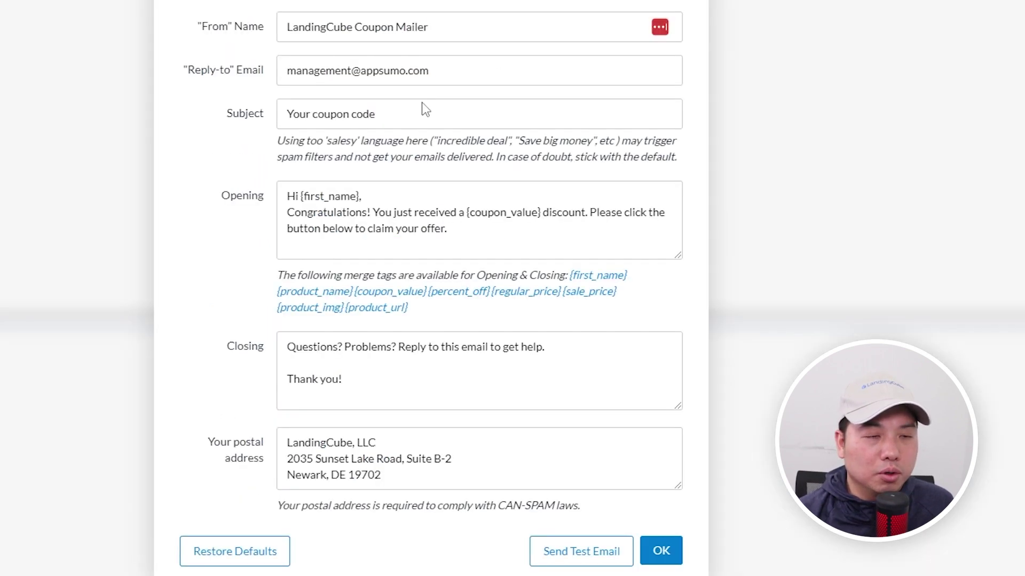
triple_click(418, 110)
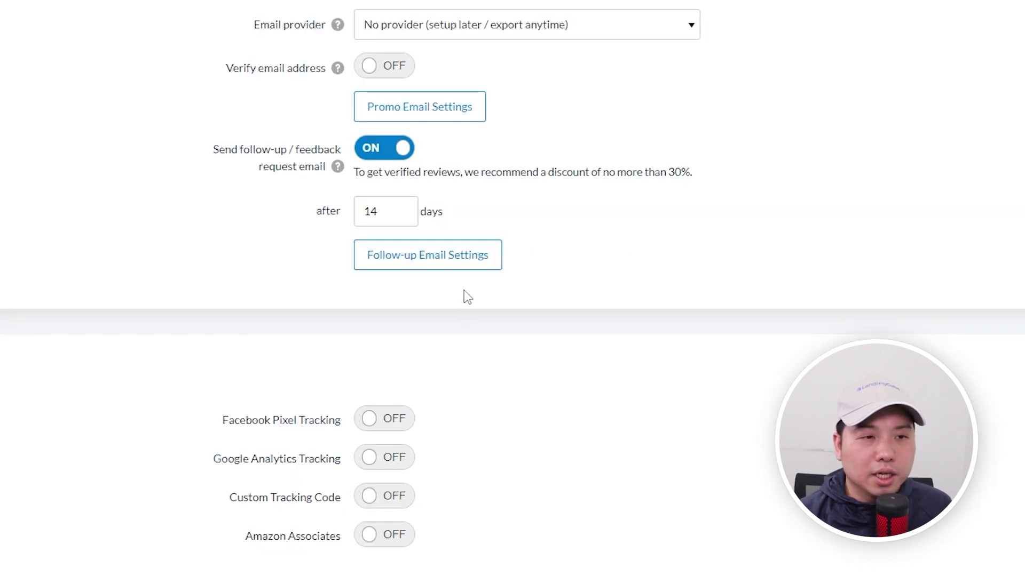
drag(378, 211, 288, 218)
click(430, 255)
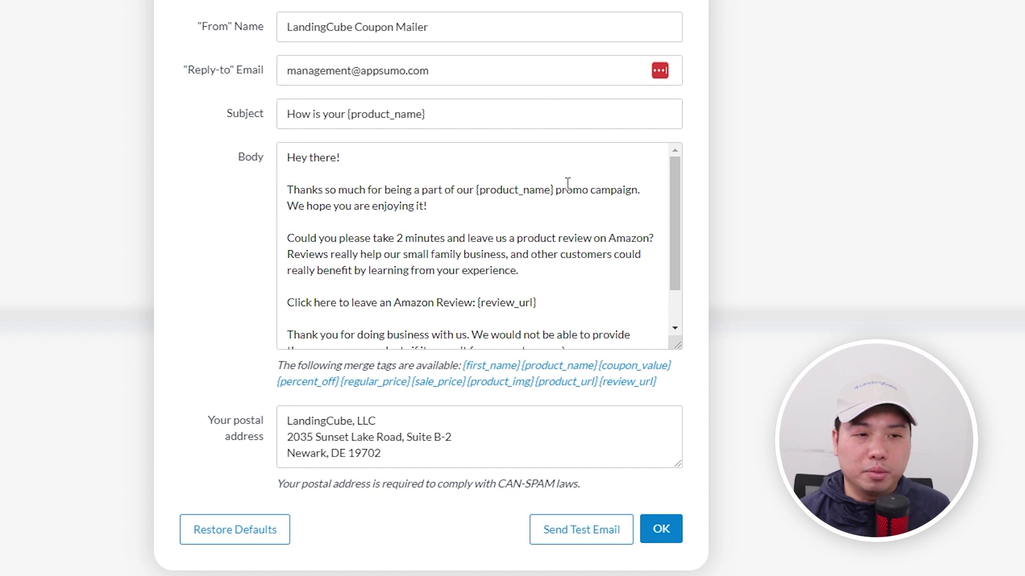
scroll(480, 245, down, 2)
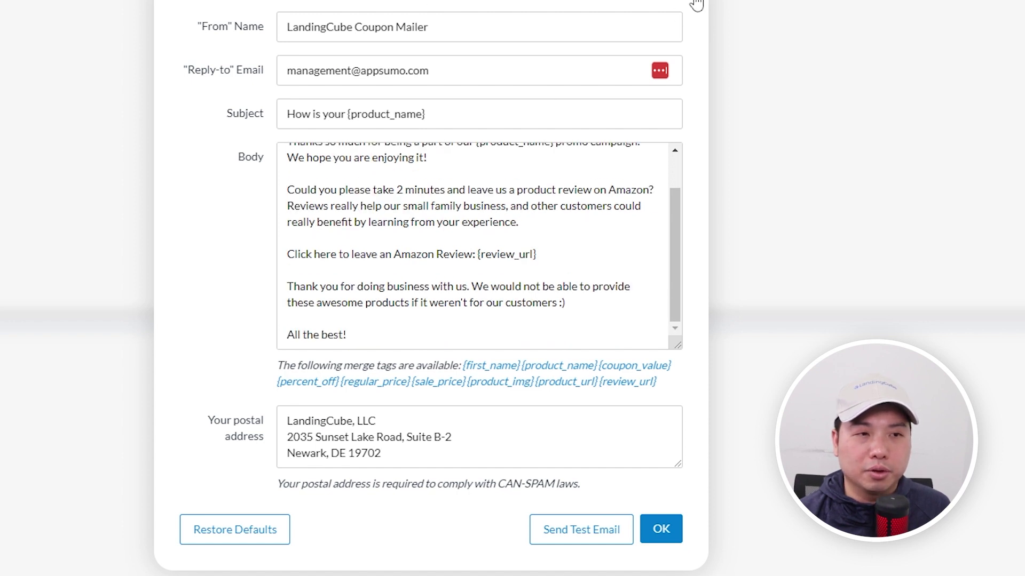
click(694, 5)
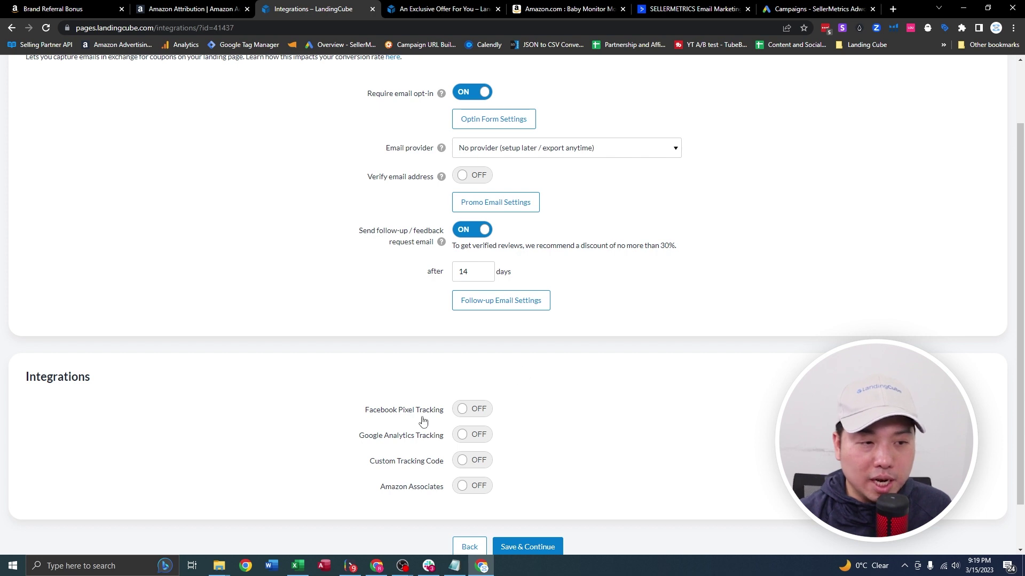
Leave Google Analytics tracking off and save the settings to reach the Publish step.
click(473, 436)
click(473, 437)
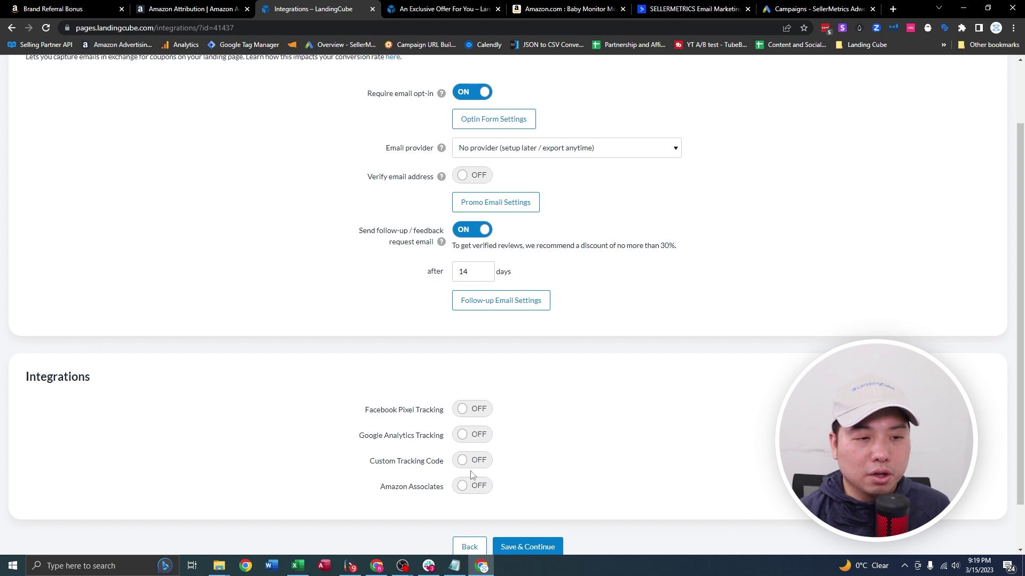
scroll(542, 462, down, 1)
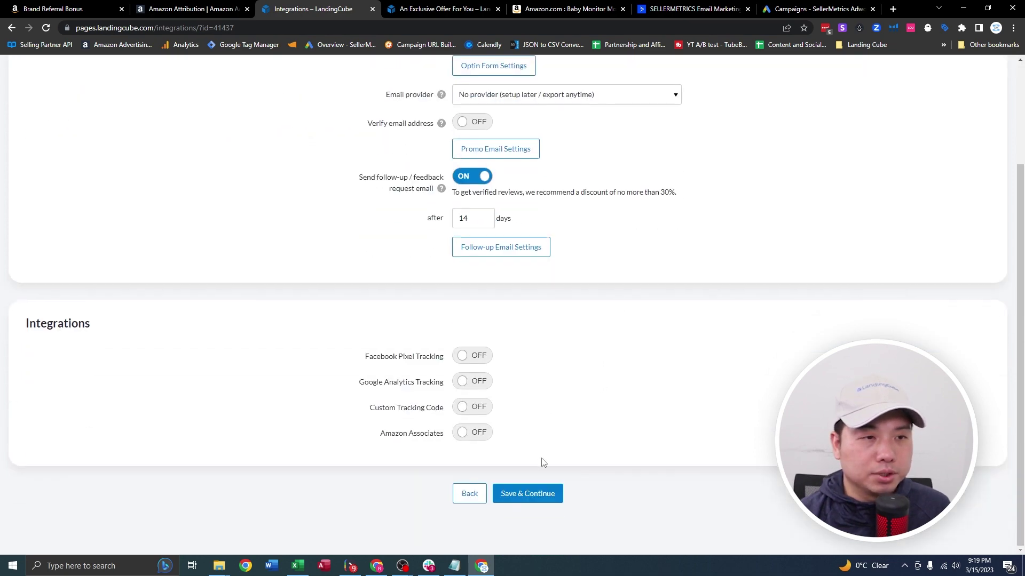
scroll(406, 304, up, 1)
scroll(578, 382, down, 1)
scroll(535, 370, up, 2)
scroll(546, 514, down, 2)
click(537, 495)
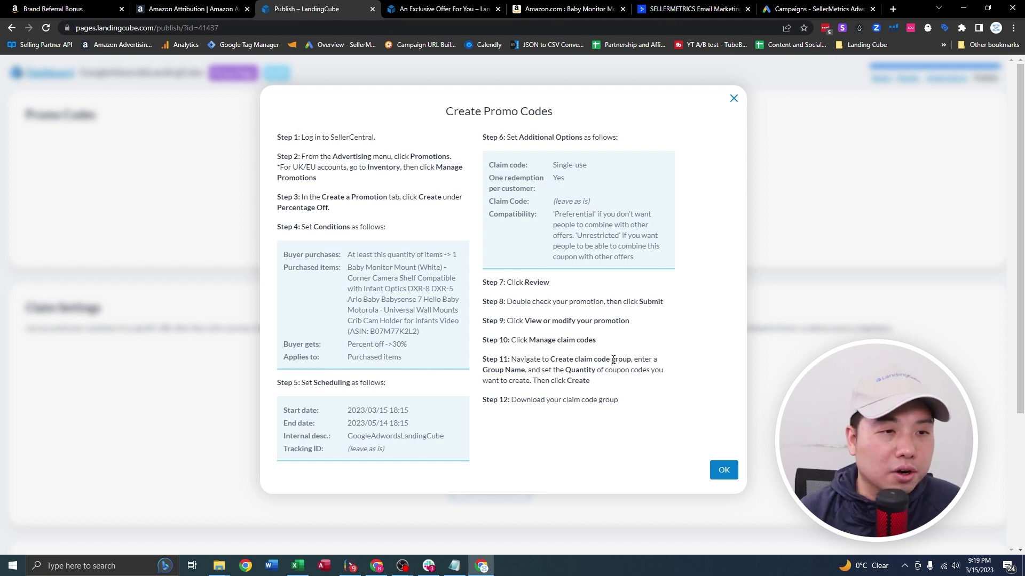
Copy the promo-code steps, then start a Percentage Off promotion from Seller Central's Advertising > Promotions.
drag(570, 449, 598, 4)
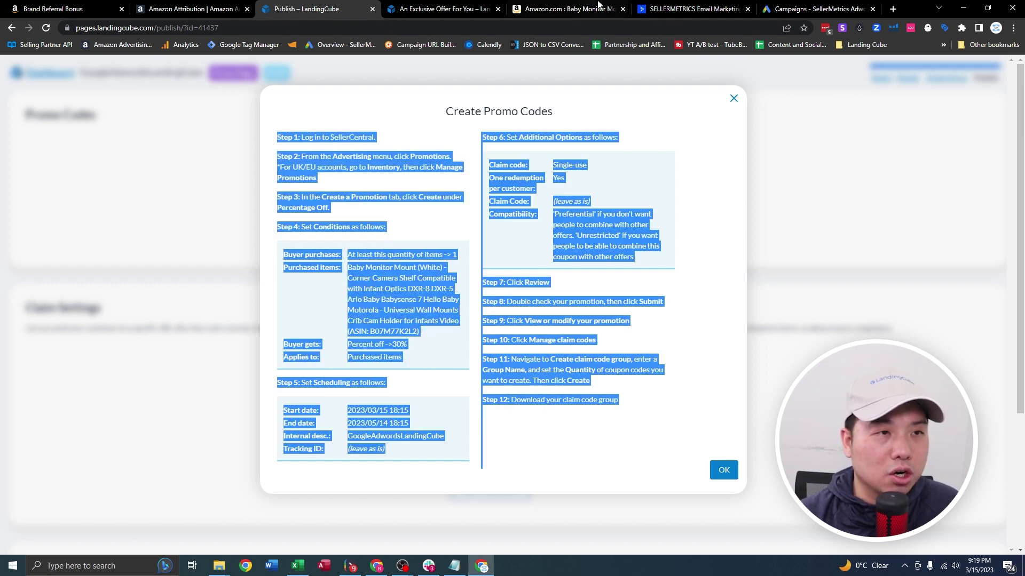
click(53, 8)
click(136, 27)
text(sellermetrics.app)
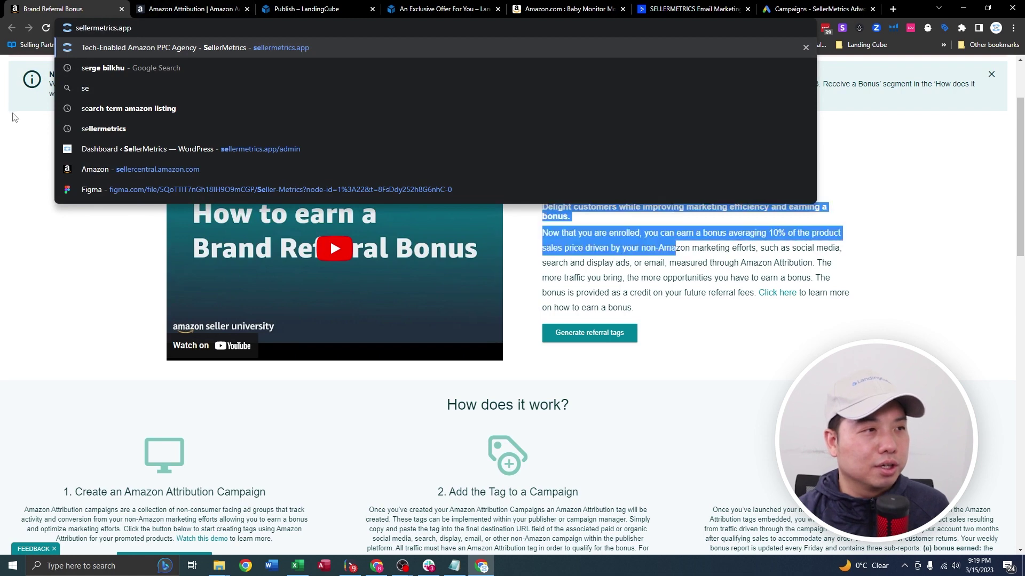
click(14, 117)
scroll(80, 211, up, 3)
click(13, 70)
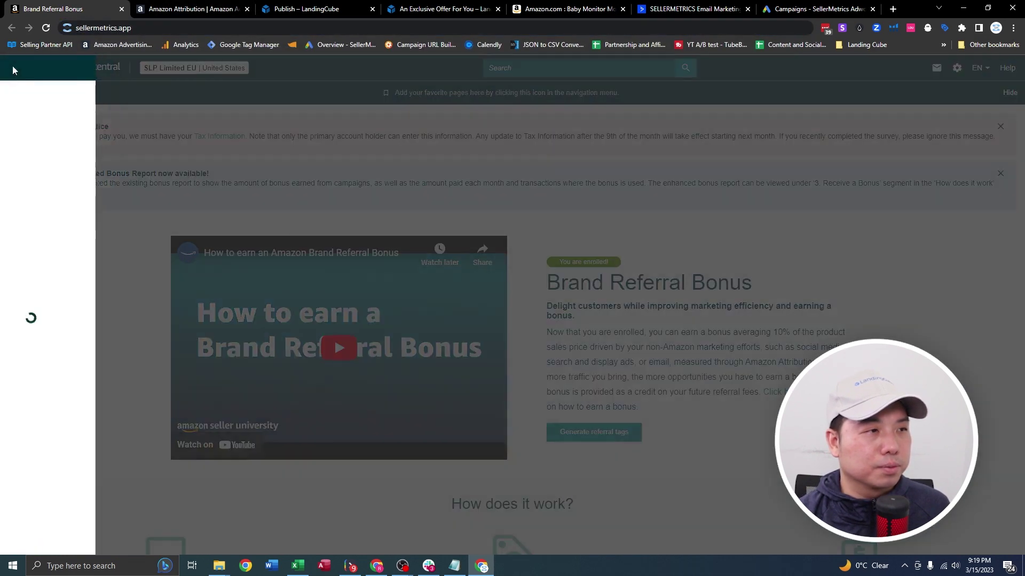
mouse_move(94, 165)
click(187, 299)
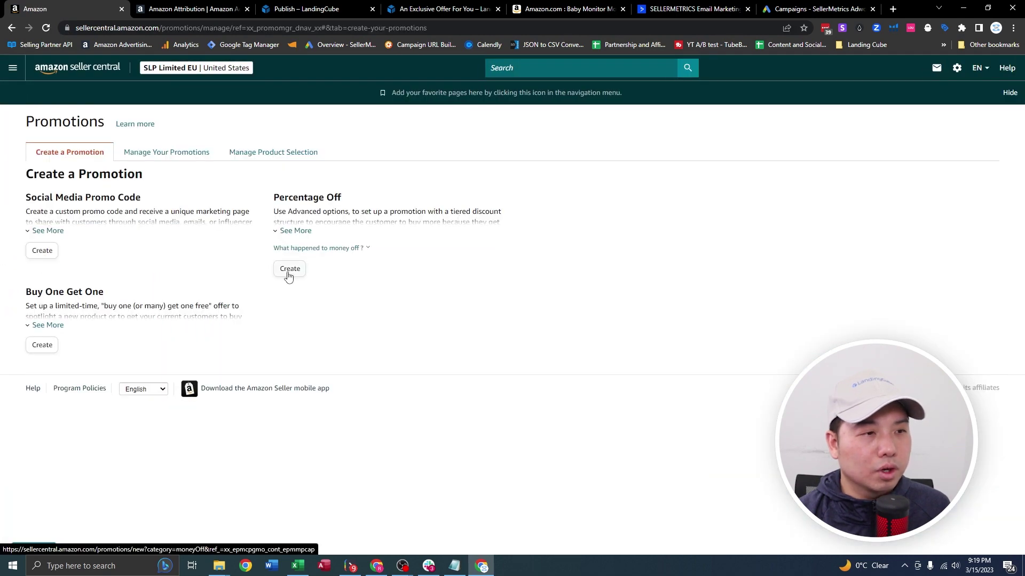
click(288, 269)
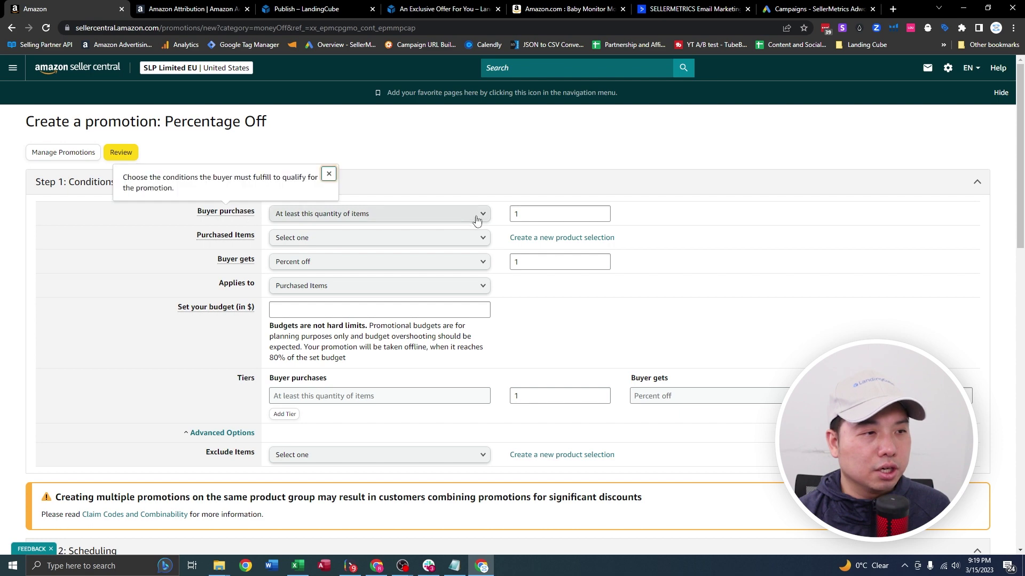
click(337, 239)
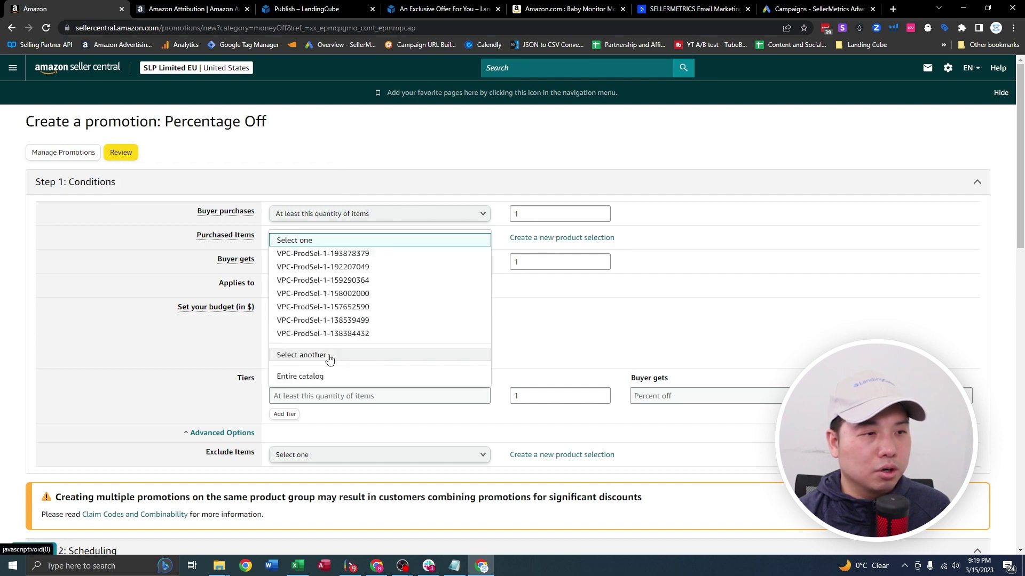
click(301, 355)
scroll(433, 302, down, 5)
scroll(438, 309, up, 10)
click(281, 239)
click(749, 419)
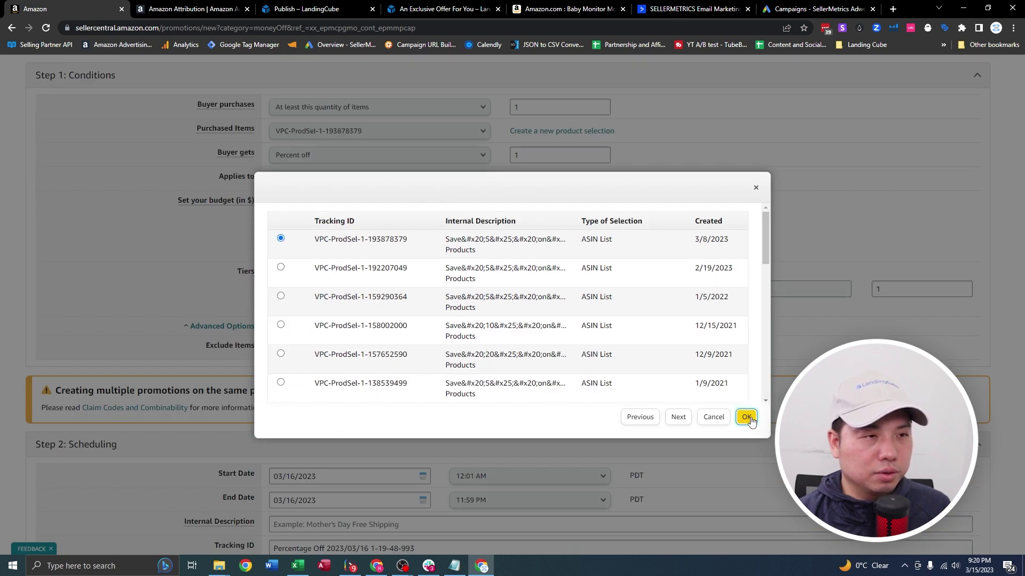
double_click(582, 158)
text(30)
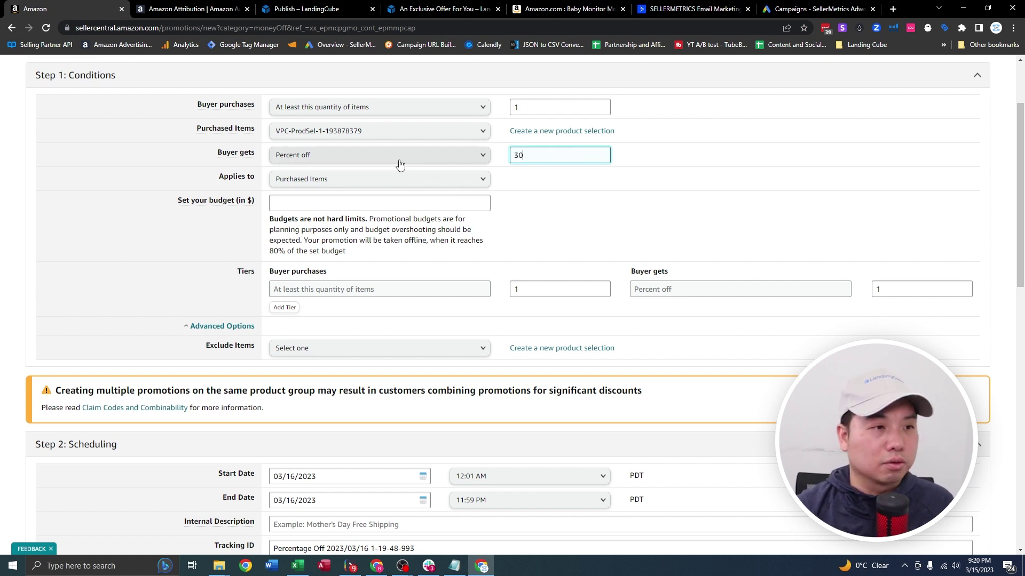
click(402, 201)
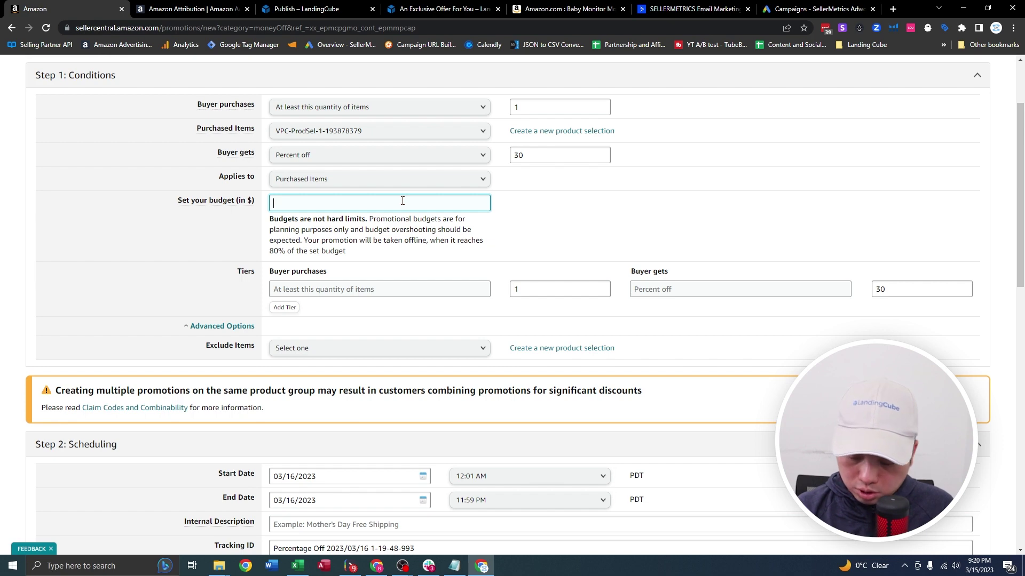
scroll(713, 244, down, 4)
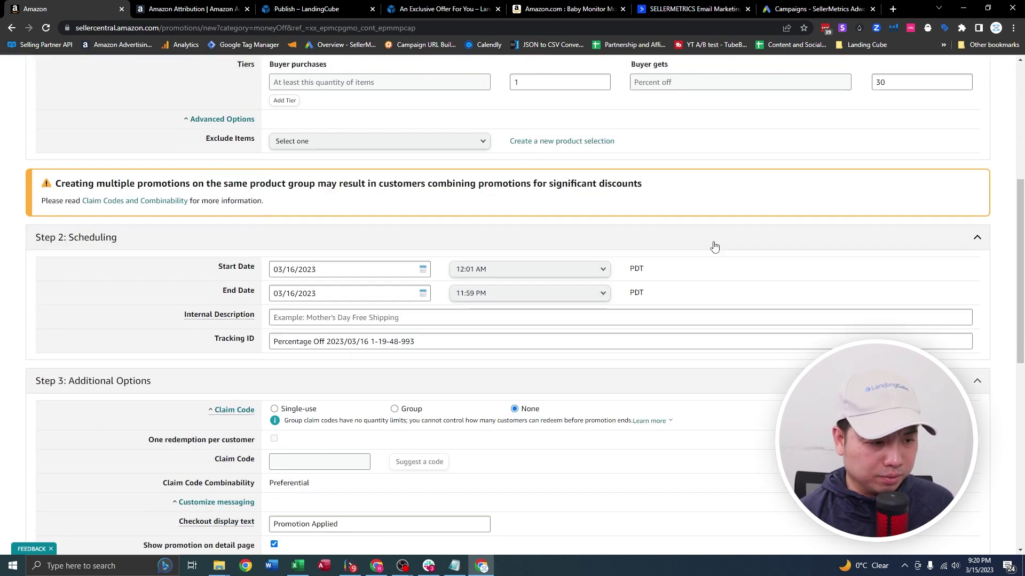
click(310, 310)
text(Google<>LC)
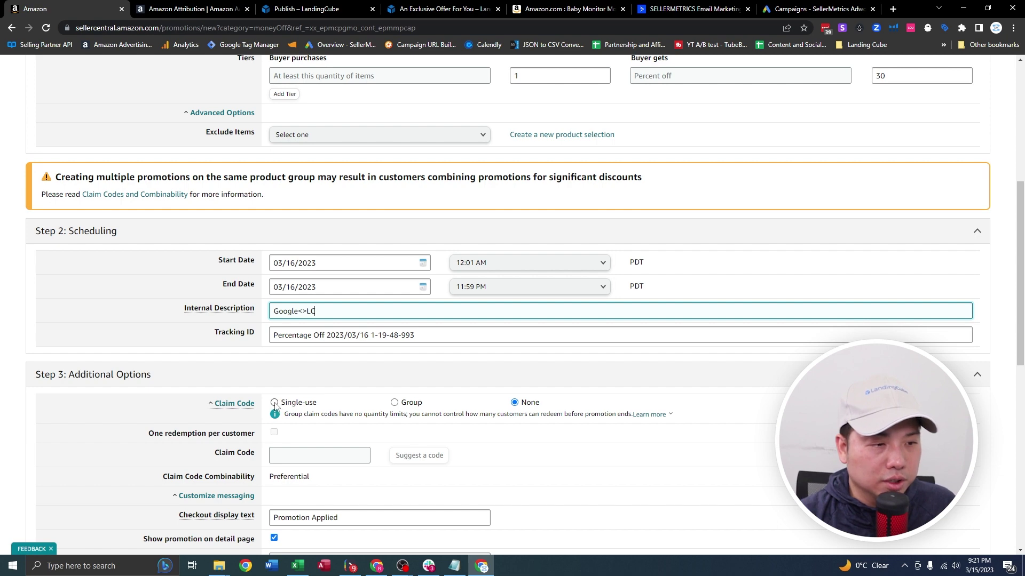
Require single-use claim codes, set the end date to July 31, 2023, and review the promotion.
click(274, 403)
scroll(360, 409, down, 2)
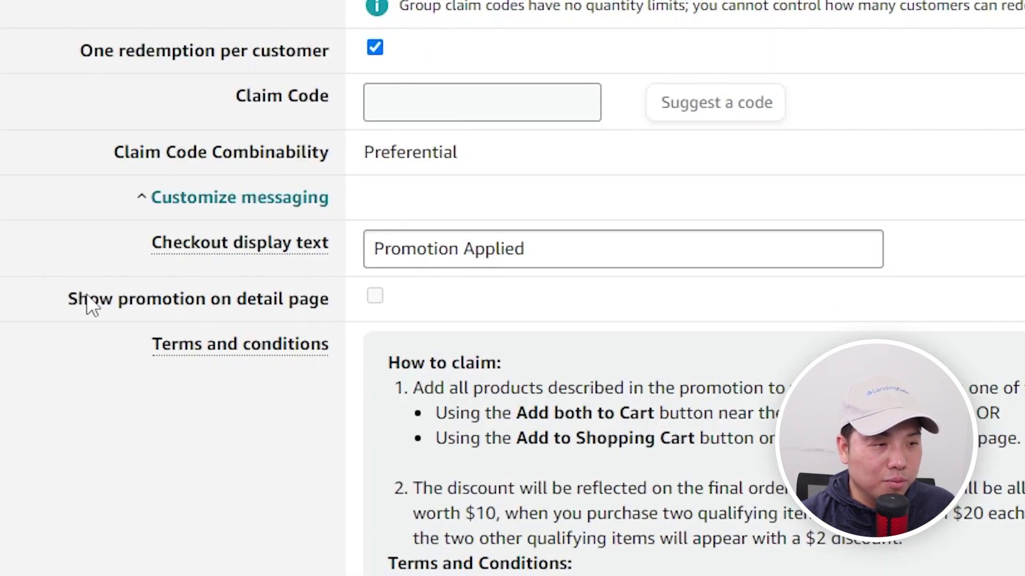
drag(91, 296, 238, 305)
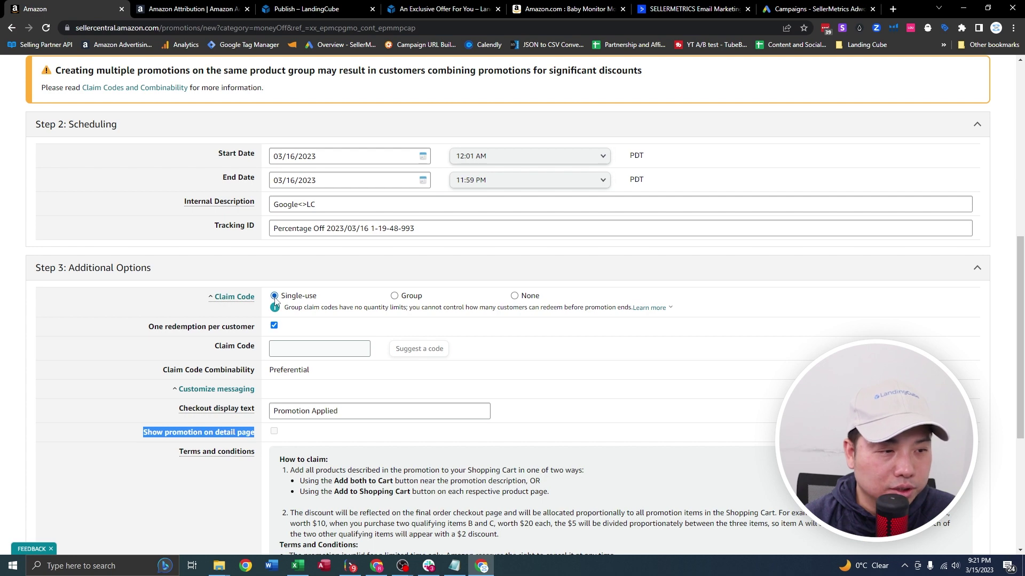
scroll(274, 301, up, 4)
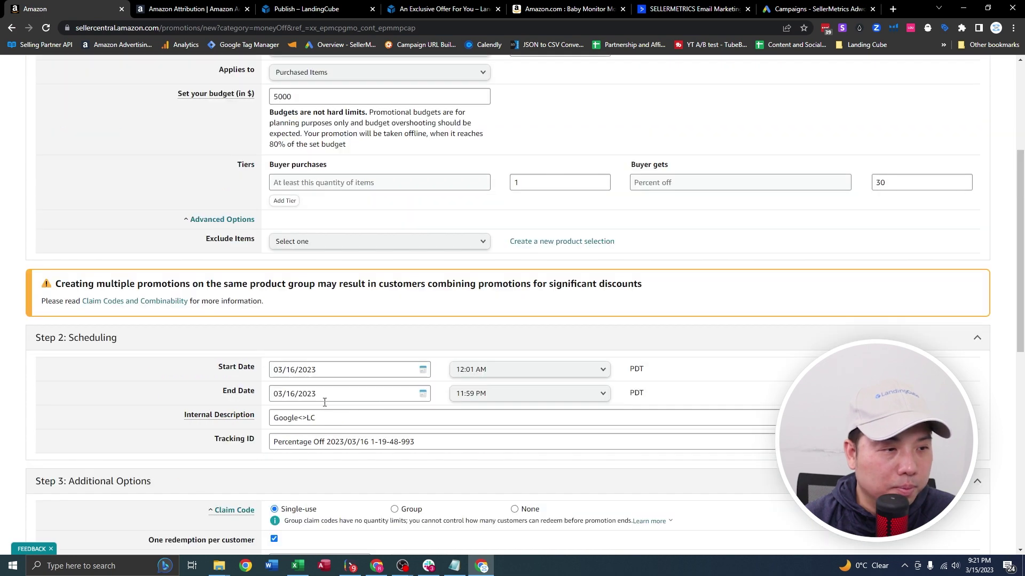
click(326, 394)
click(399, 414)
click(399, 414)
click(398, 414)
click(398, 414)
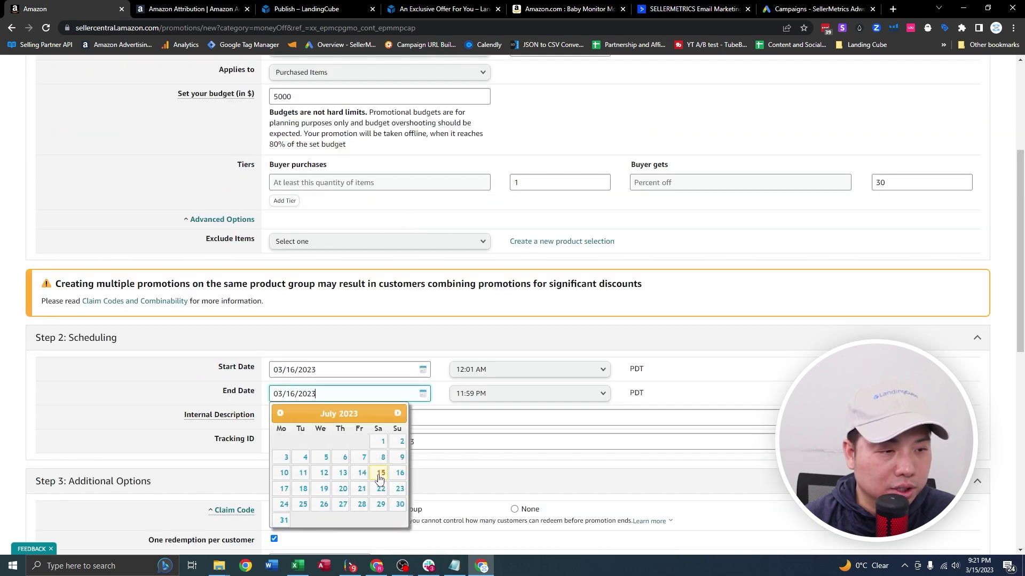
click(283, 520)
scroll(829, 350, down, 9)
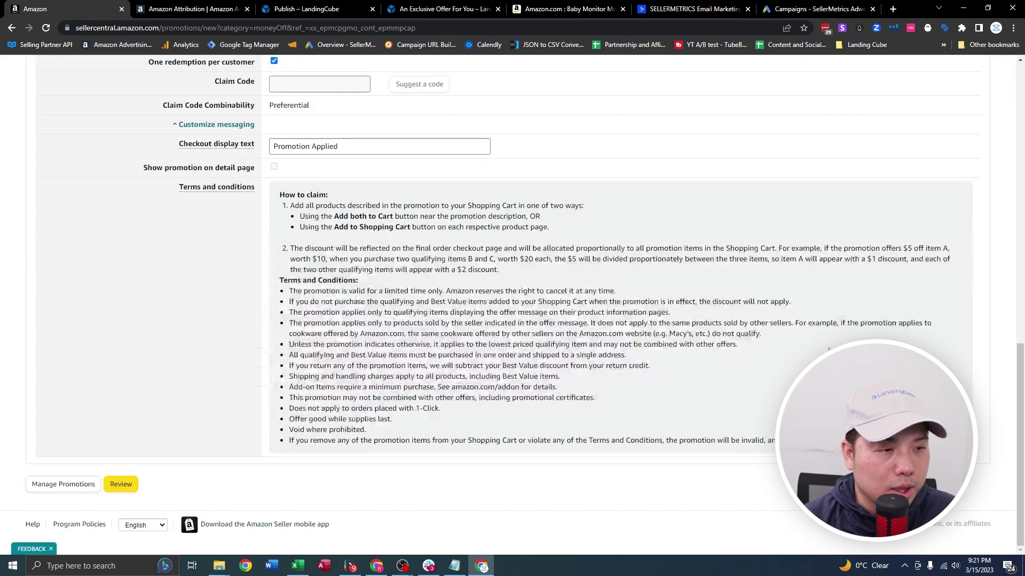
scroll(492, 311, up, 1)
scroll(224, 345, down, 1)
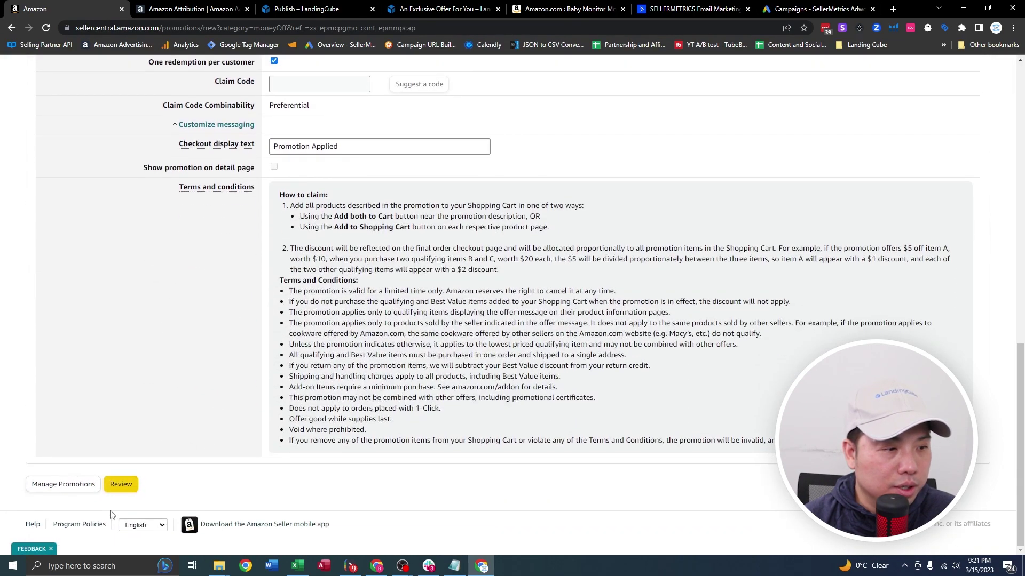
click(120, 484)
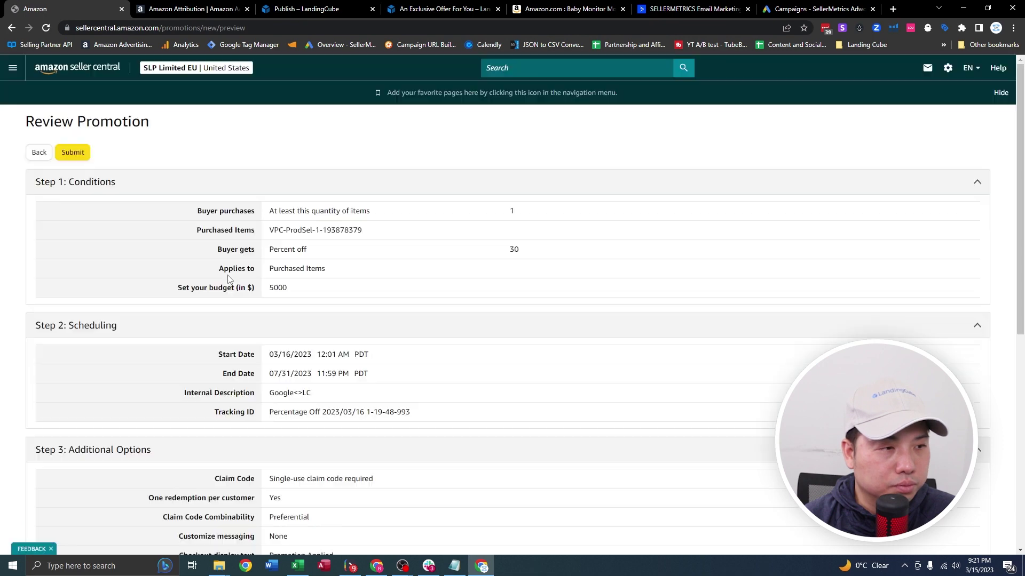
Submit the promotion and open its claim codes from the Pending promotions list.
click(66, 153)
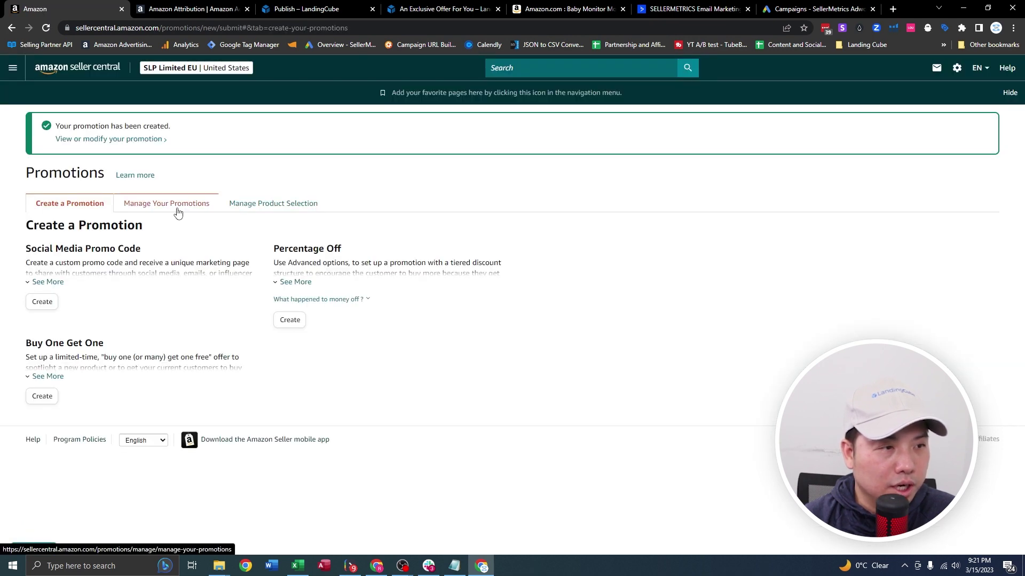
click(177, 210)
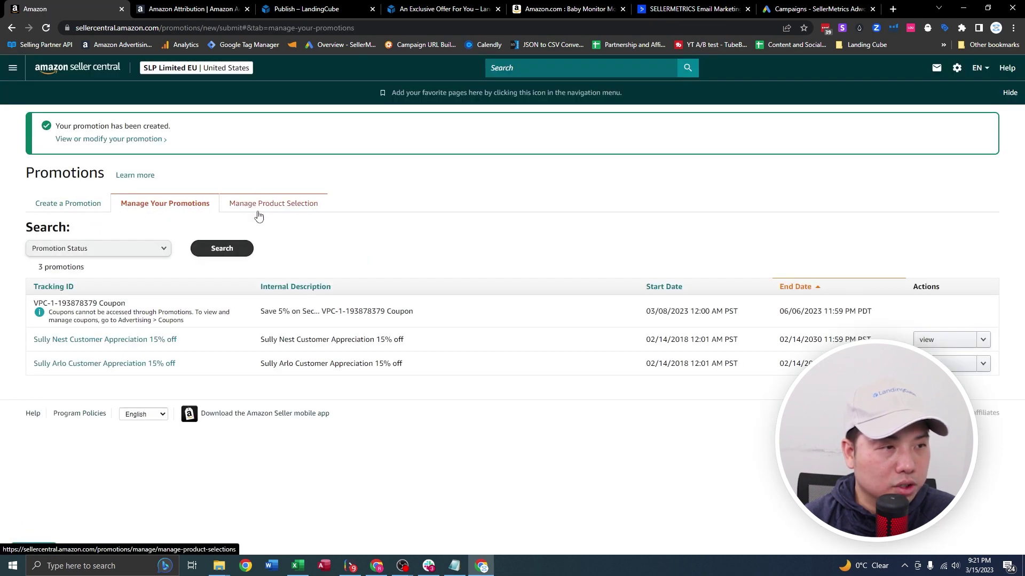
click(107, 201)
click(213, 202)
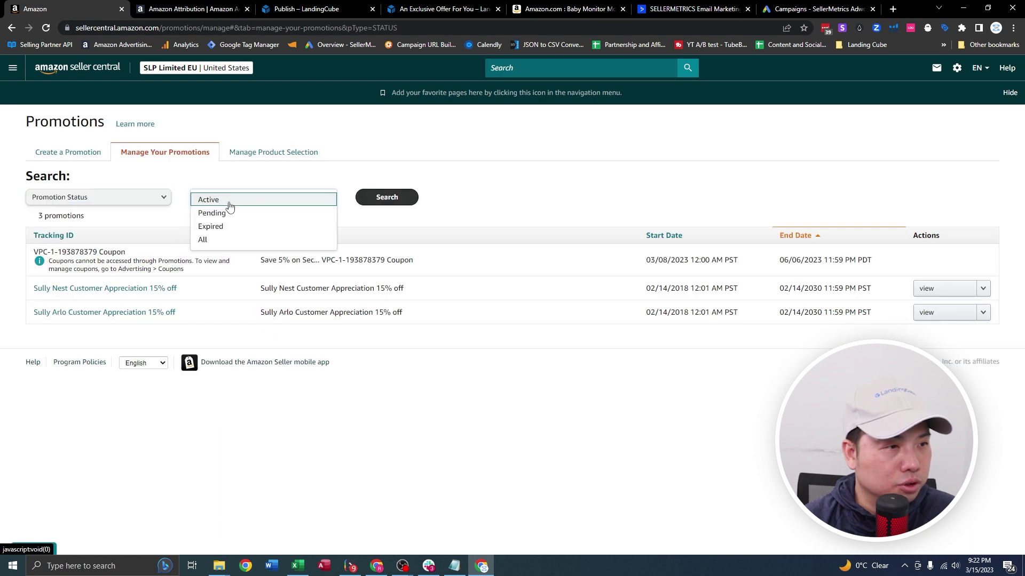
click(234, 218)
click(388, 198)
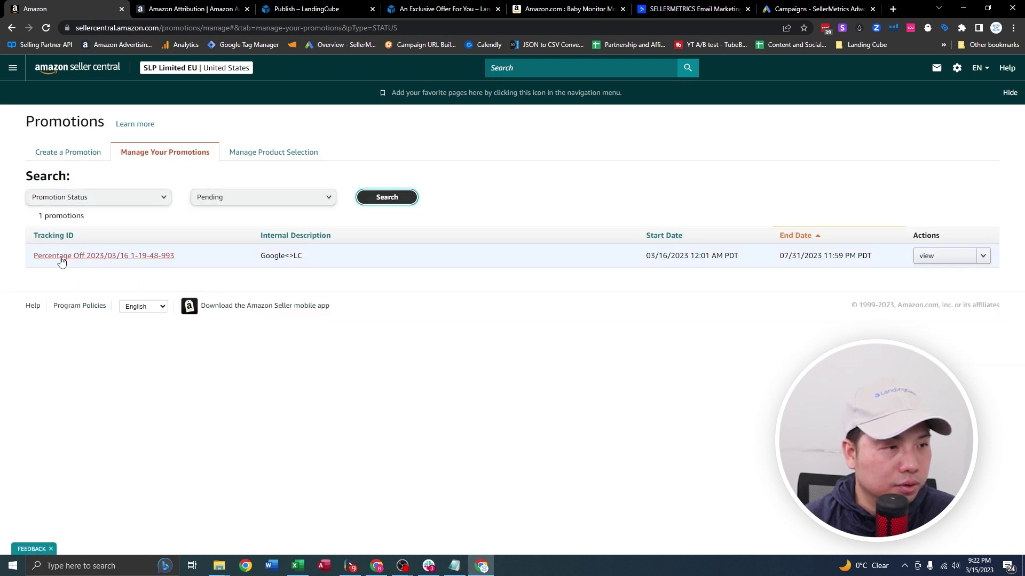
click(88, 263)
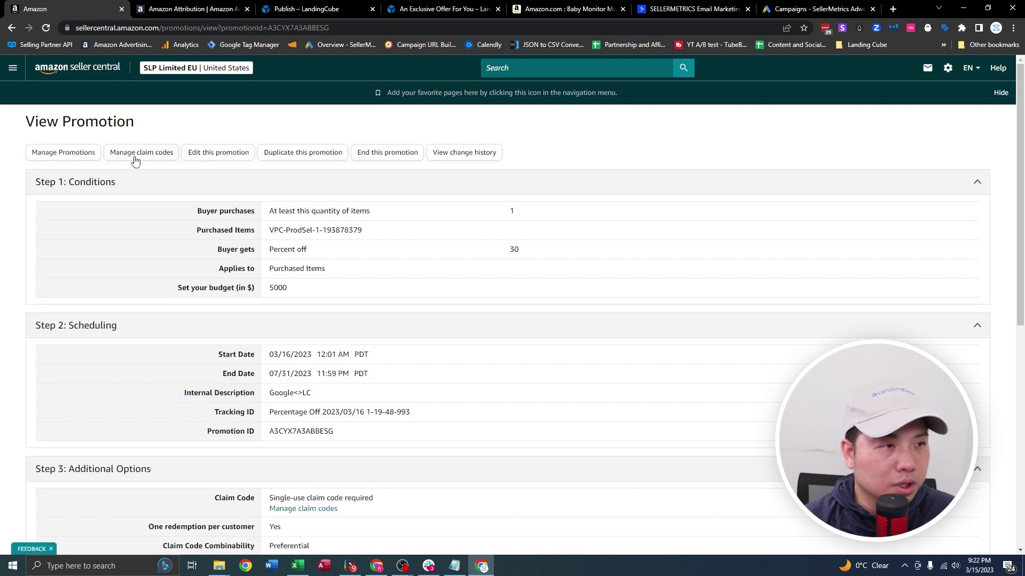
click(129, 156)
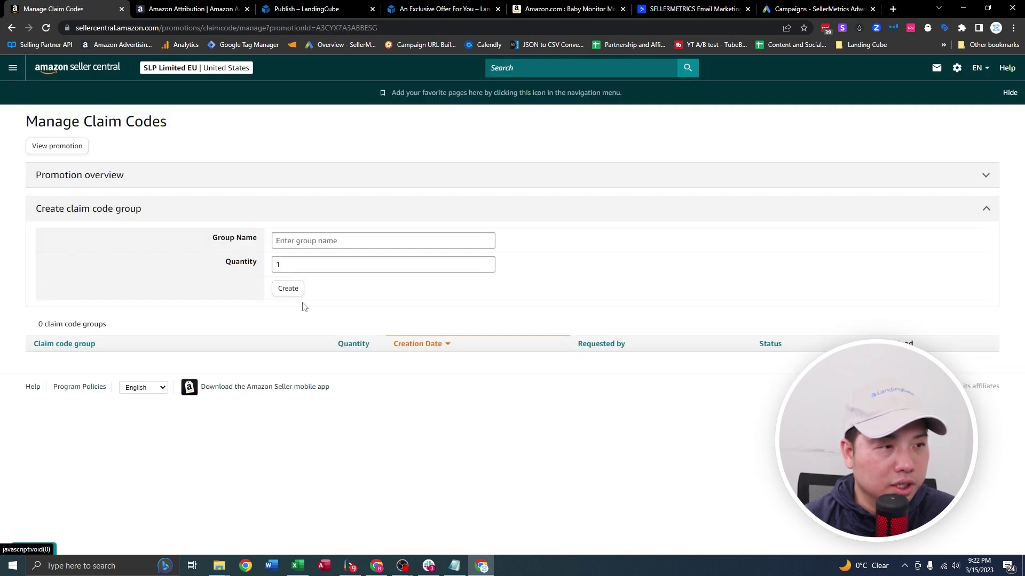
Create a claim code group of 200 codes named Test.
double_click(283, 264)
text(200)
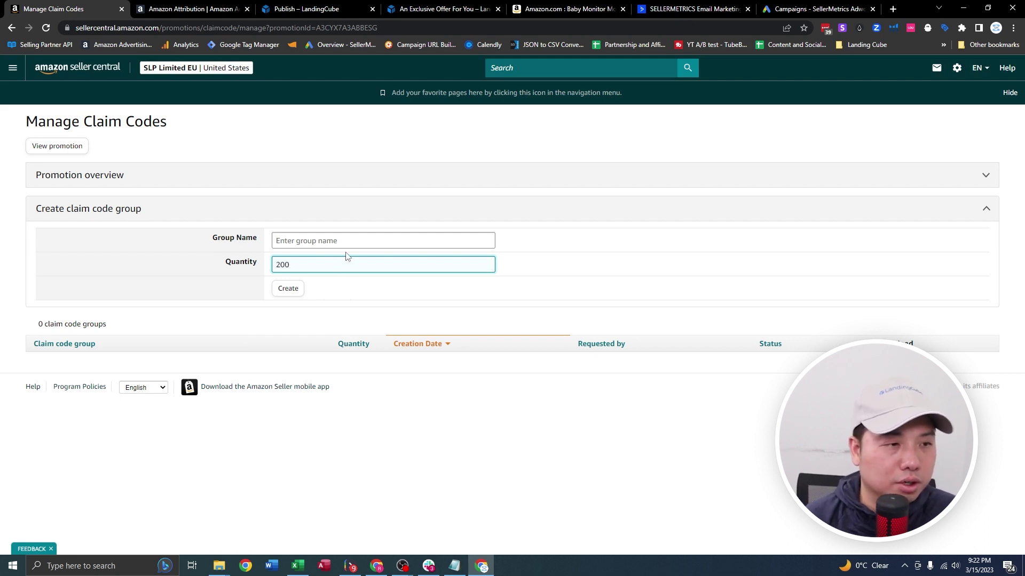
click(346, 241)
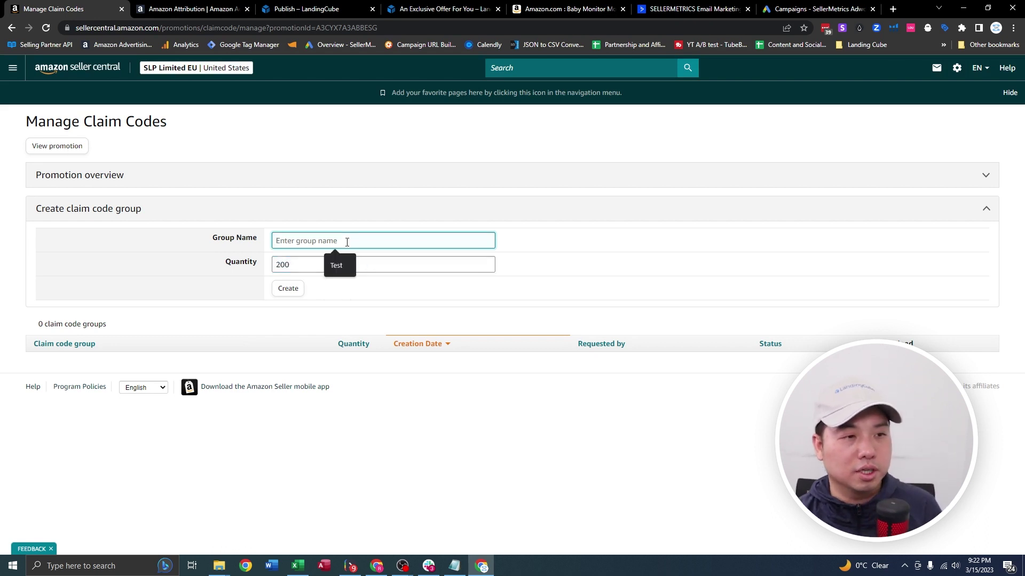
click(348, 267)
click(291, 295)
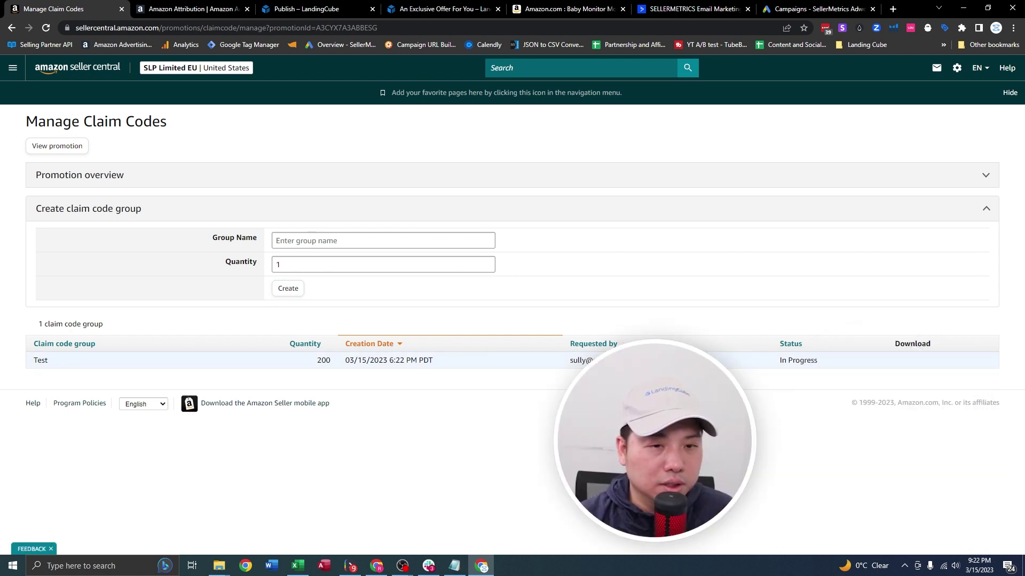
Download the finished claim code file and extract it into Downloads with WinRAR.
click(44, 29)
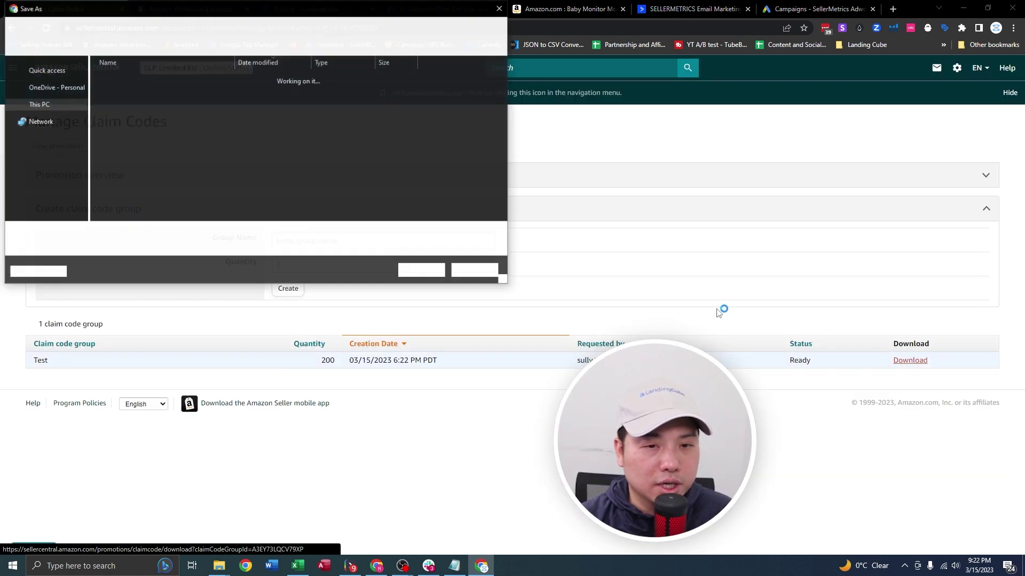
click(423, 274)
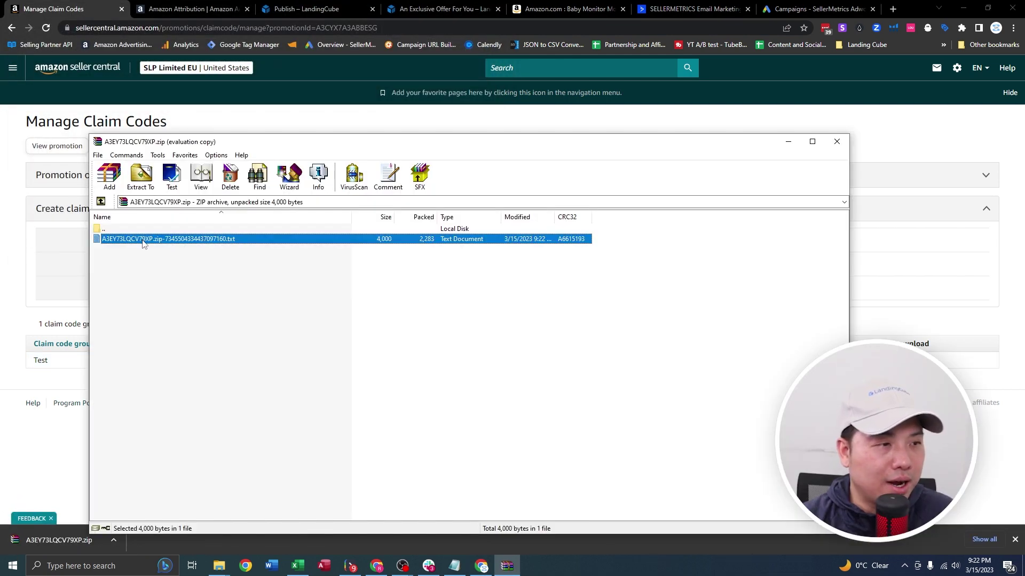
click(141, 175)
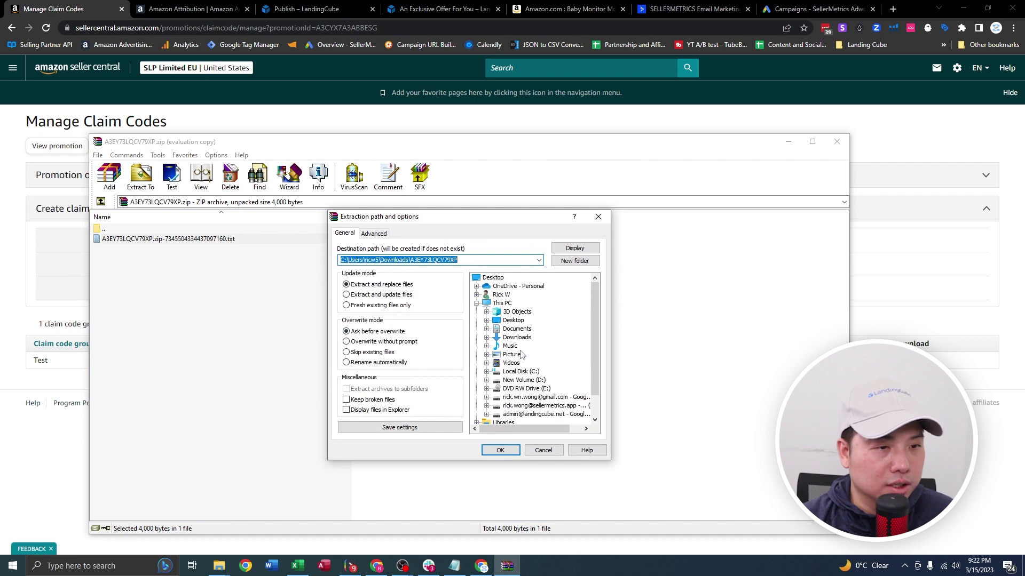
click(517, 338)
key(Return)
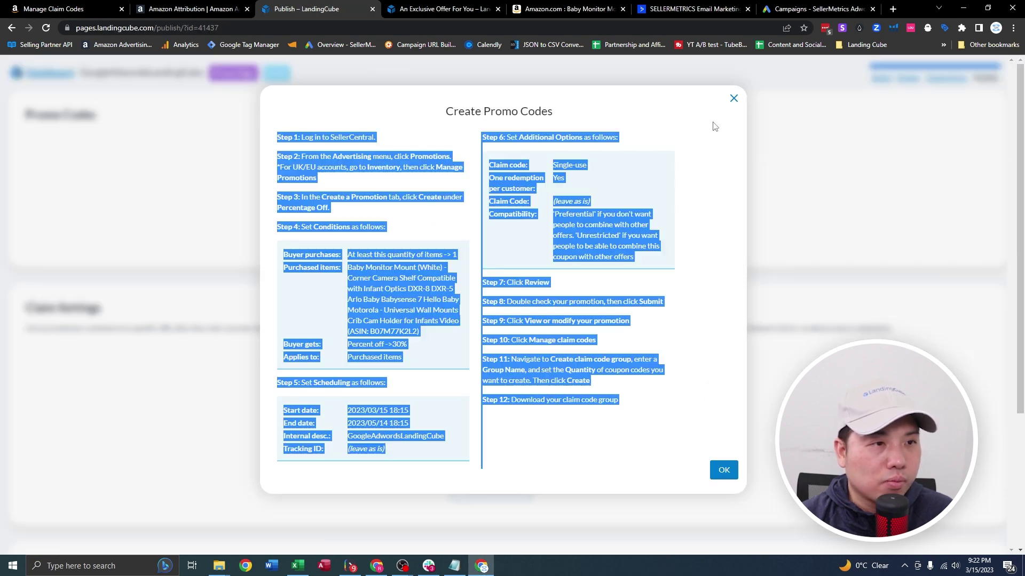
Attach the extracted claim-code text file and turn on a daily promo code limit of 10.
click(724, 470)
drag(382, 211, 435, 213)
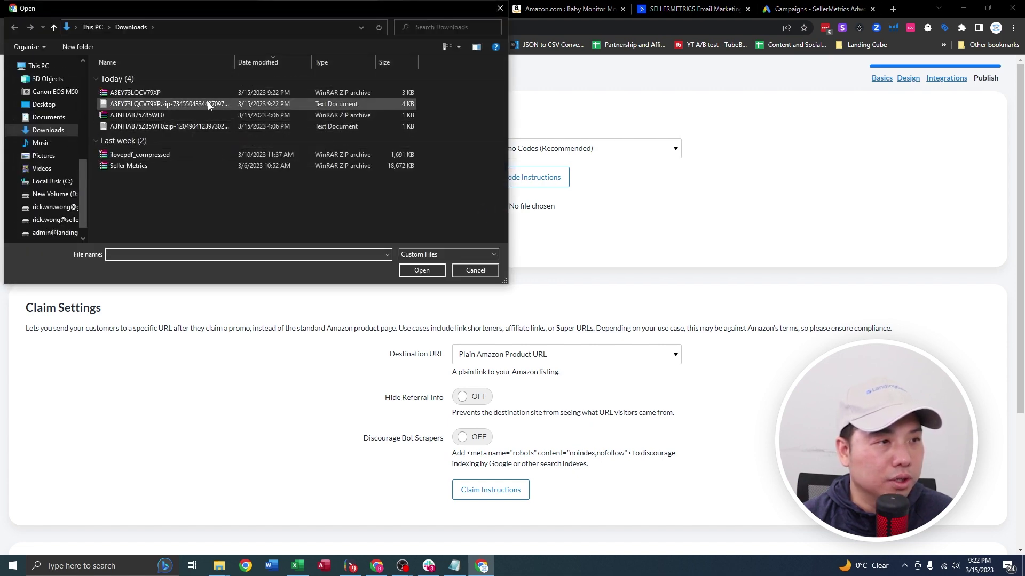
double_click(258, 103)
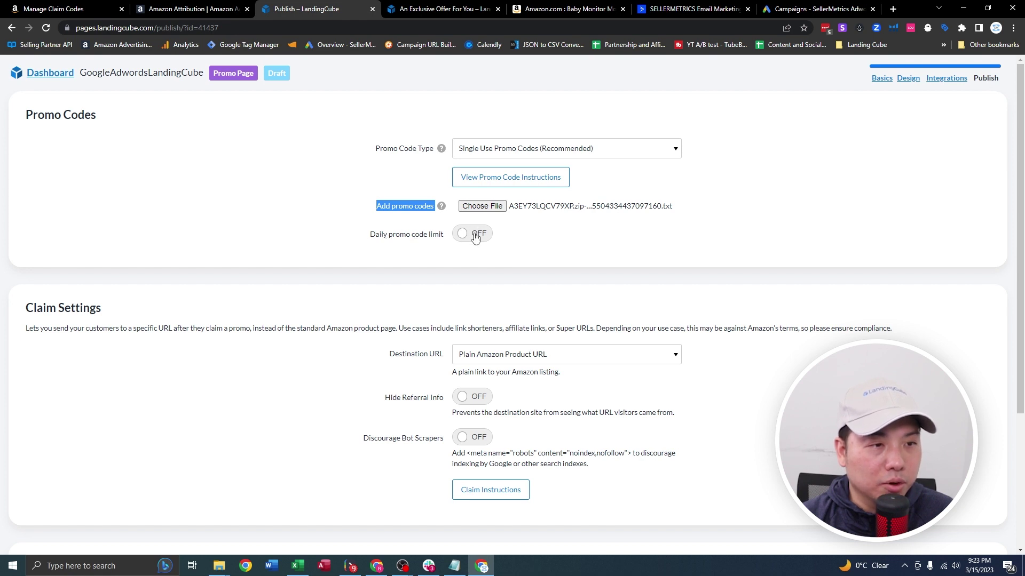
click(475, 235)
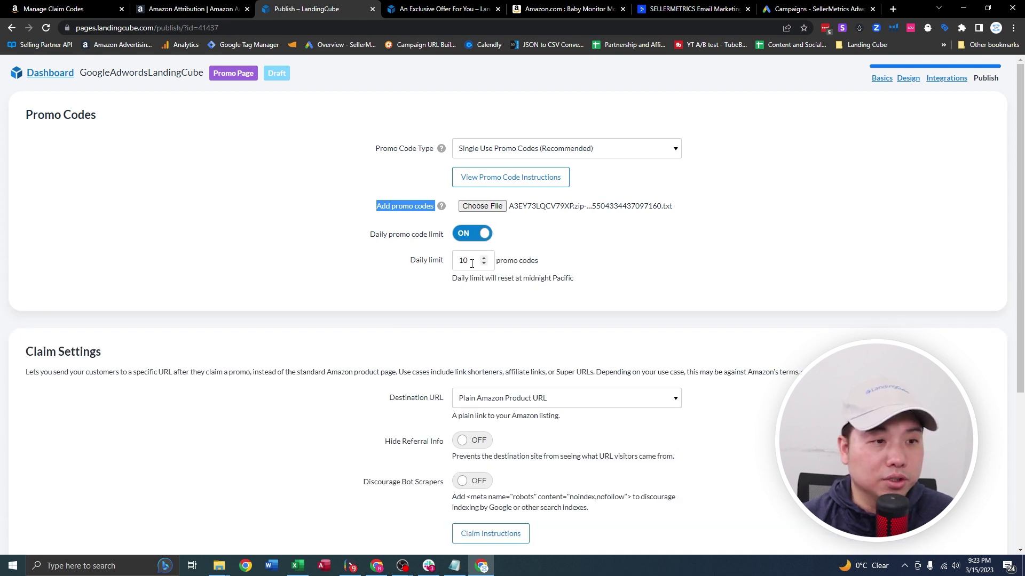
drag(472, 263, 423, 266)
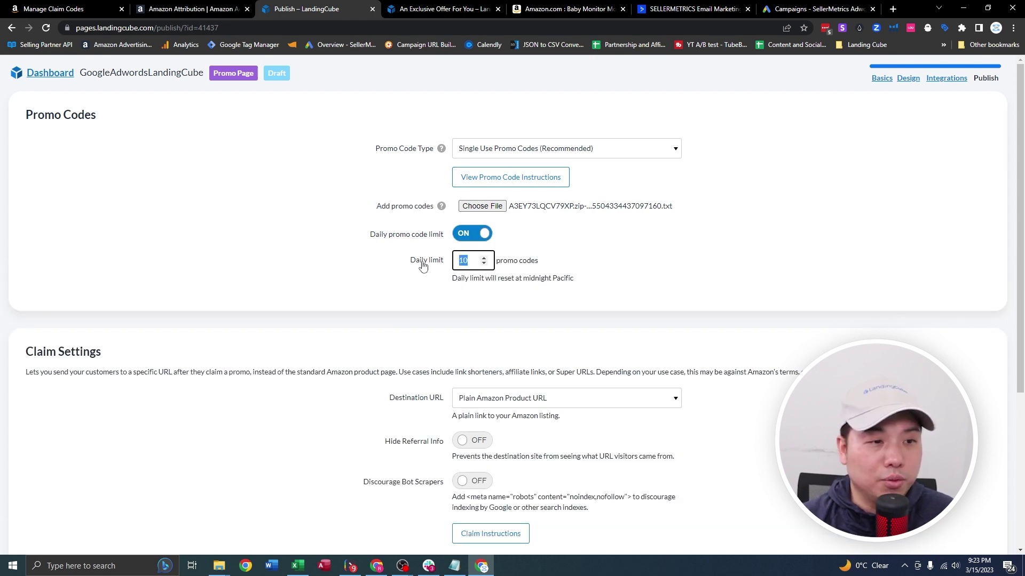
click(591, 266)
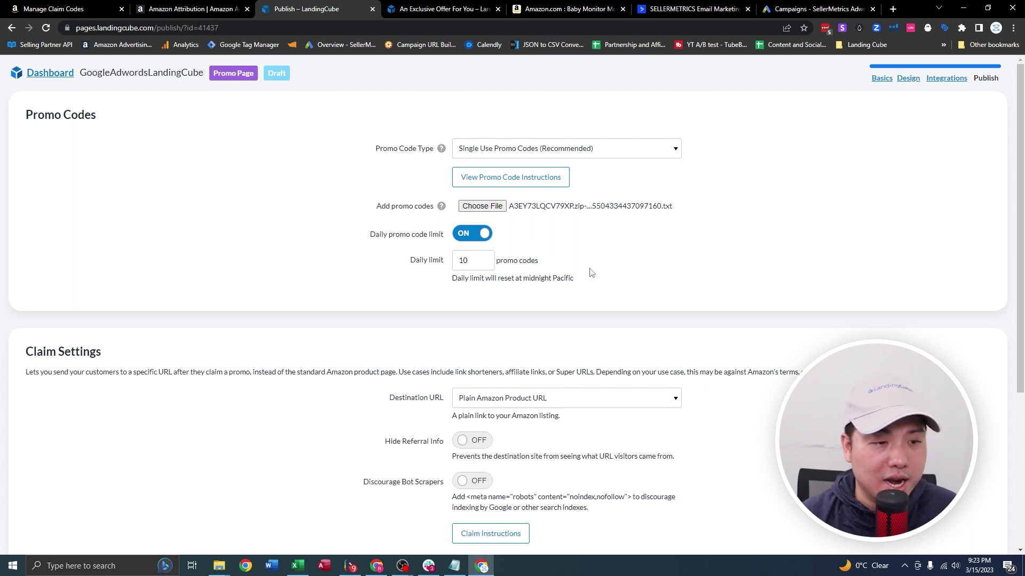
scroll(582, 275, down, 2)
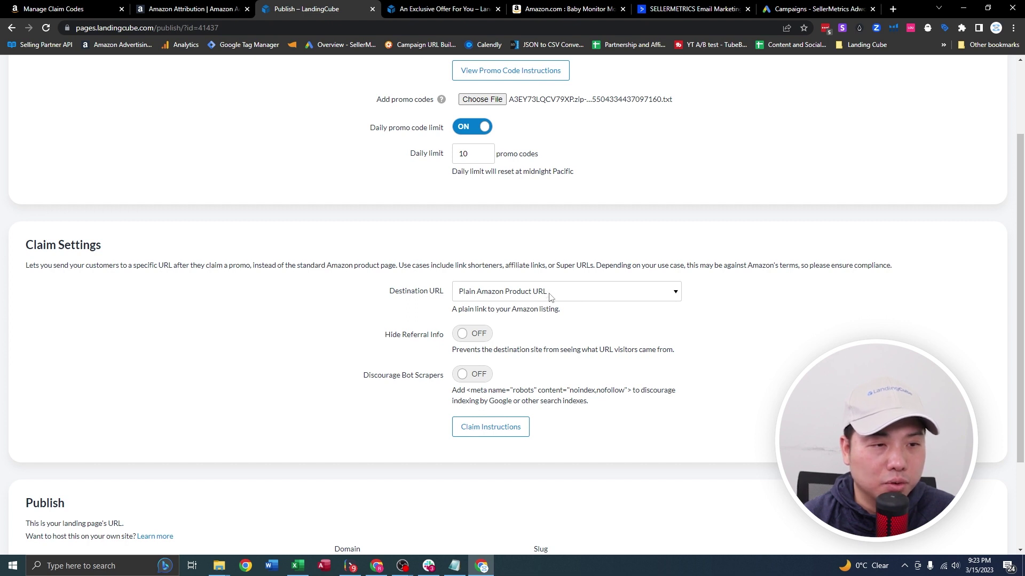
Set the destination to Any URL and paste the Amazon Attribution tag link as the redirect URL.
click(550, 296)
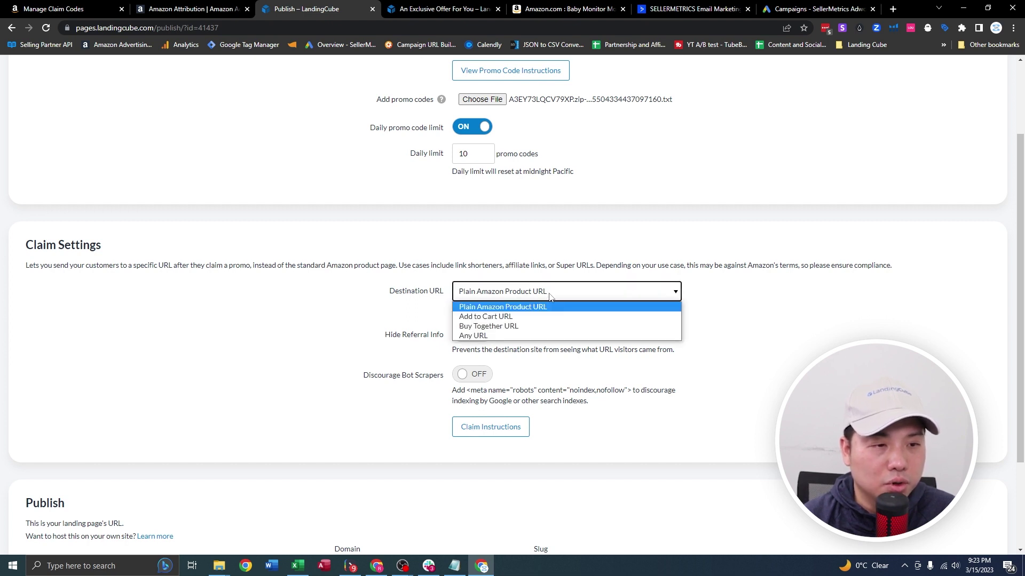
click(492, 336)
click(470, 428)
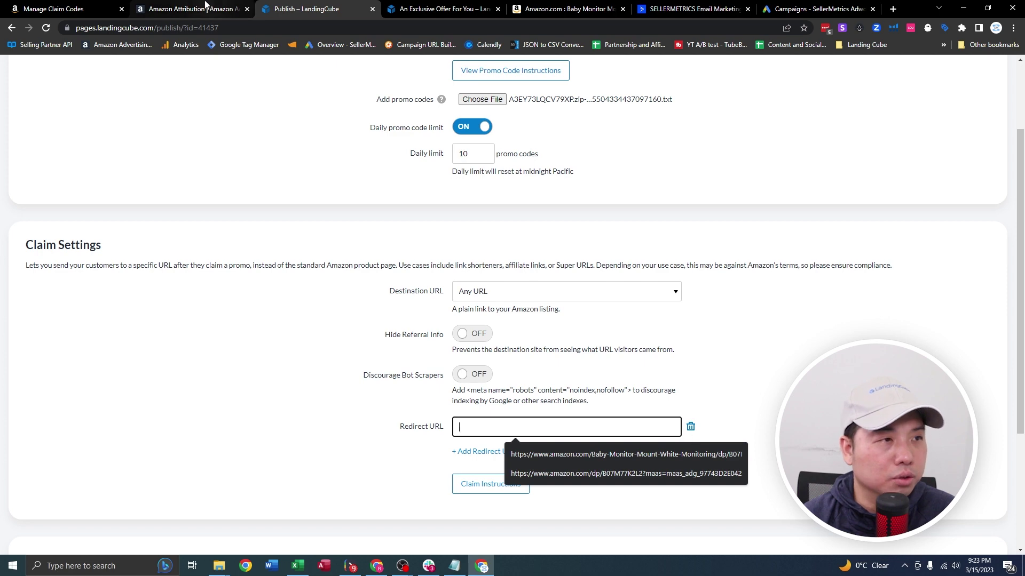
click(207, 7)
drag(549, 296, 482, 283)
key(ctrl+c)
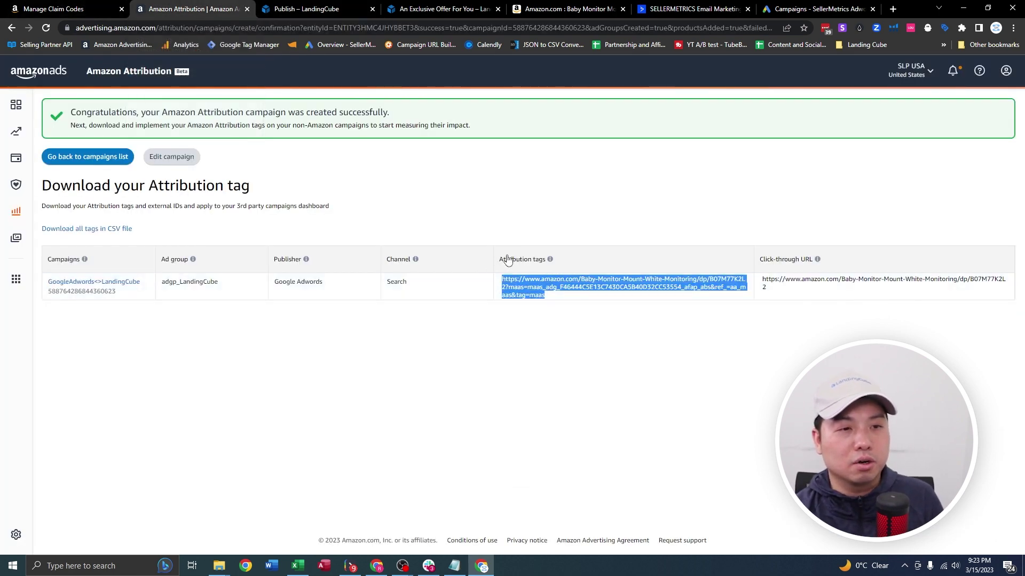
click(441, 8)
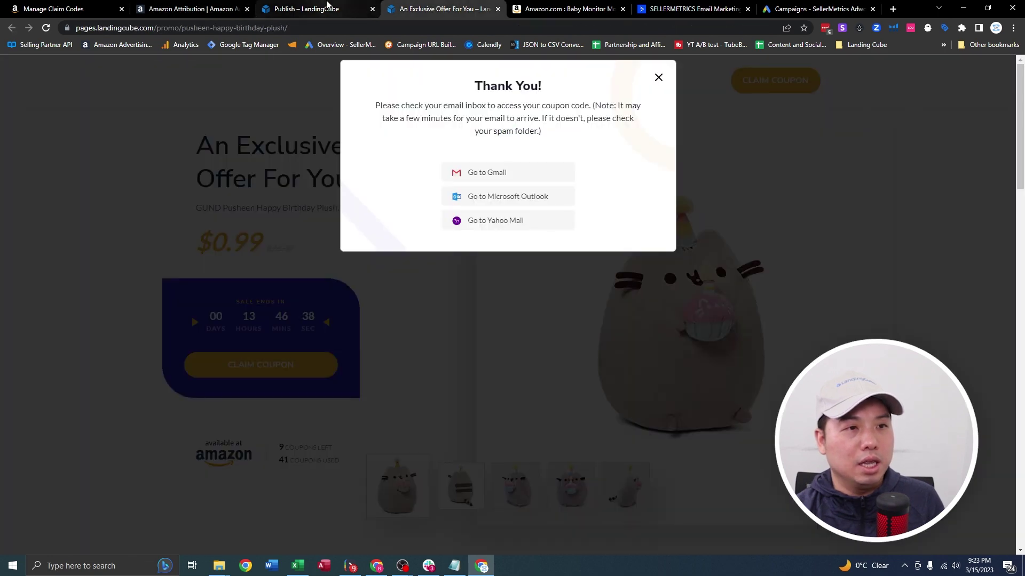
click(315, 8)
key(ctrl+v)
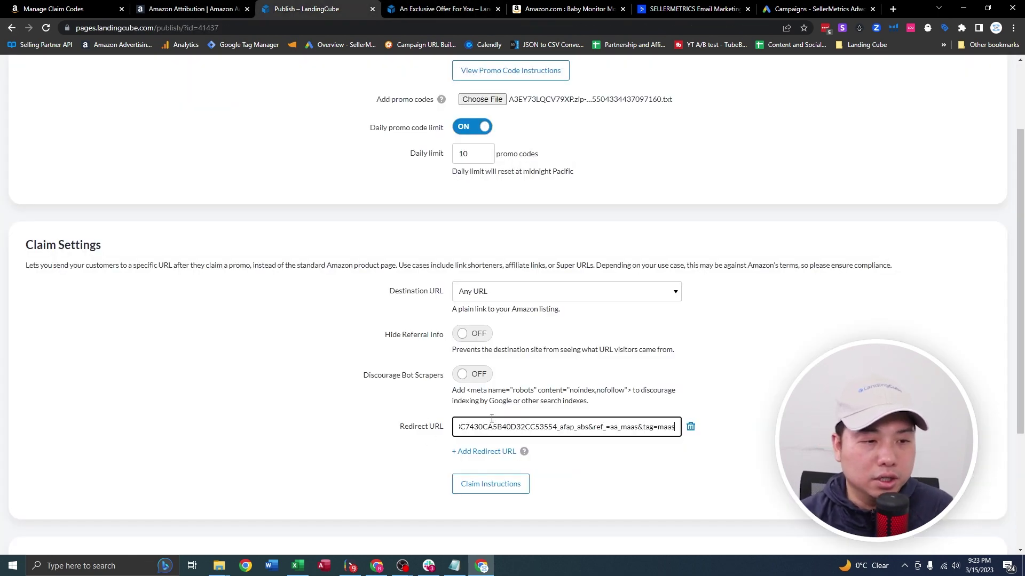
drag(536, 426, 292, 422)
click(457, 425)
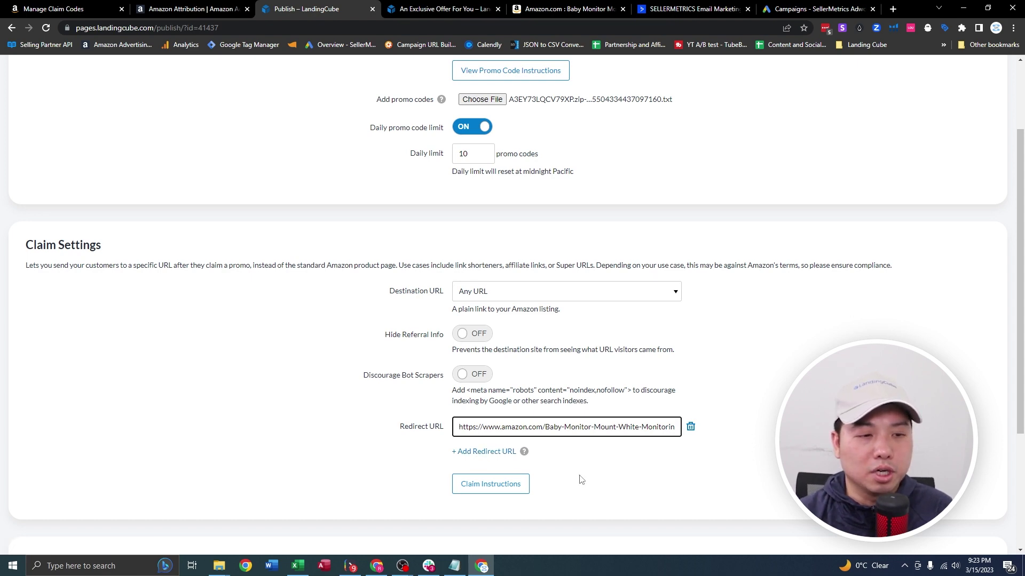
scroll(581, 479, down, 3)
double_click(584, 445)
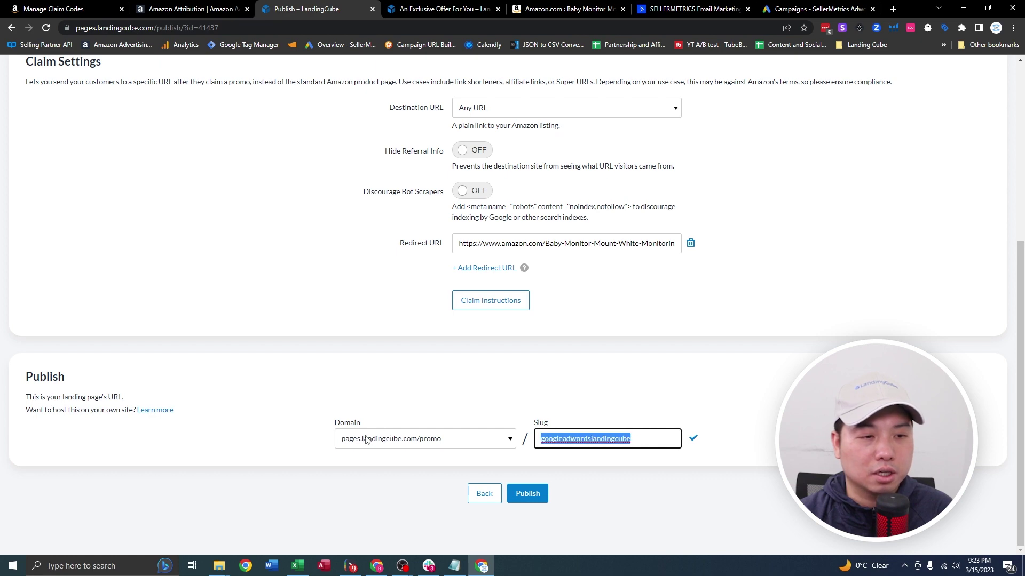
Publish the landing page and open the live page in a new tab.
click(514, 496)
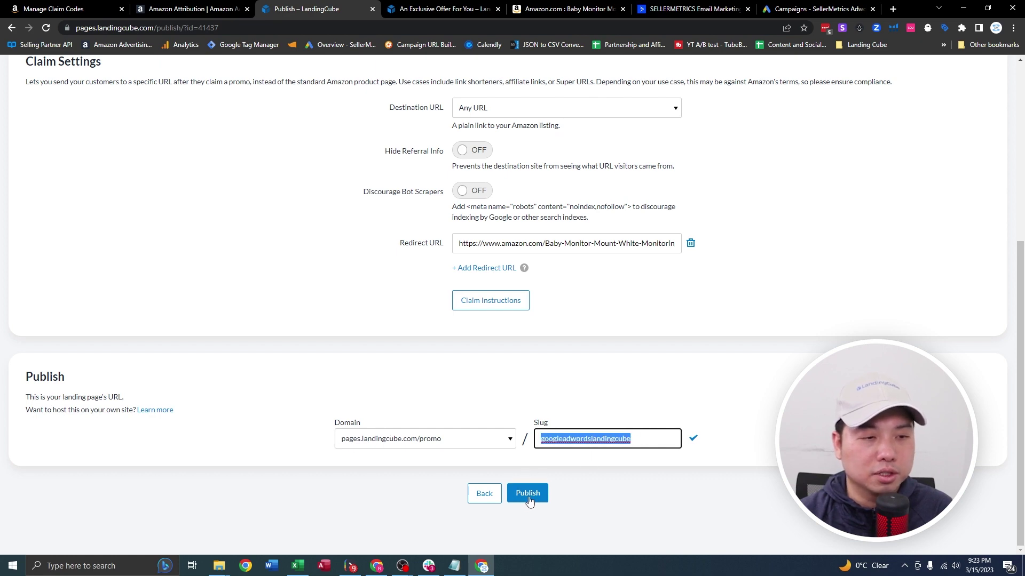
click(534, 505)
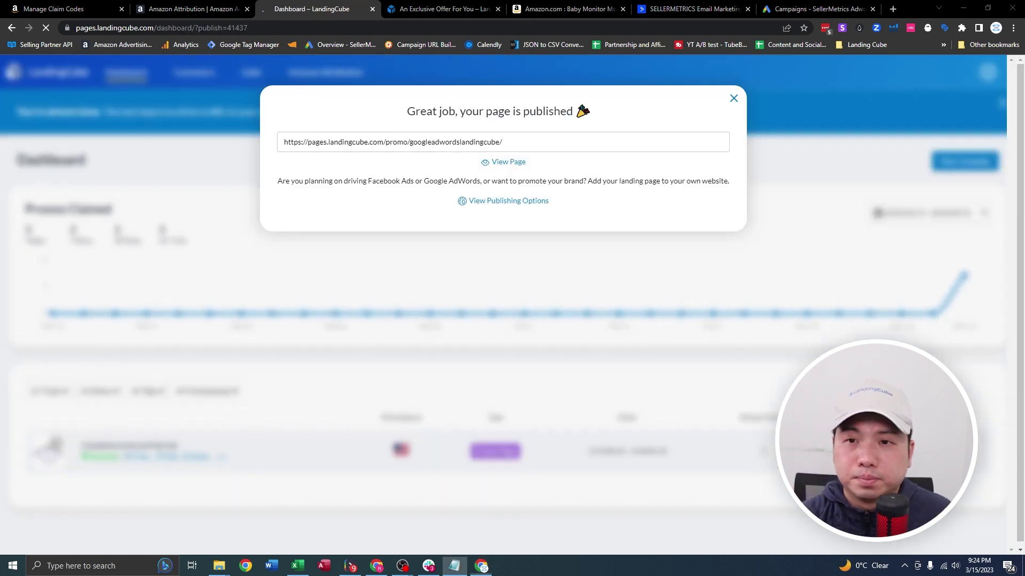
click(512, 162)
click(548, 144)
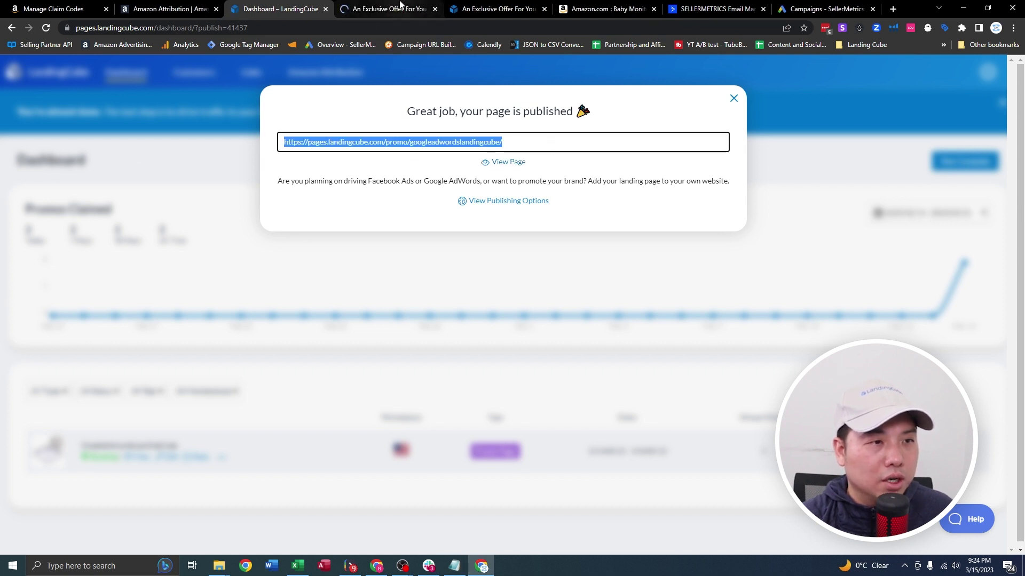
click(407, 6)
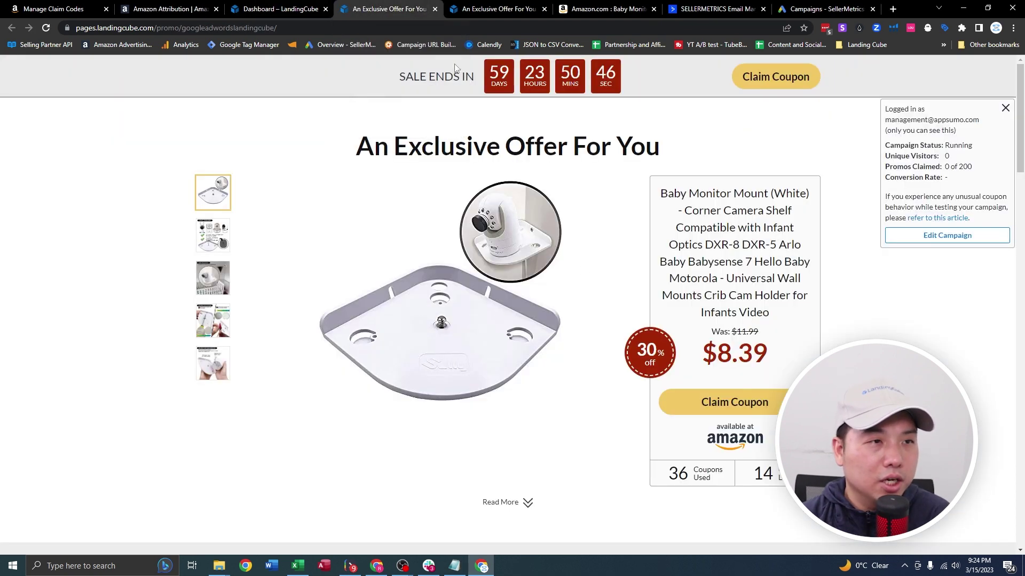
Claim a test coupon with an e-mail, redeem it on Amazon, and return to the offer page.
click(730, 404)
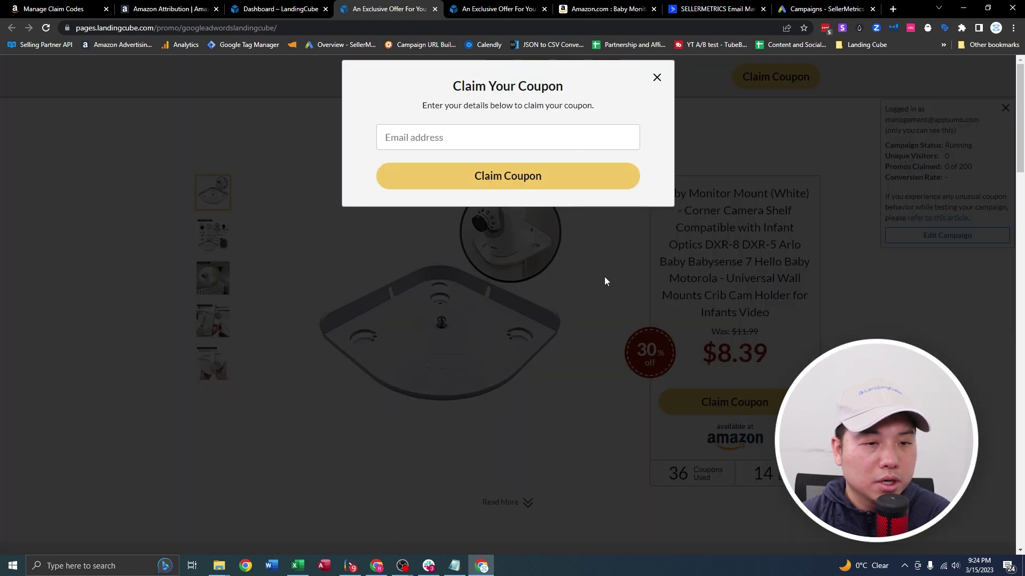
click(472, 133)
click(470, 206)
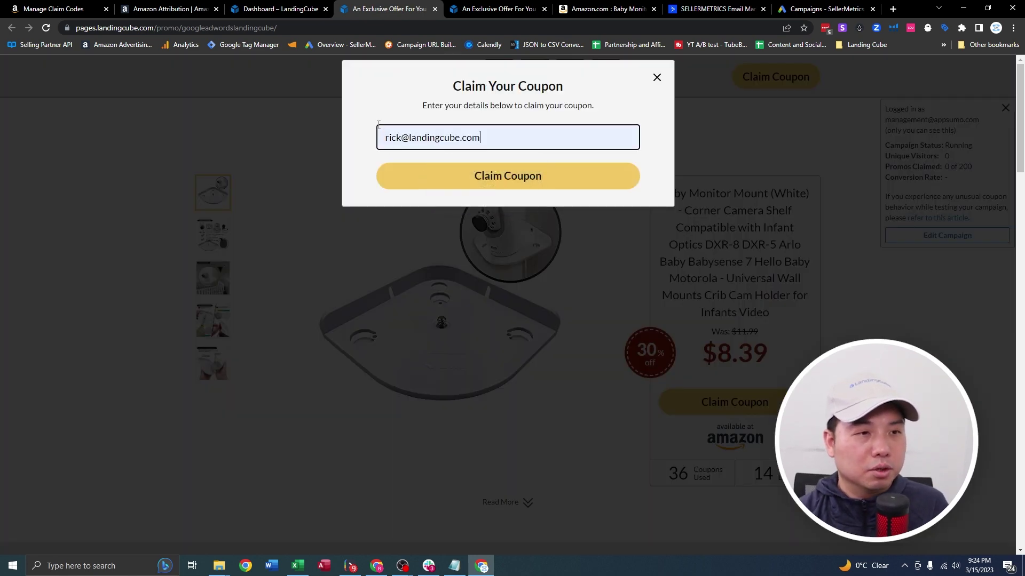
click(507, 179)
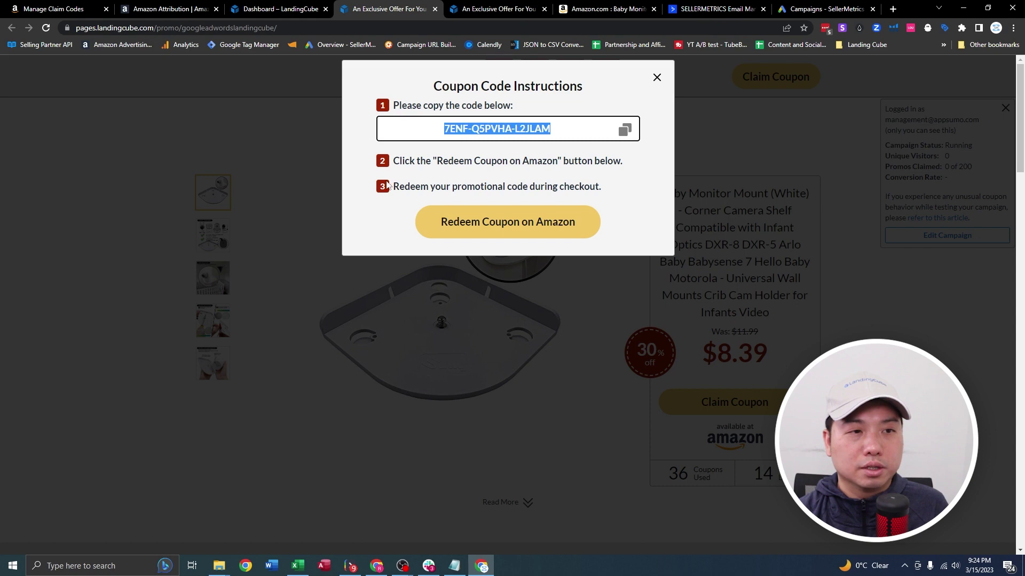
click(477, 231)
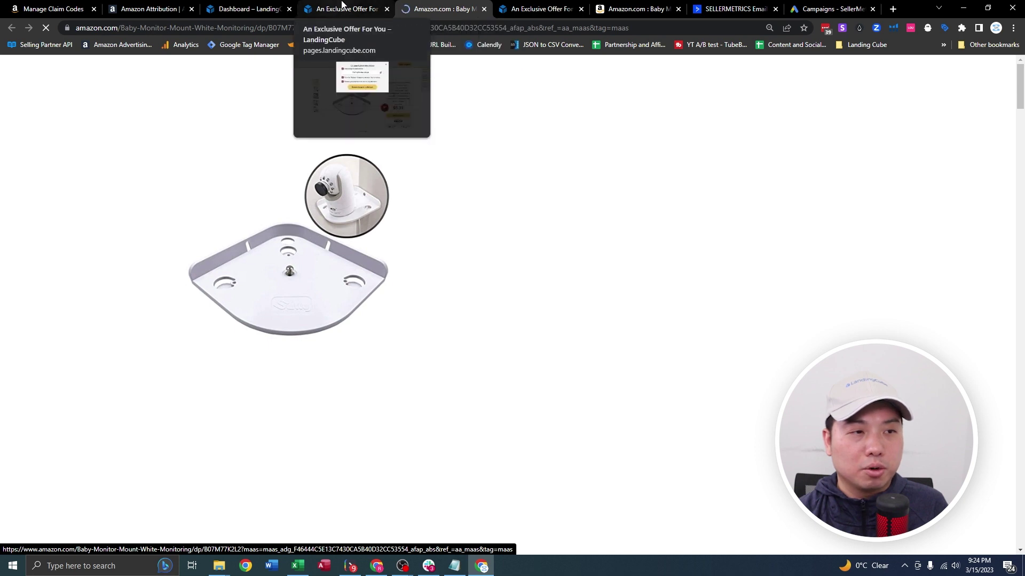
click(344, 7)
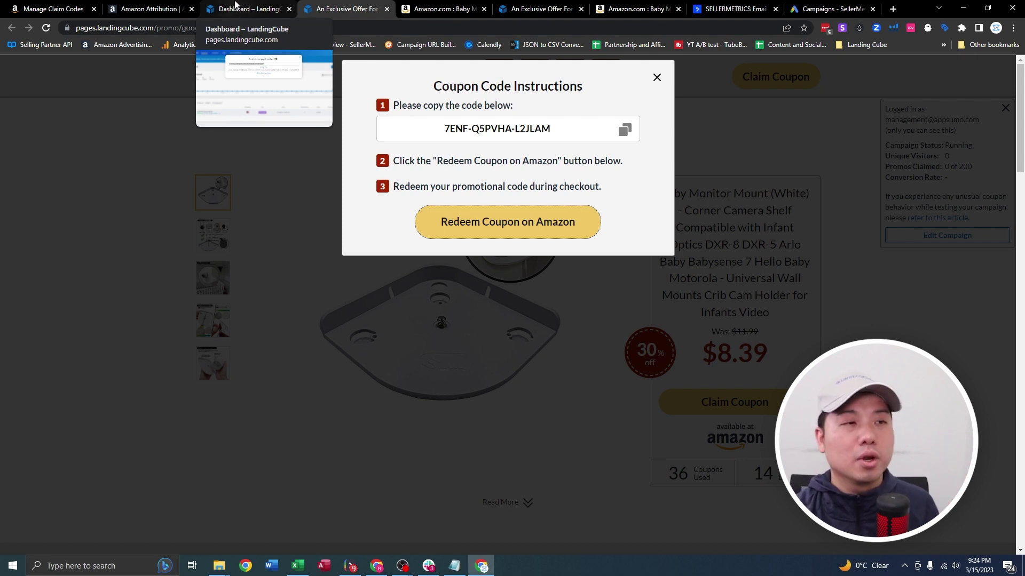
click(235, 7)
click(733, 98)
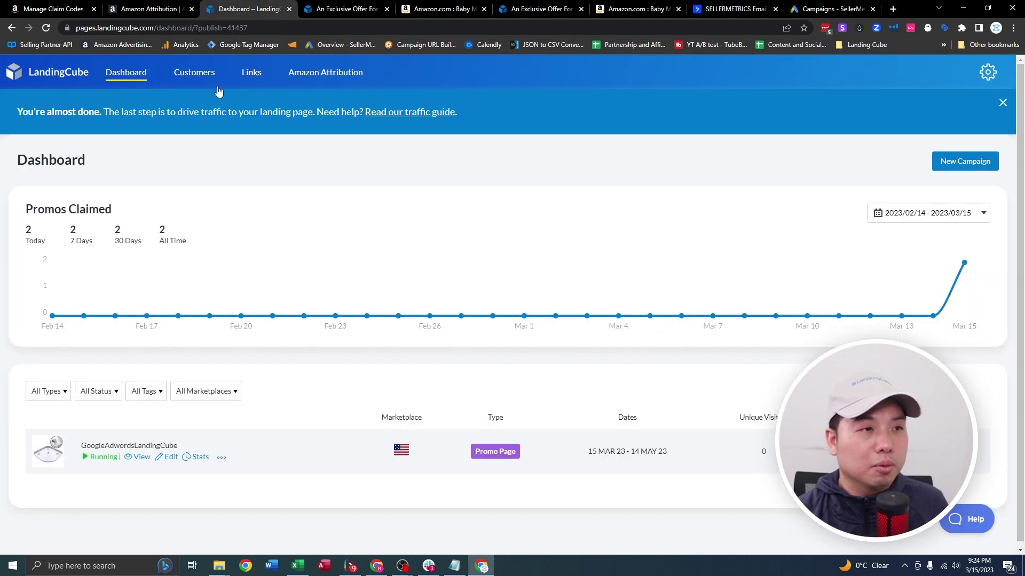
click(193, 77)
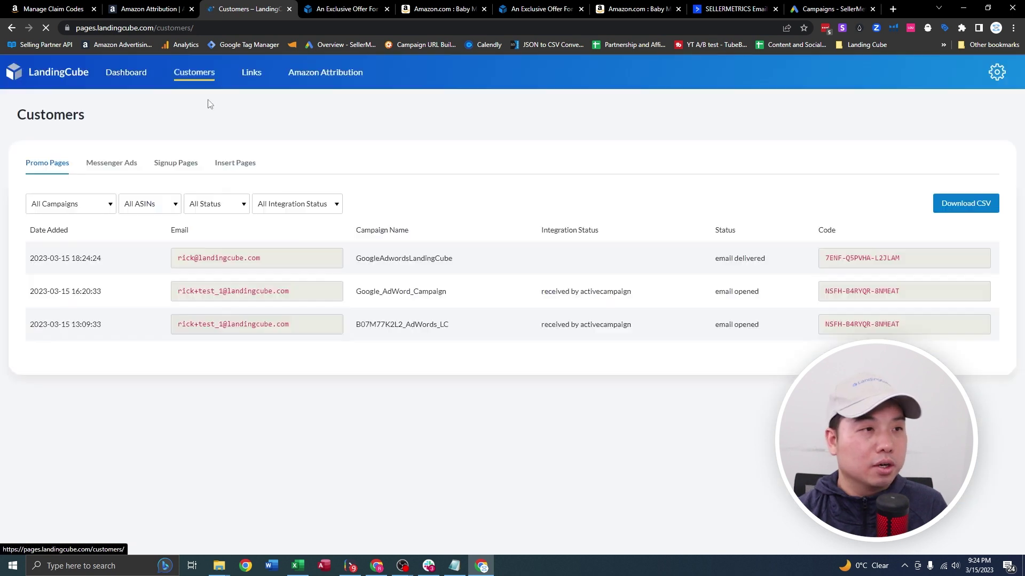
click(274, 262)
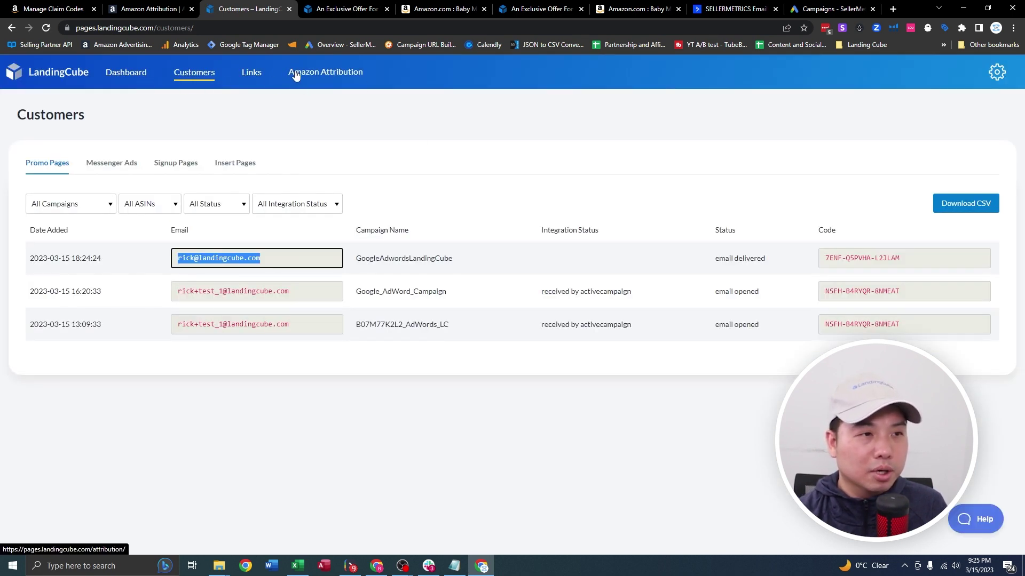
click(329, 71)
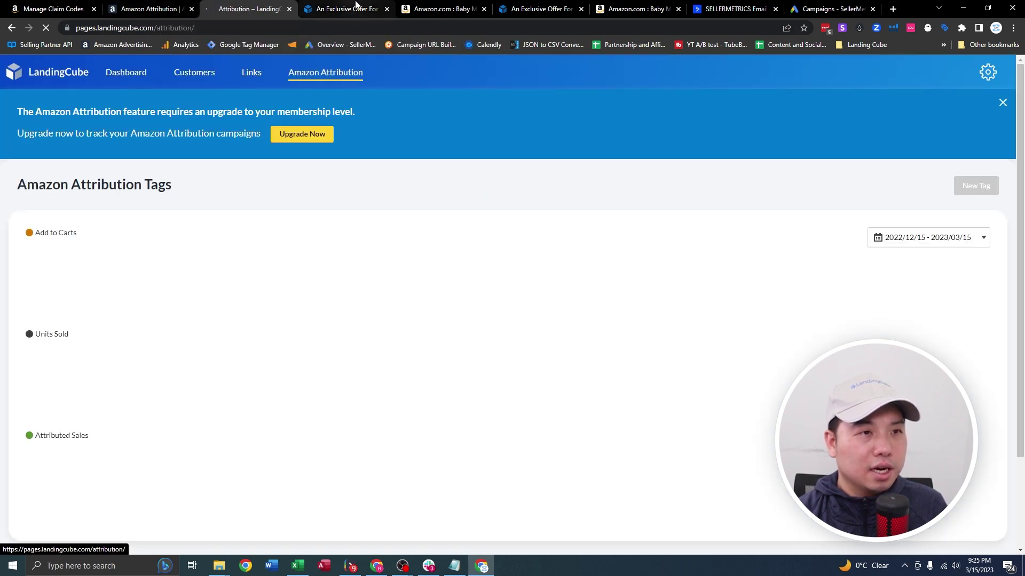
scroll(373, 240, down, 1)
scroll(374, 240, down, 3)
click(344, 9)
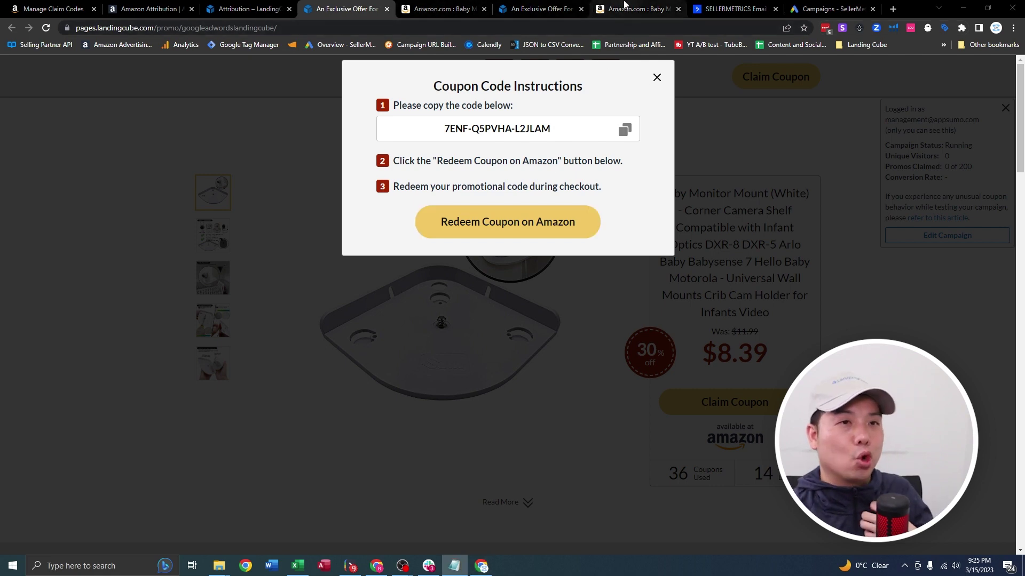
Create a new Website traffic Search campaign named GoogleAdwords<>LandingCube.
click(830, 5)
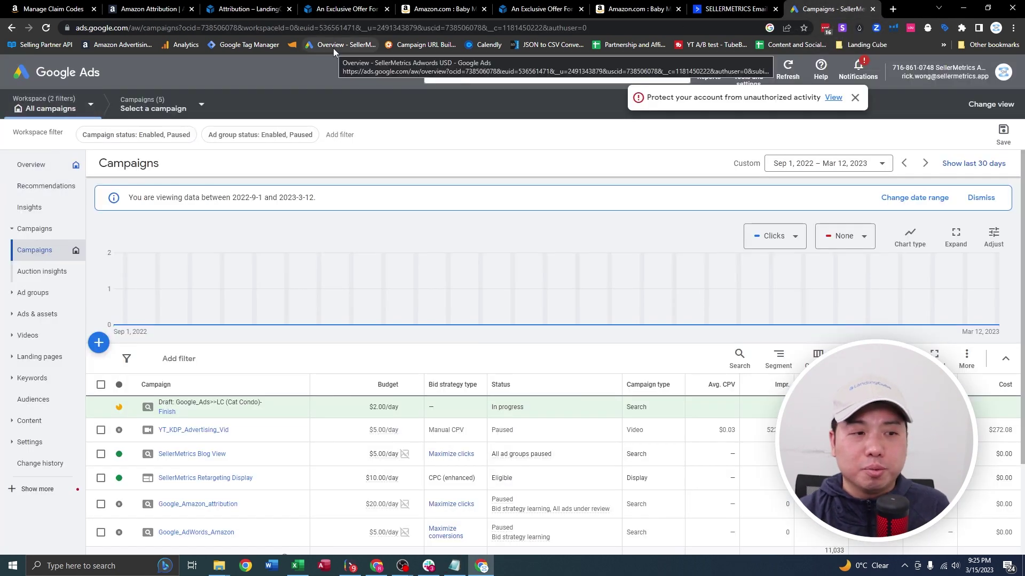
click(97, 343)
click(154, 356)
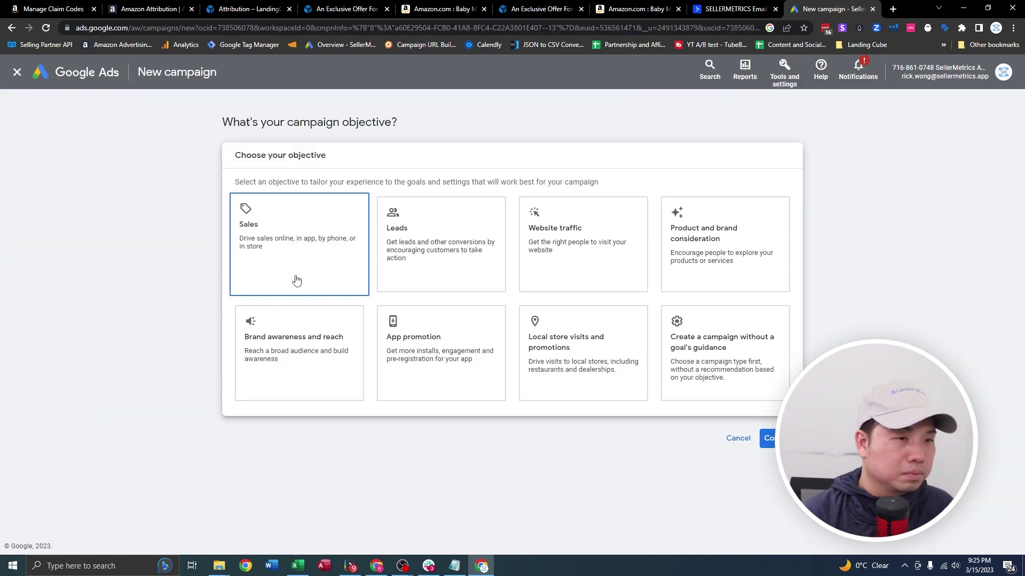
click(585, 243)
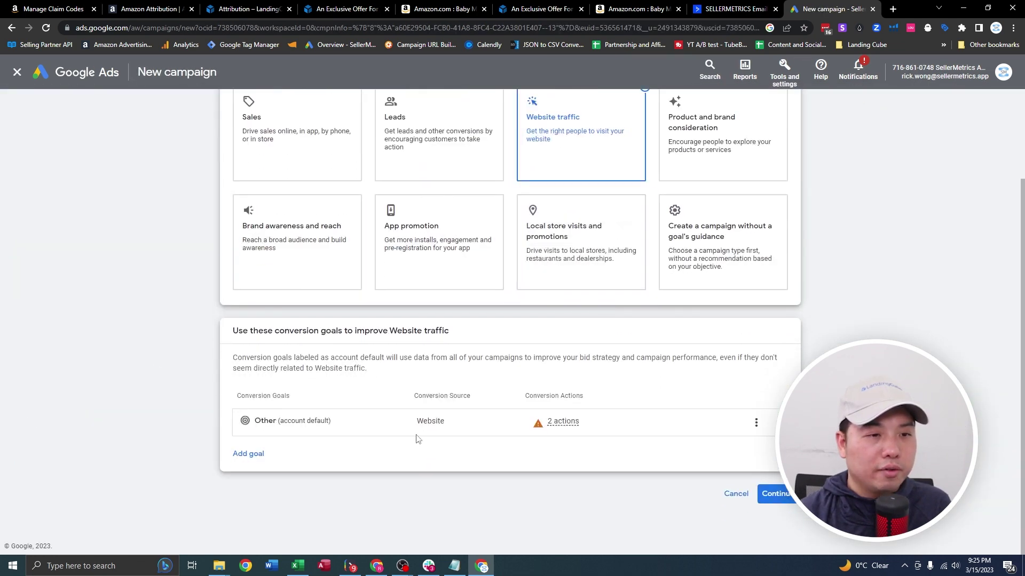
click(775, 494)
click(295, 335)
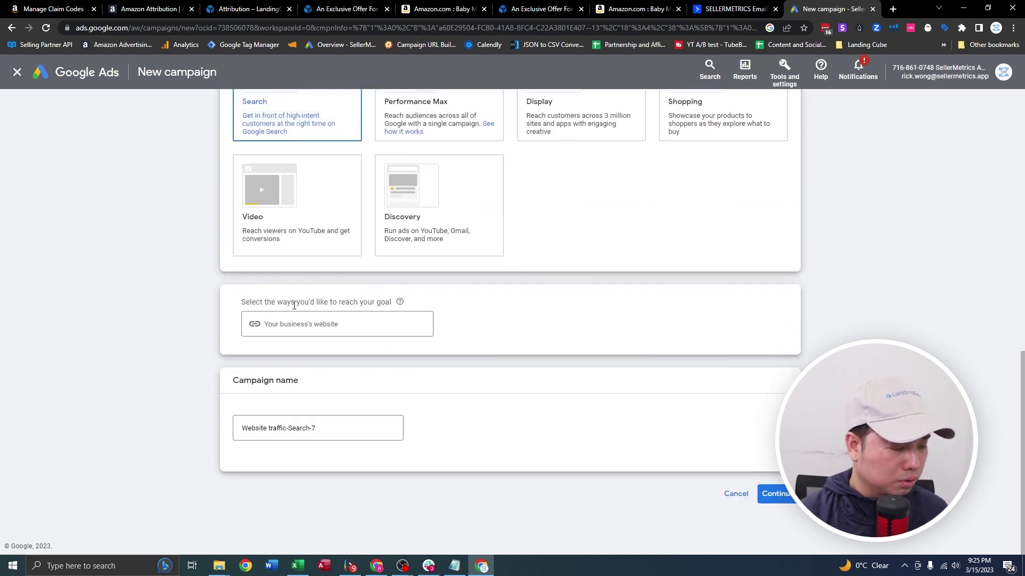
drag(320, 428, 83, 414)
click(53, 9)
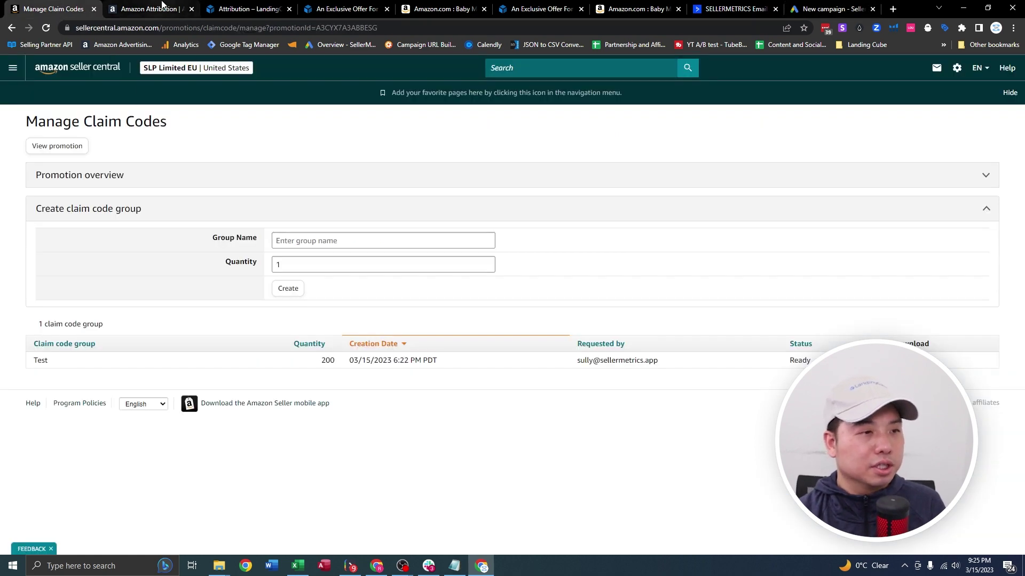
click(150, 8)
drag(78, 292, 47, 280)
key(ctrl+c)
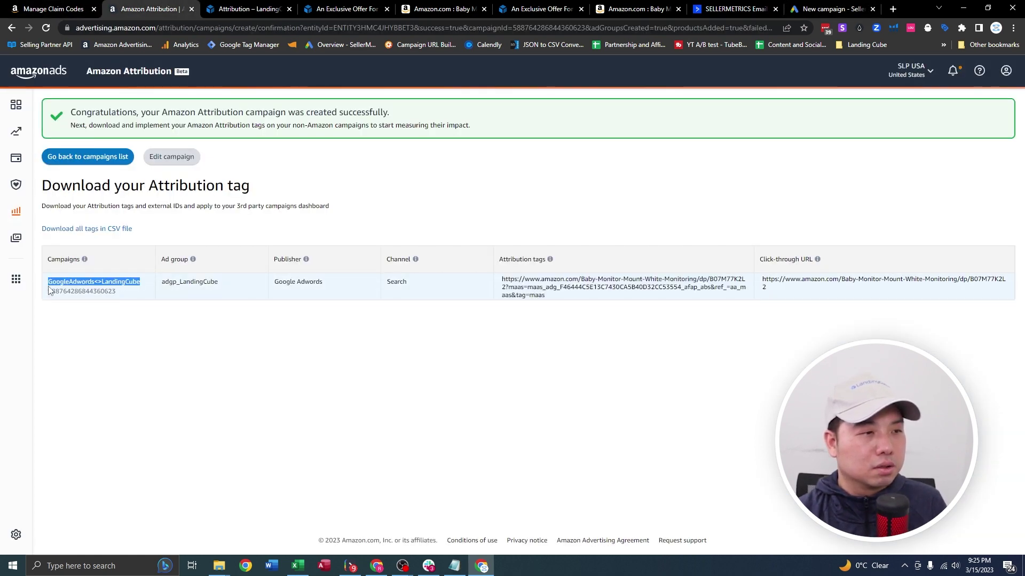
click(832, 9)
key(ctrl+a)
key(ctrl+v)
click(777, 549)
Focus bidding on Clicks with a $1.50 maximum CPC limit and proceed to campaign settings.
click(641, 426)
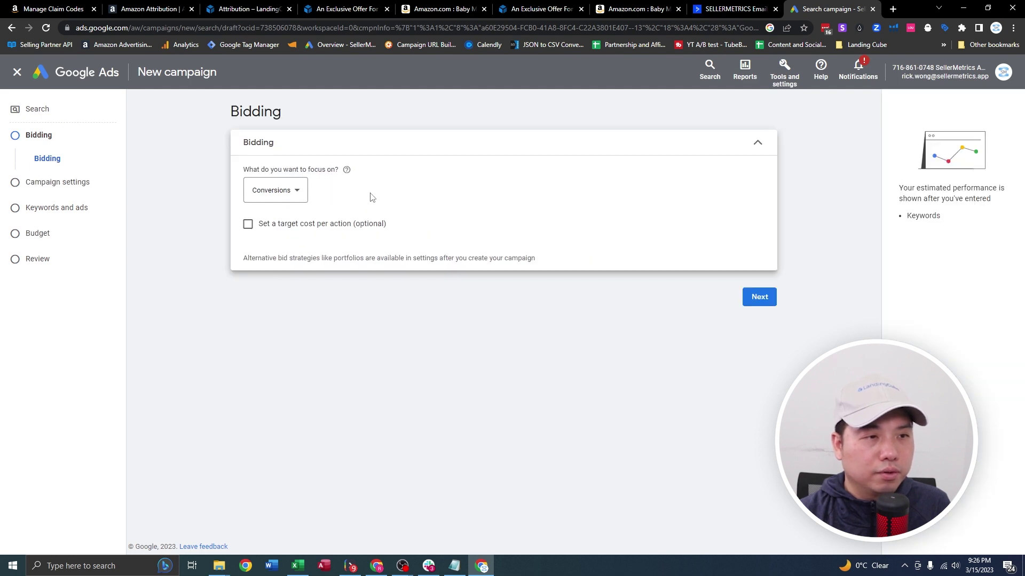
click(299, 191)
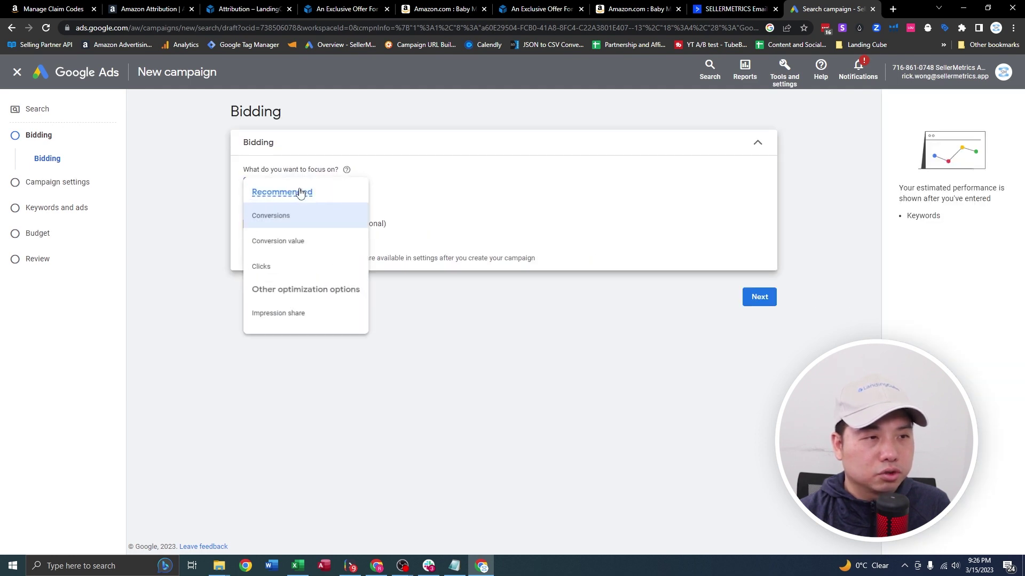
click(269, 274)
click(248, 223)
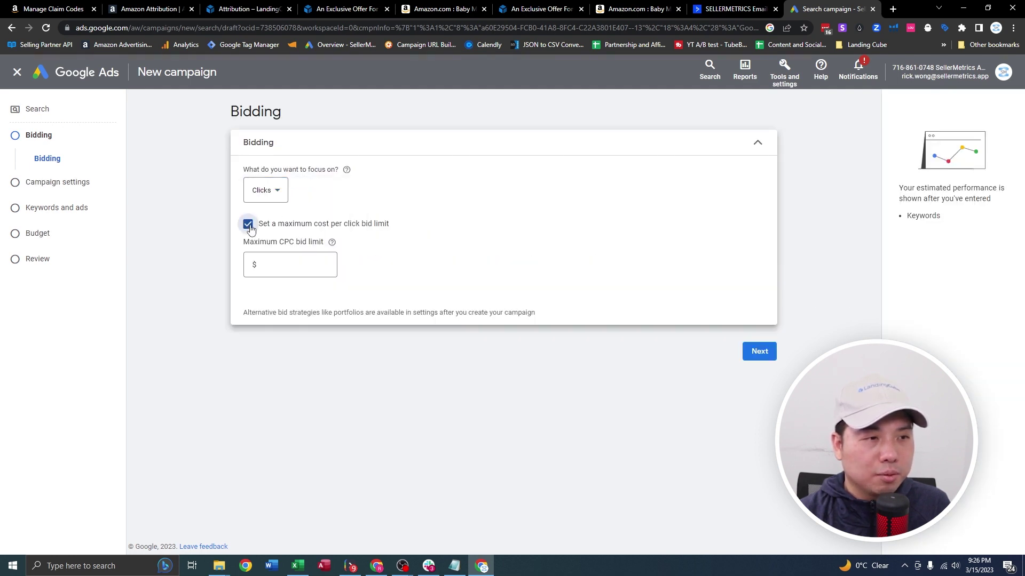
click(290, 265)
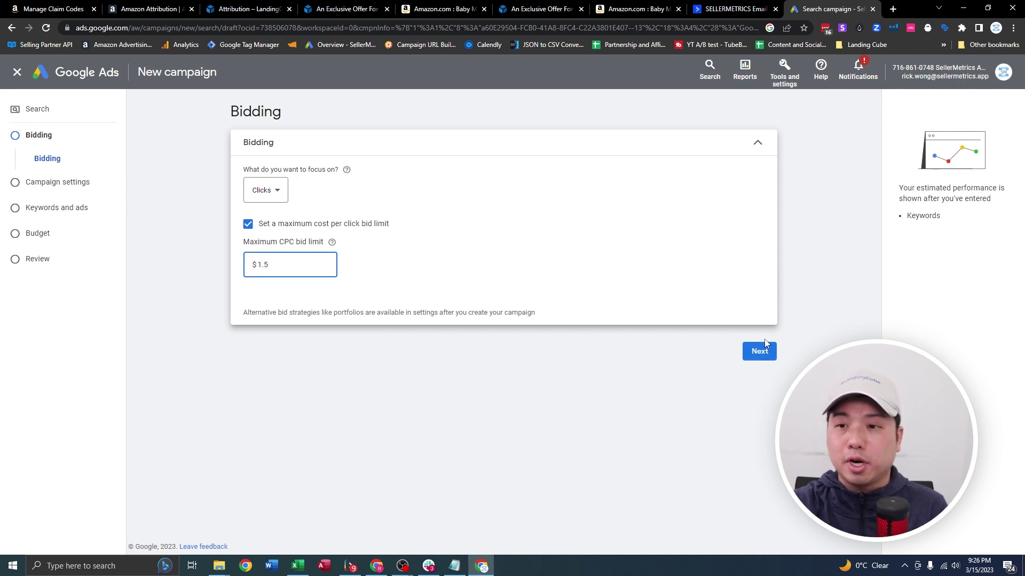
click(765, 353)
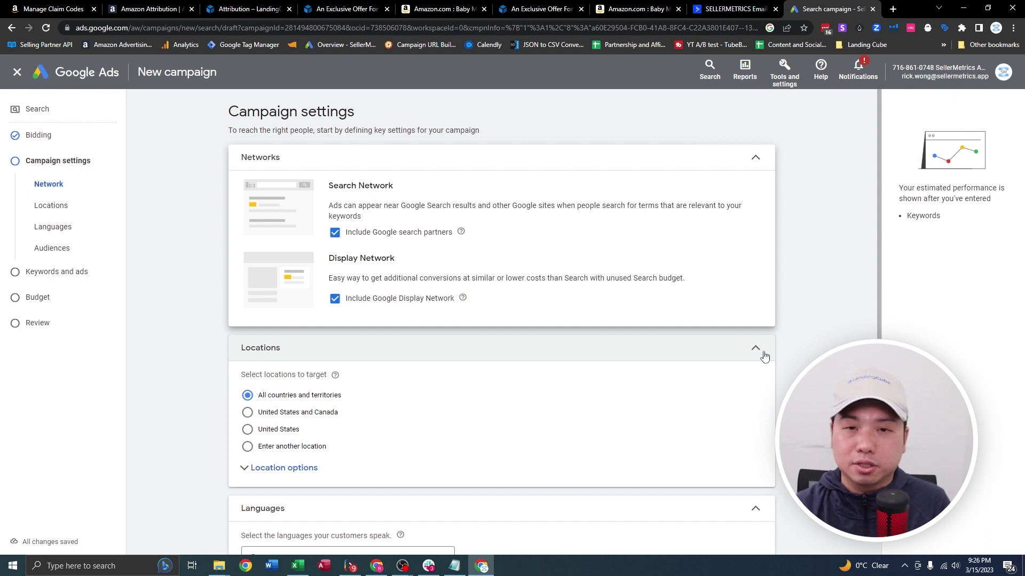
Untick Google Display Network, set the location to United States, and advance to Keywords and ads.
click(333, 303)
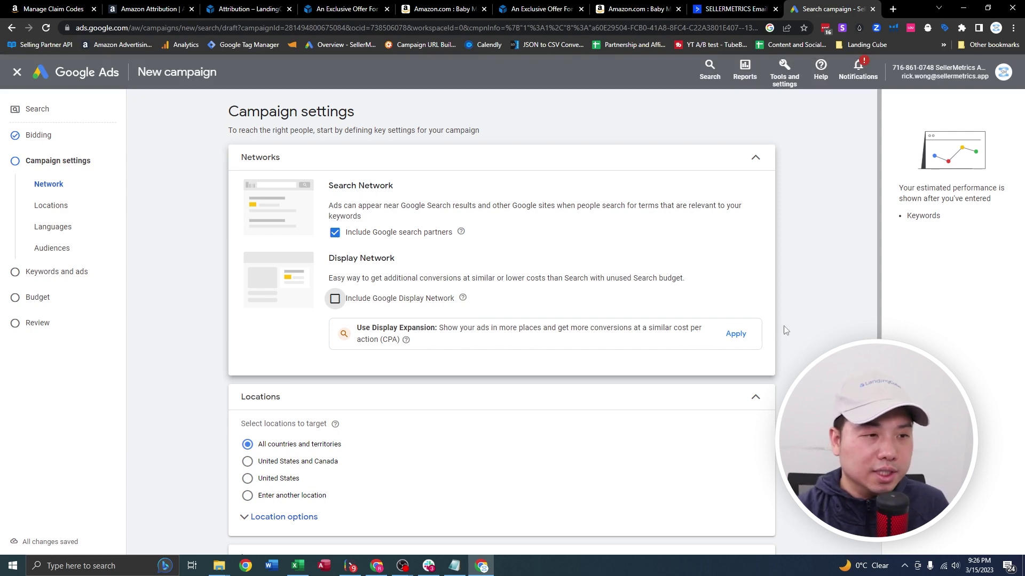
scroll(785, 330, down, 2)
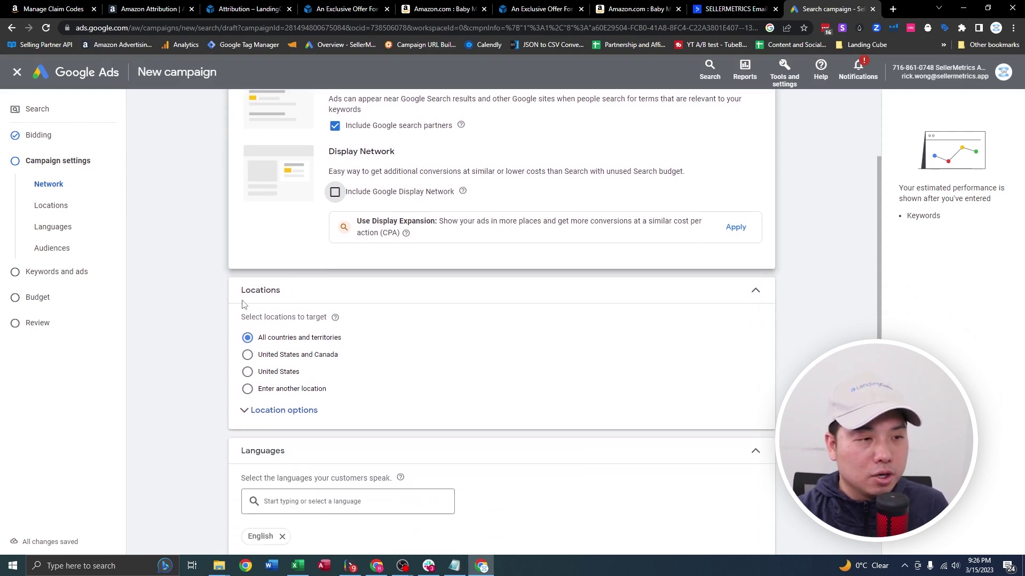
click(401, 11)
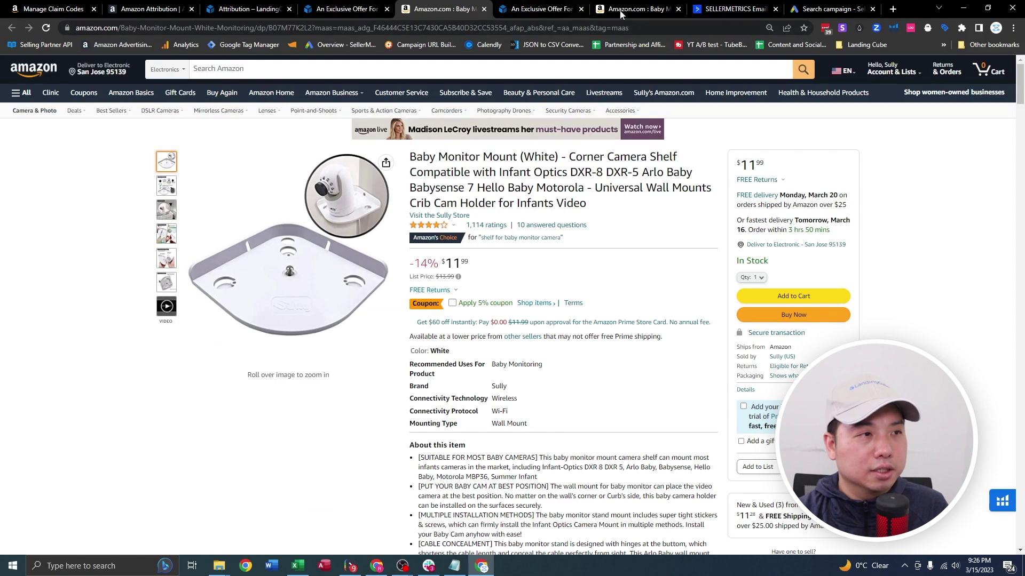
click(828, 9)
click(284, 374)
scroll(597, 379, down, 3)
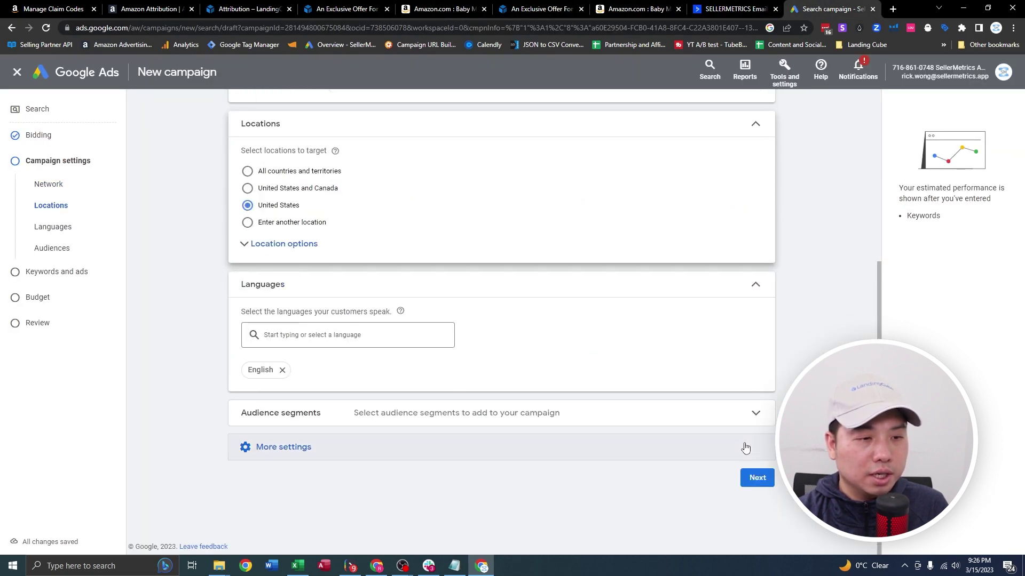
click(756, 477)
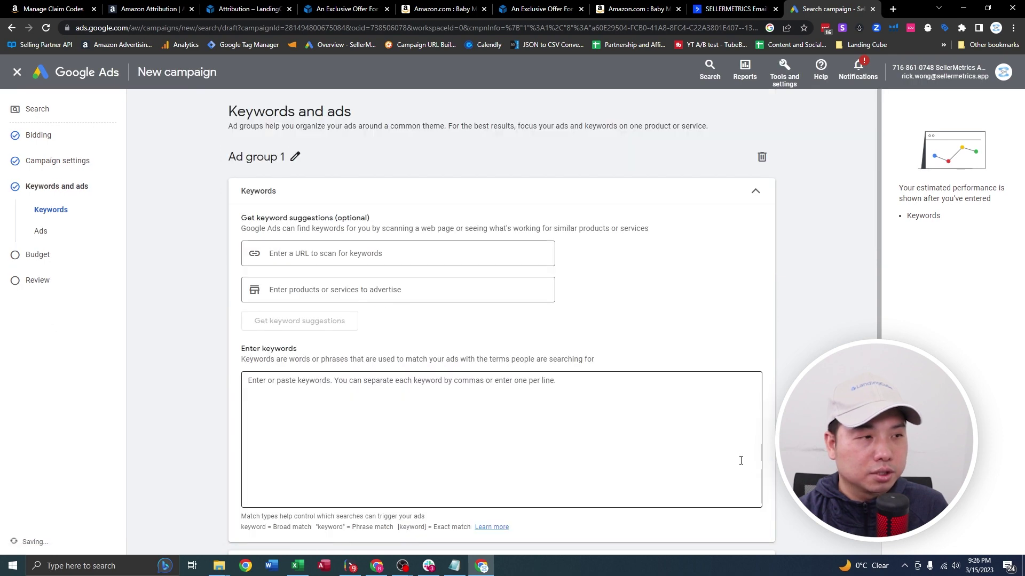
Copy the top three search terms from the Excel report into the Enter keywords box.
scroll(342, 388, down, 2)
click(343, 382)
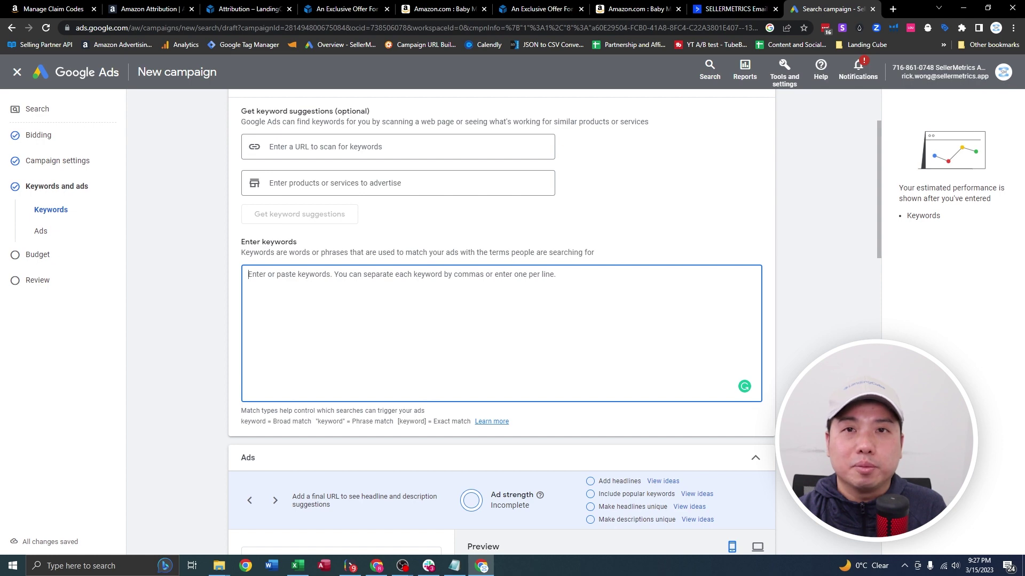
click(300, 573)
drag(107, 179, 110, 198)
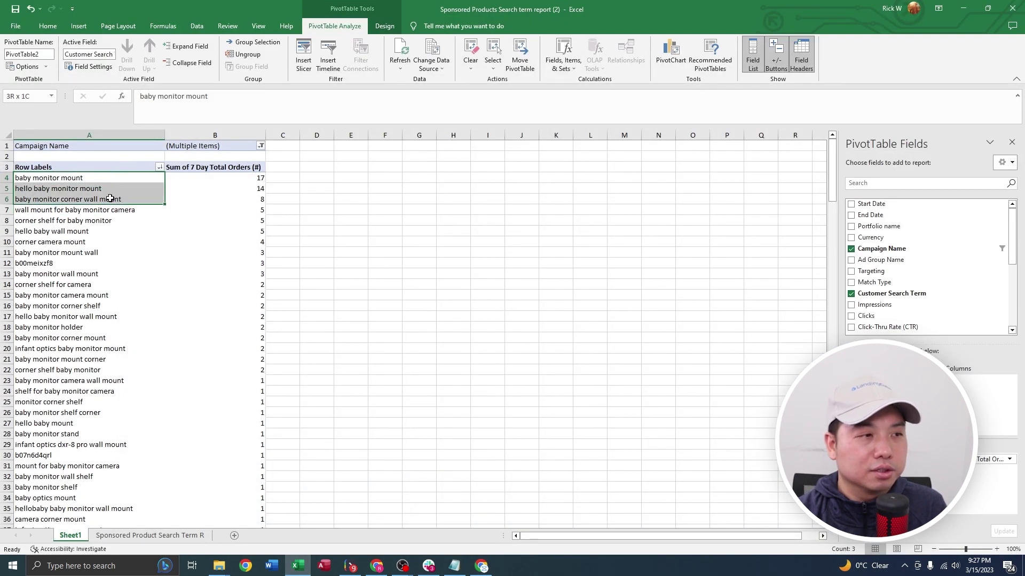
key(ctrl+c)
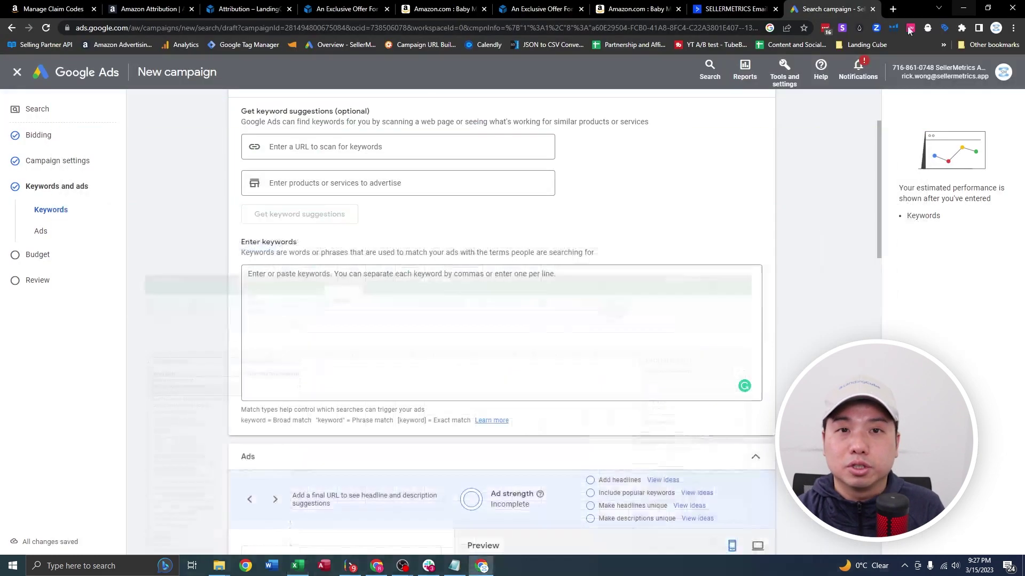
click(969, 8)
click(330, 277)
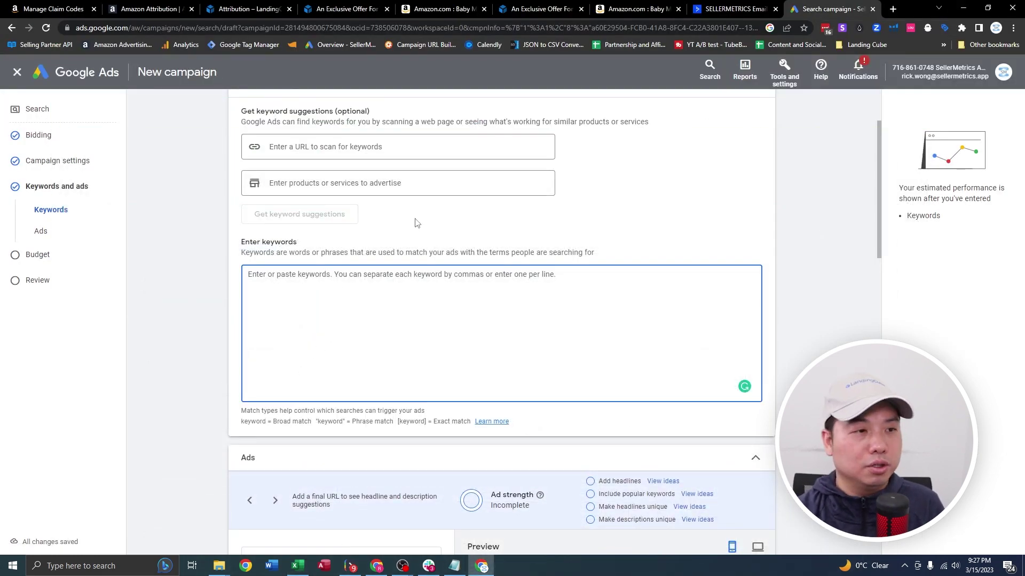
key(ctrl+v)
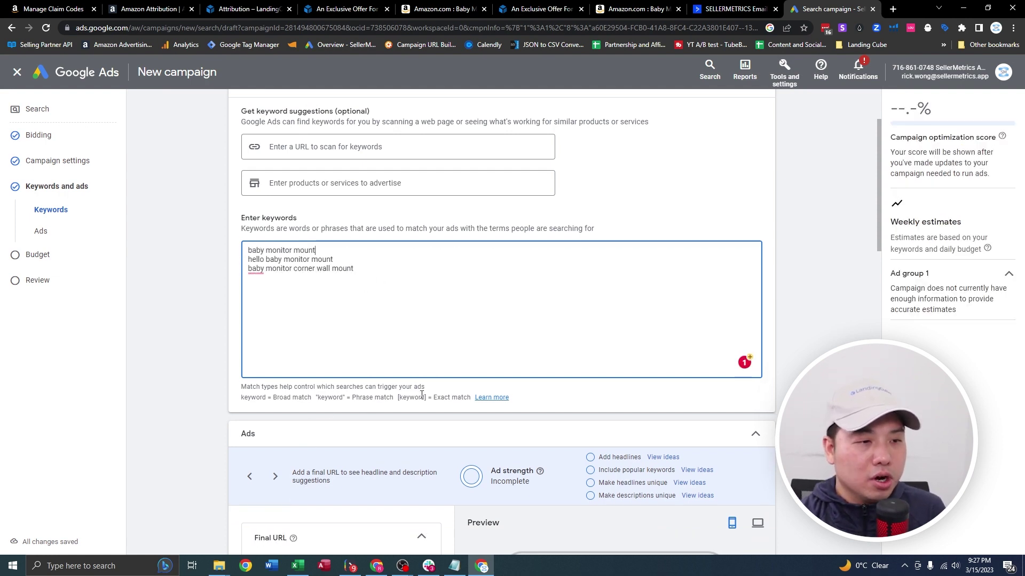
Wrap the baby monitor mount keywords in square brackets to make them exact match.
drag(430, 397, 243, 395)
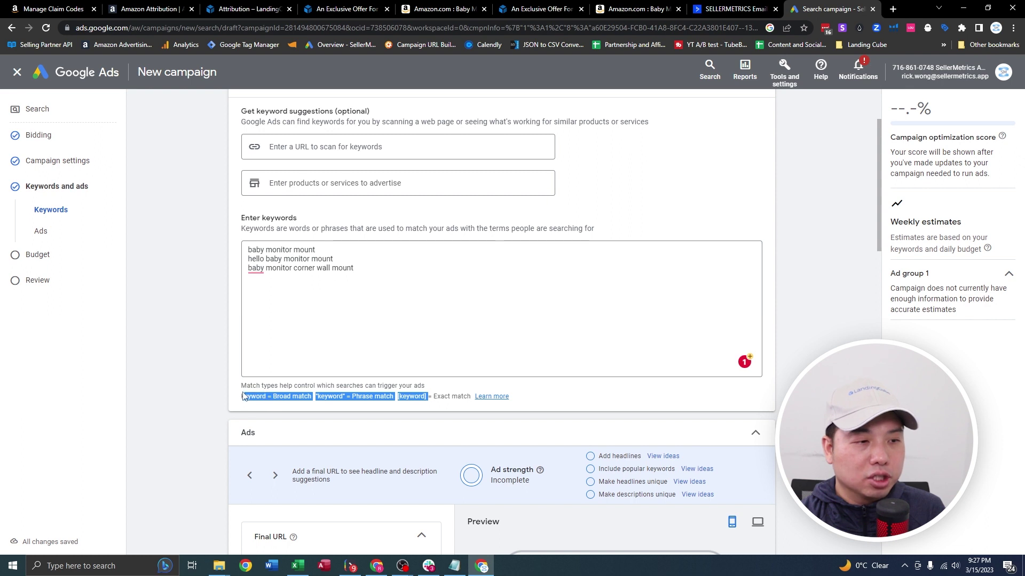
click(329, 407)
drag(428, 396, 405, 397)
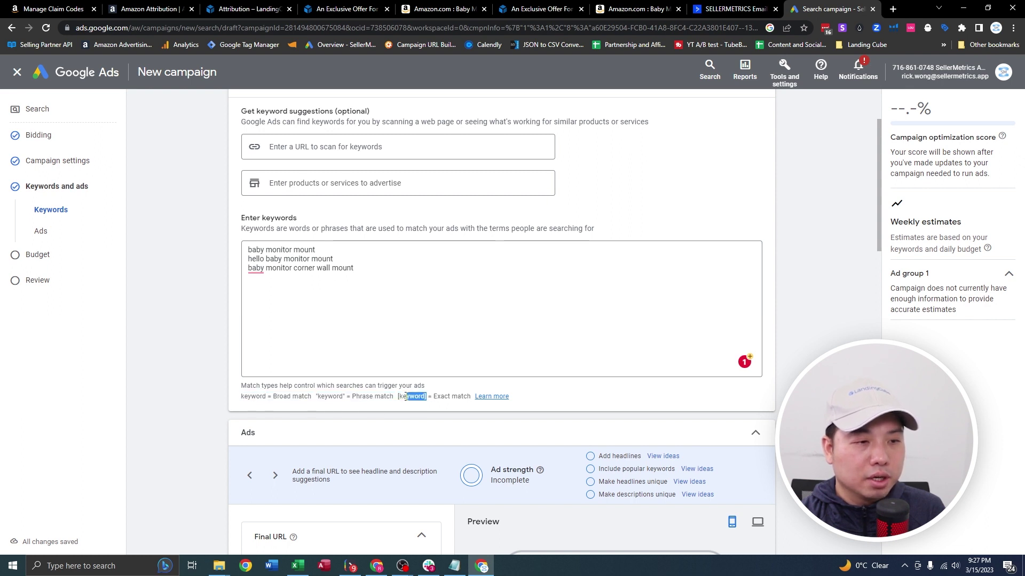
click(247, 250)
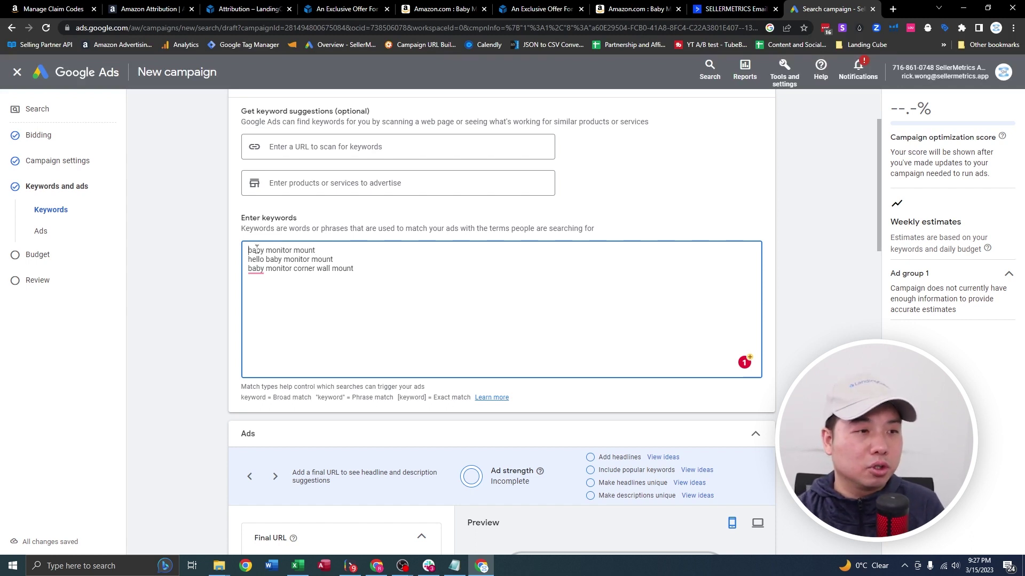
text([)
key(End)
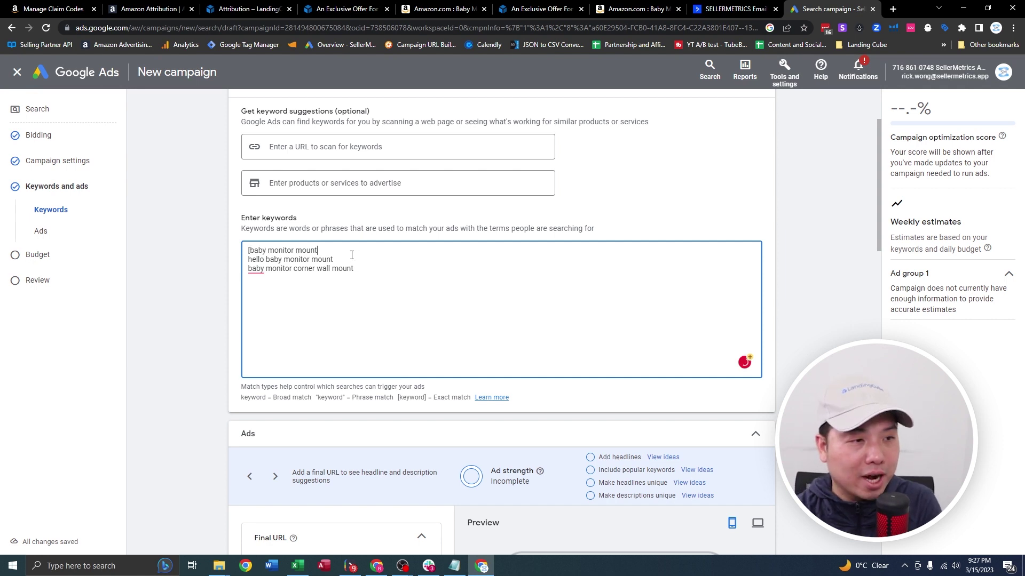
click(249, 260)
text([)
key(End)
text(])
key(Down)
key(Home)
text([)
key(End)
text(])
scroll(808, 180, down, 5)
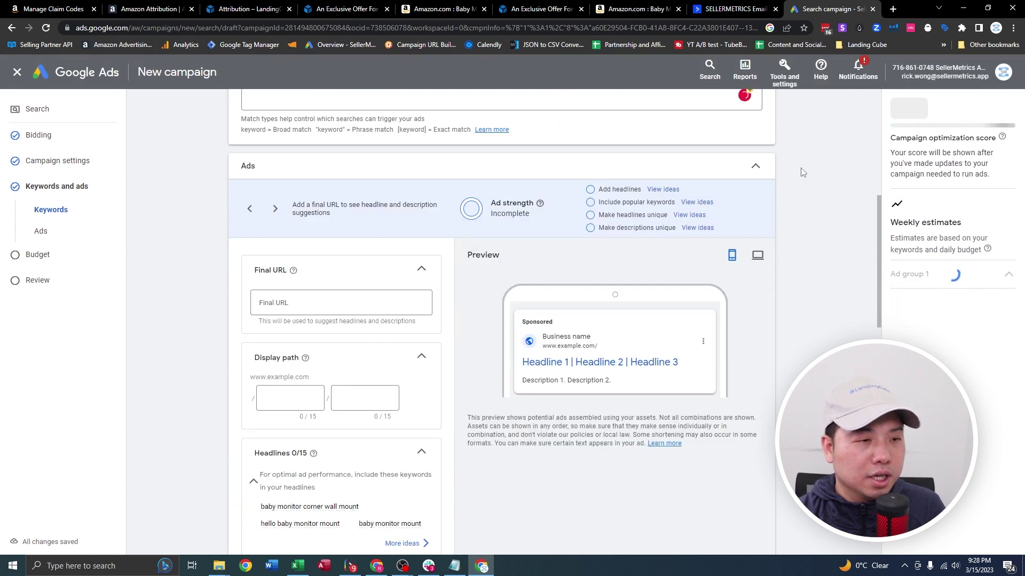
Set the LandingCube promo page URL as Final URL with display path Amazon/monitor_mount.
click(281, 302)
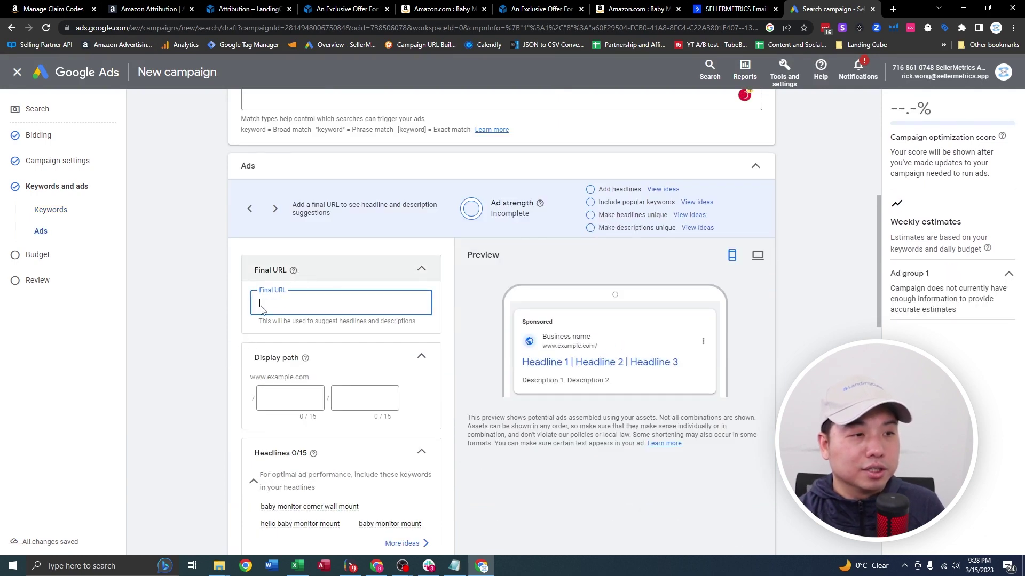
click(331, 6)
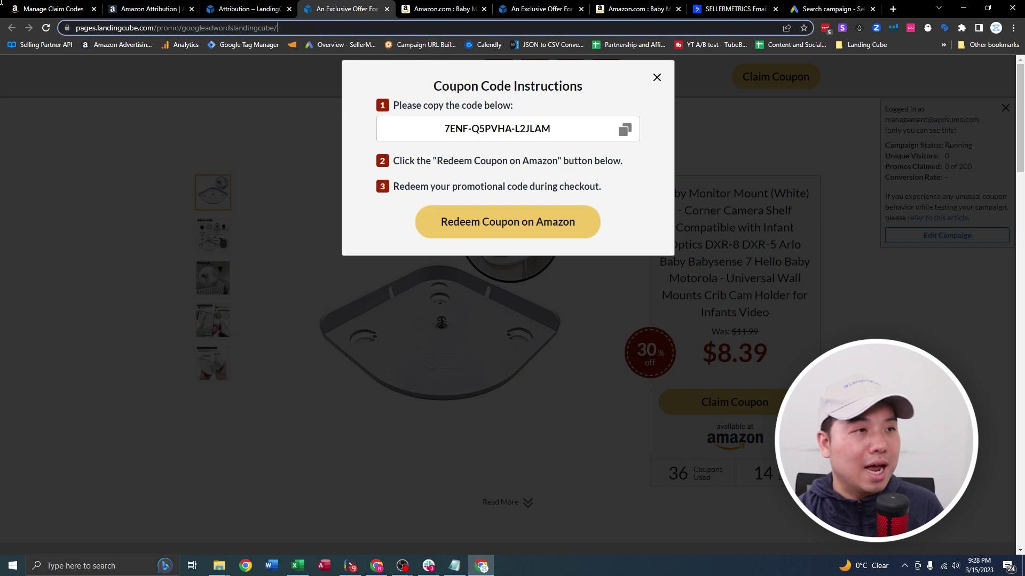
click(522, 6)
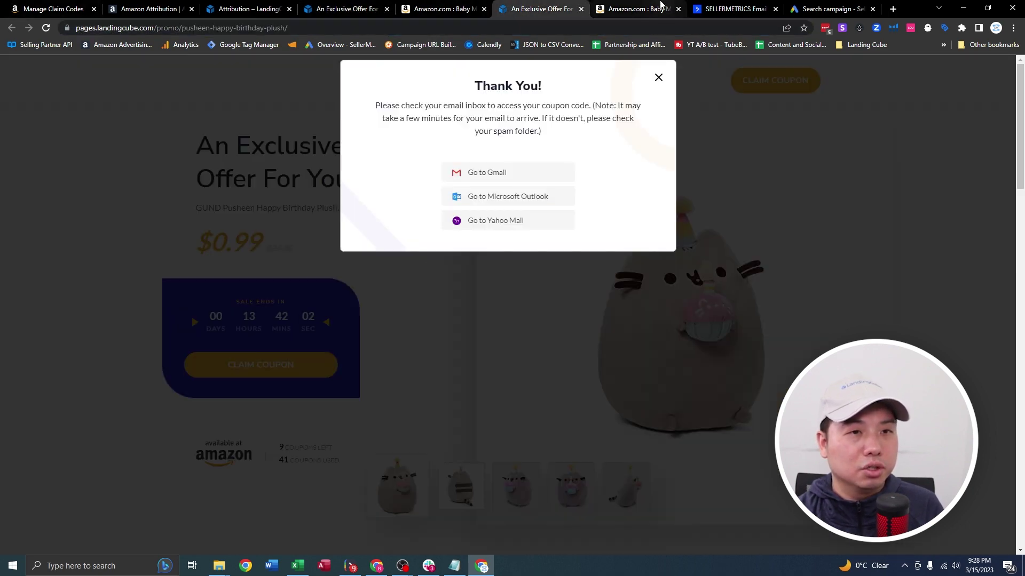
click(830, 9)
key(ctrl+v)
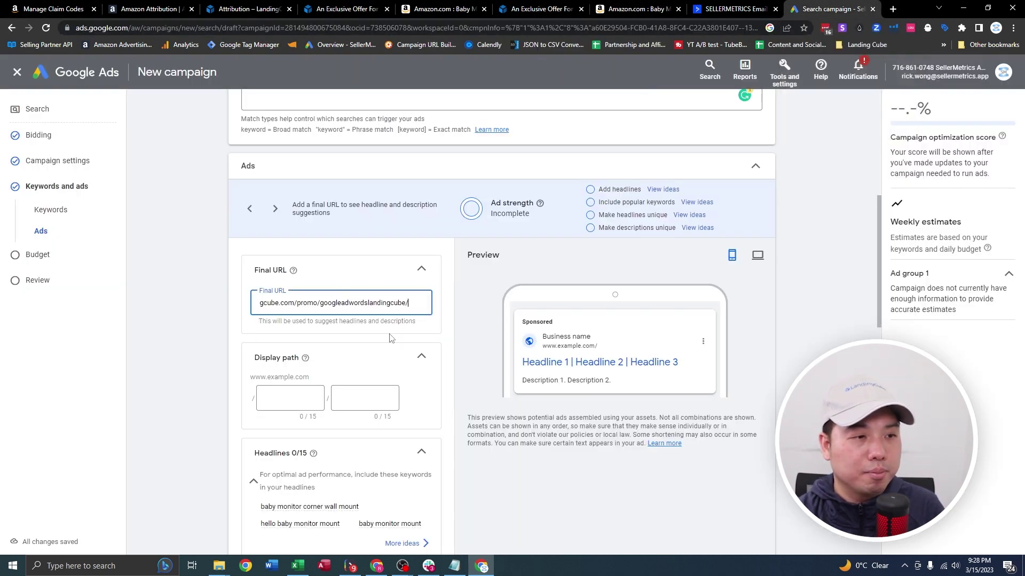
click(291, 398)
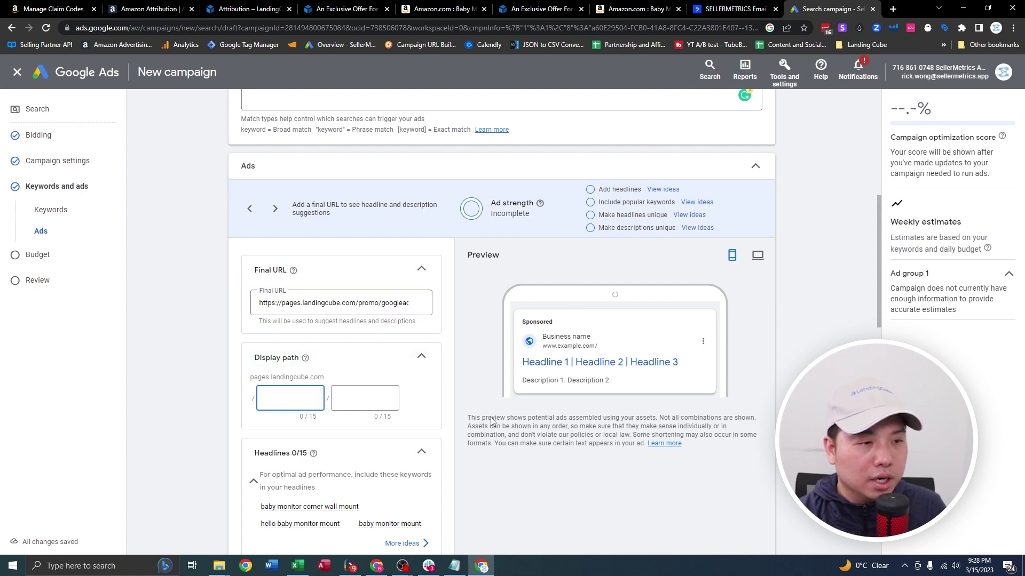
scroll(491, 421, down, 2)
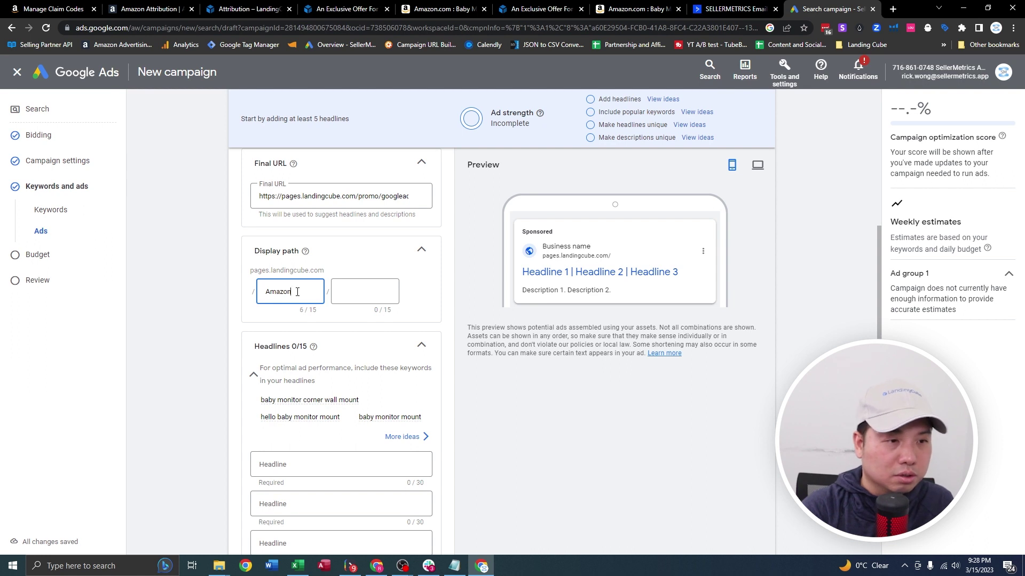
click(352, 292)
text(mount)
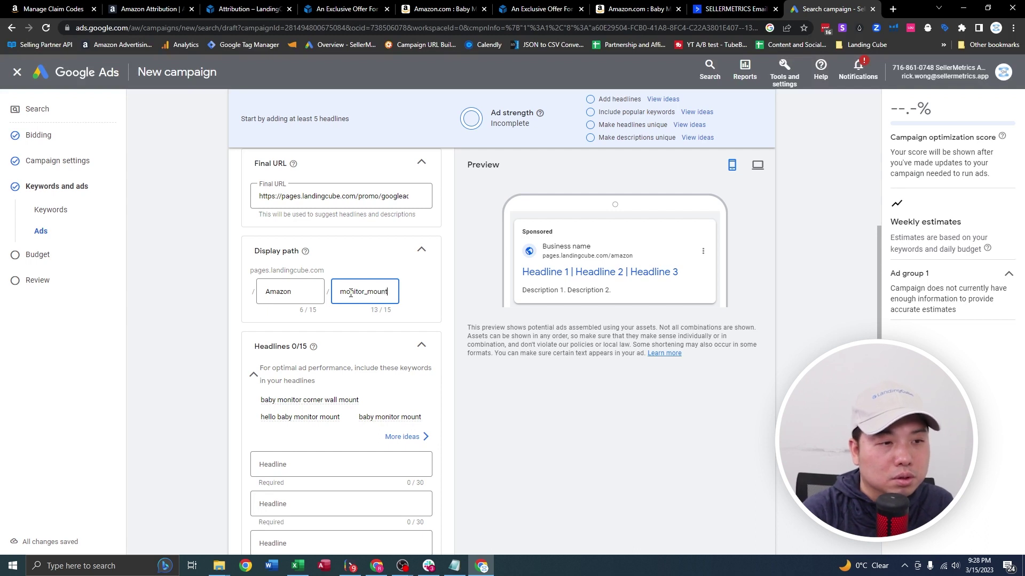
Add headlines 'Secure your baby monitor mount', 'No screw required' and 'For hello baby monitor'.
scroll(309, 374, down, 1)
click(272, 416)
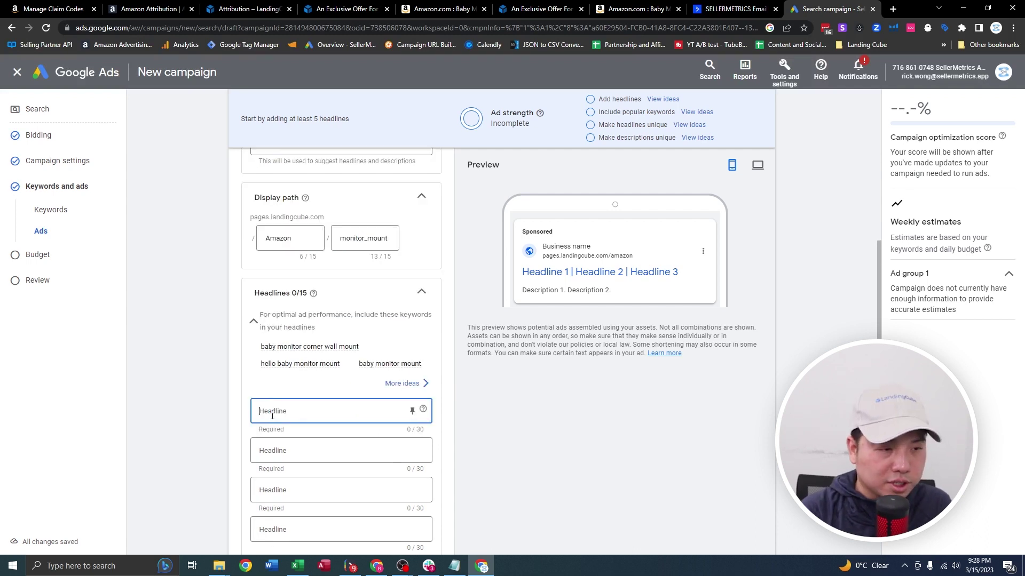
text(Secure your baby monitor mount)
key(Tab)
text(No screw required)
click(300, 490)
text(For hel)
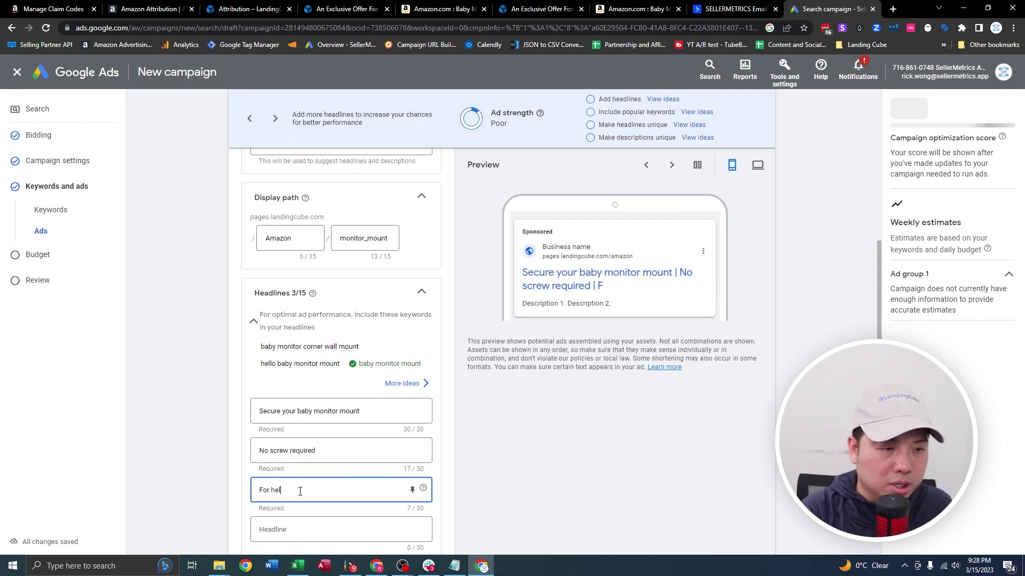
text(lo baby monitor)
scroll(304, 480, down, 6)
click(309, 325)
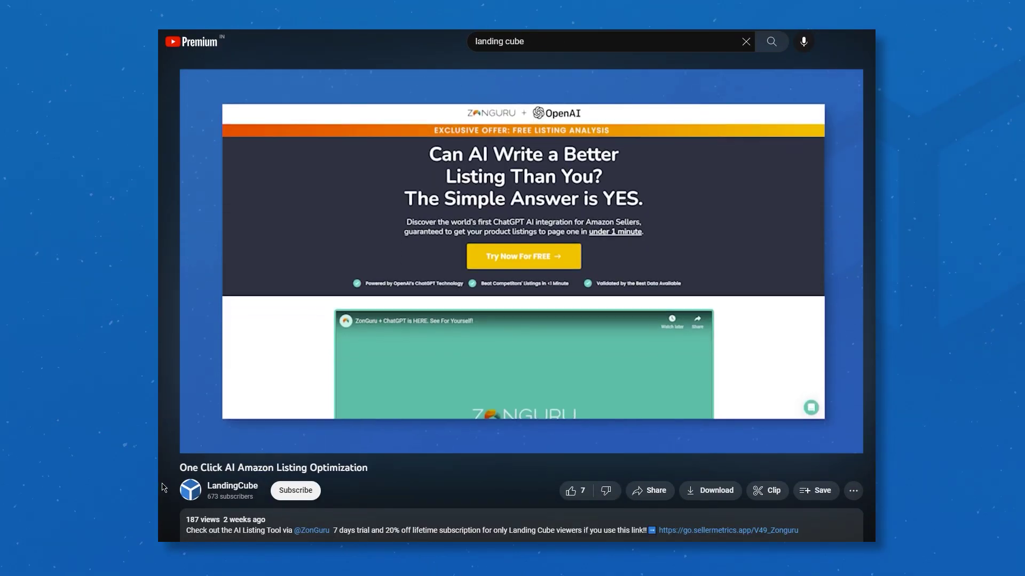
drag(179, 468, 380, 471)
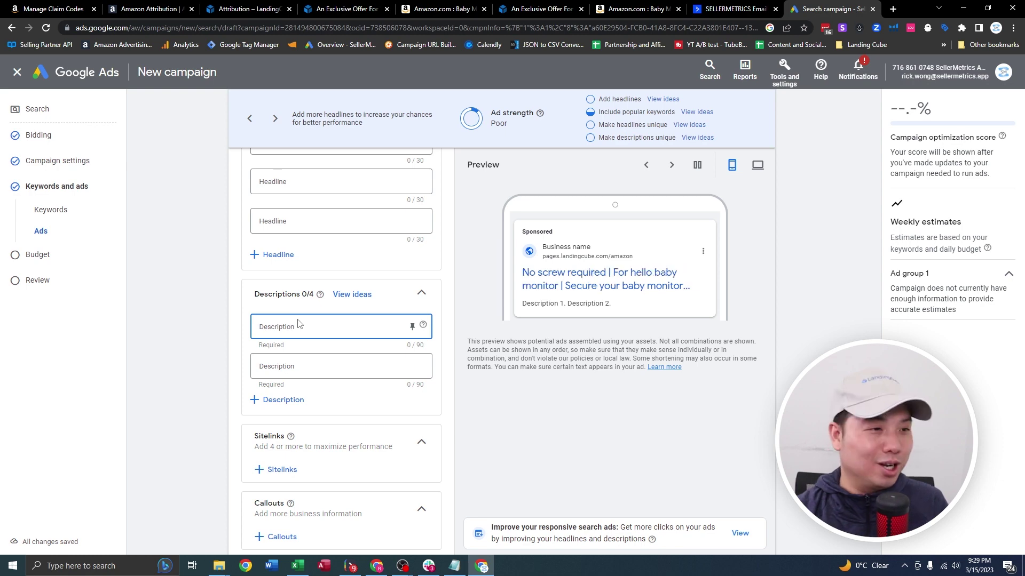
Add descriptions '30 days return' and 'Prime shipping', save the ad, and continue to Budget.
text(30 days return)
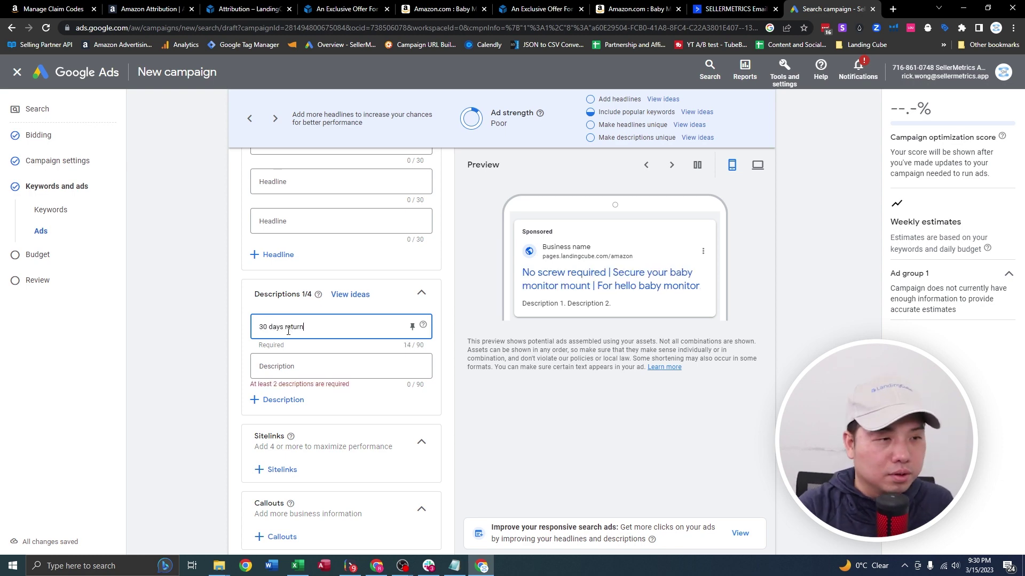
click(287, 366)
text(Prime shipping)
scroll(287, 366, down, 4)
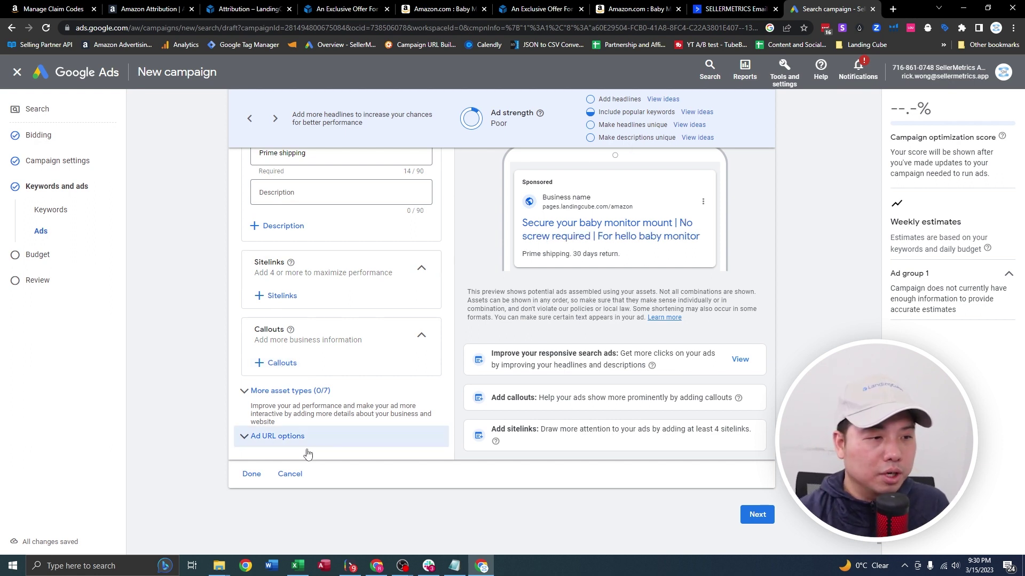
click(251, 473)
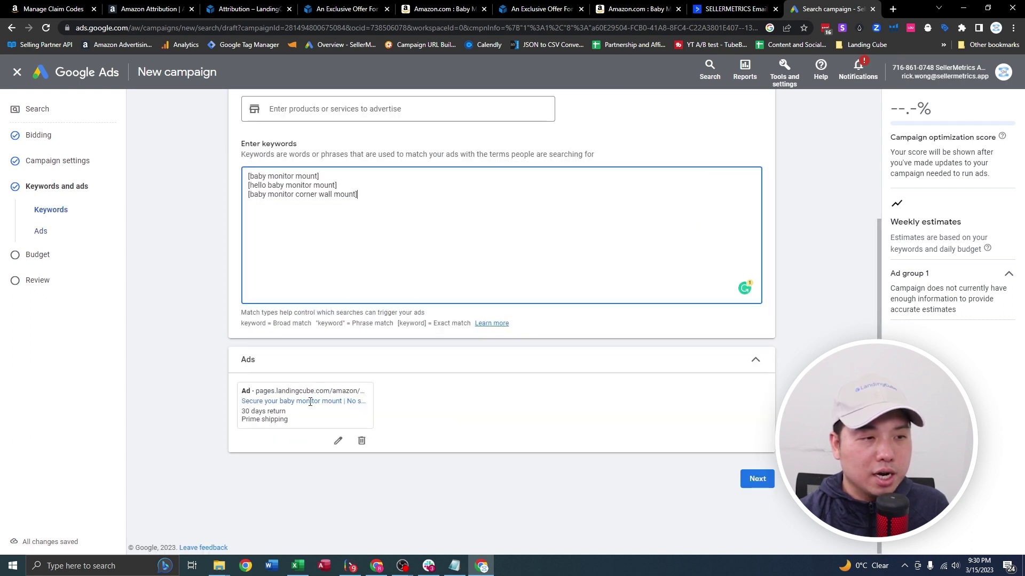
click(757, 478)
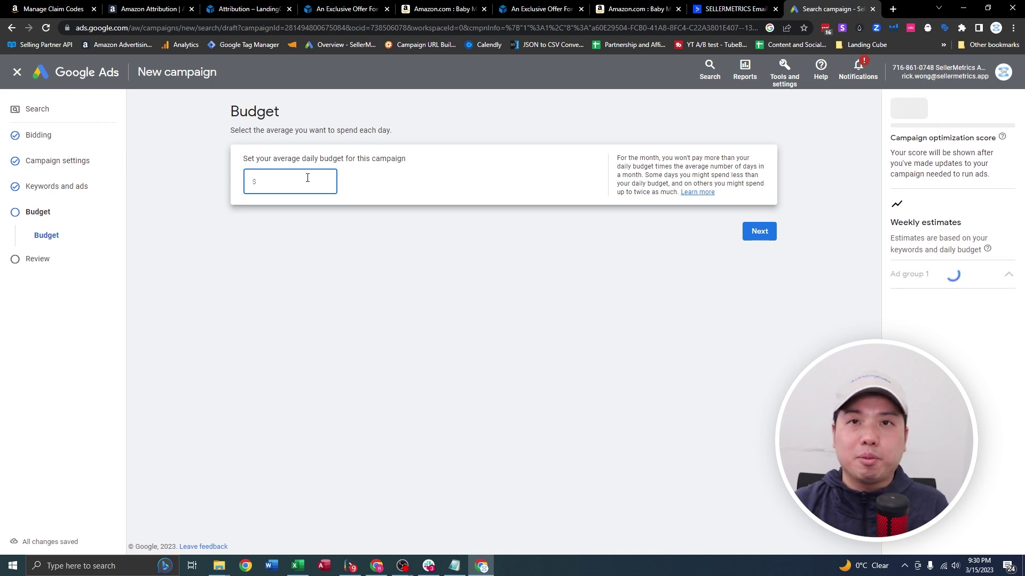
Enter a $5 daily budget and review the campaign summary, noting the no-traffic-expected warning.
text(5)
click(485, 290)
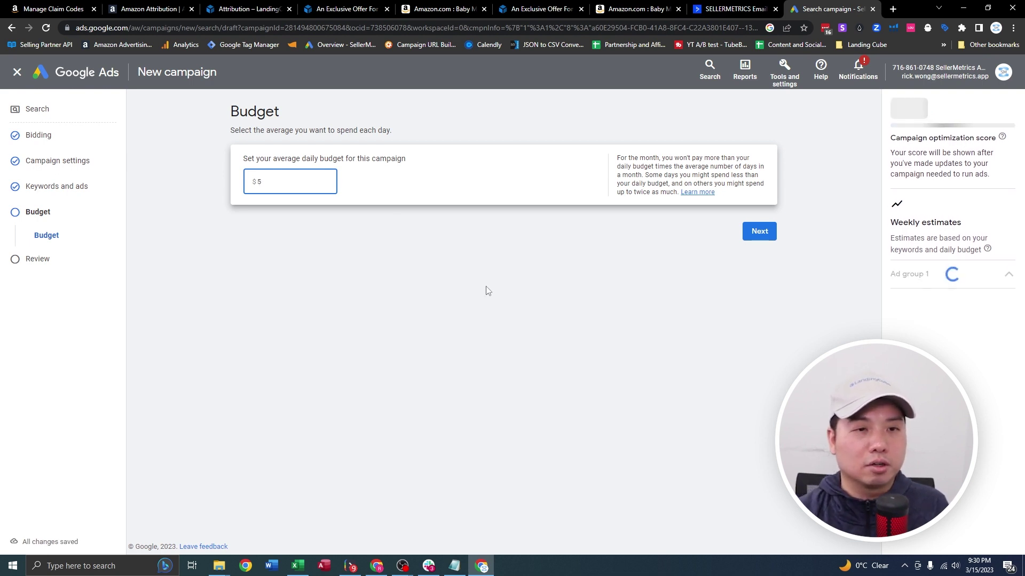
click(755, 279)
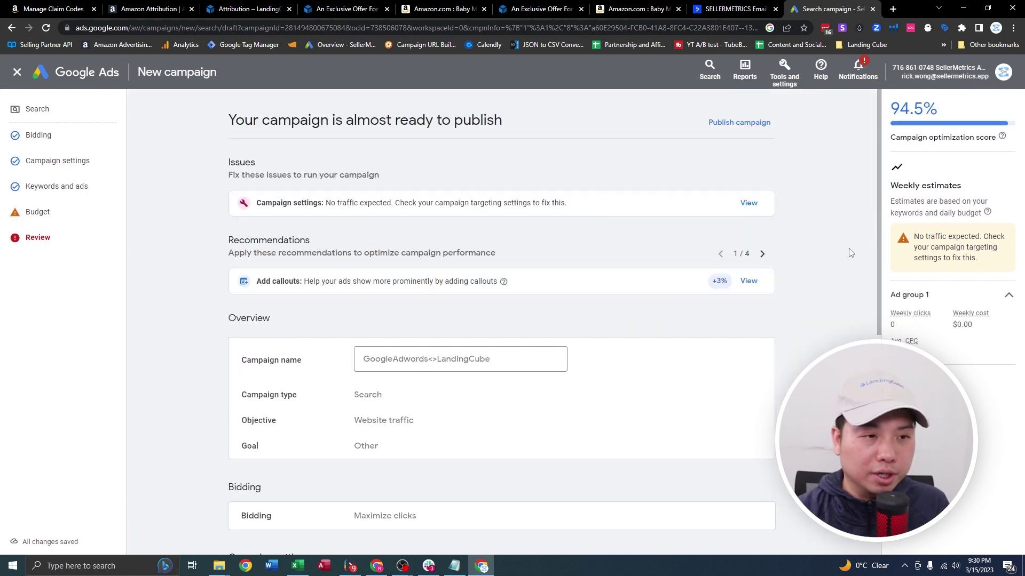
scroll(831, 248, down, 2)
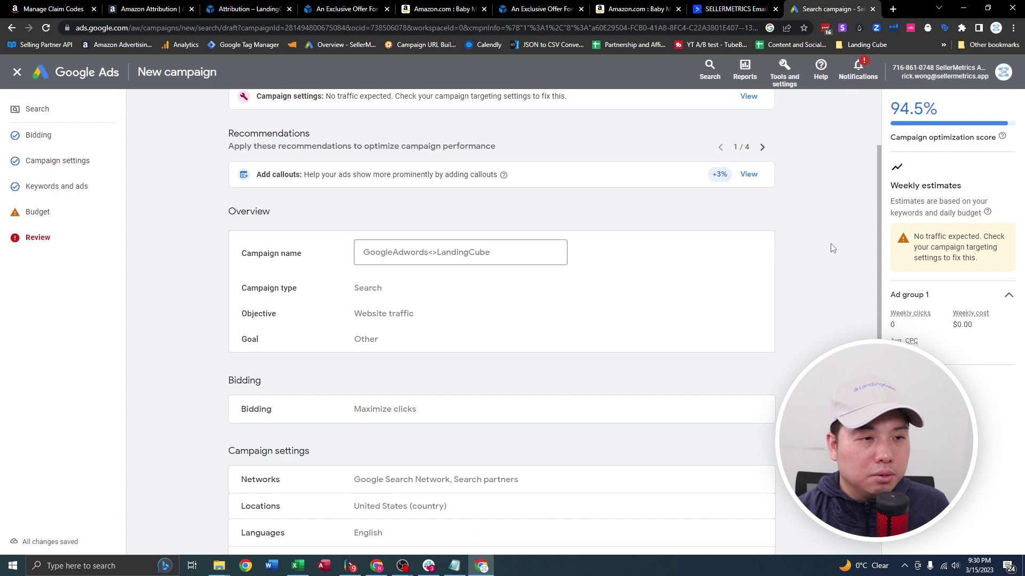
scroll(831, 248, up, 2)
drag(303, 203, 424, 202)
click(643, 197)
scroll(819, 210, down, 8)
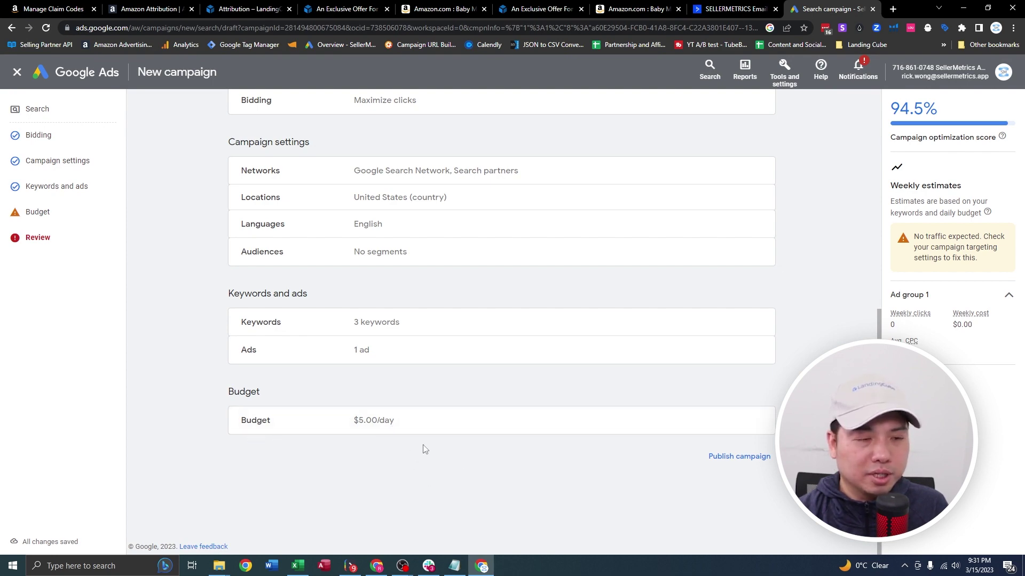
scroll(539, 267, up, 8)
scroll(587, 216, down, 8)
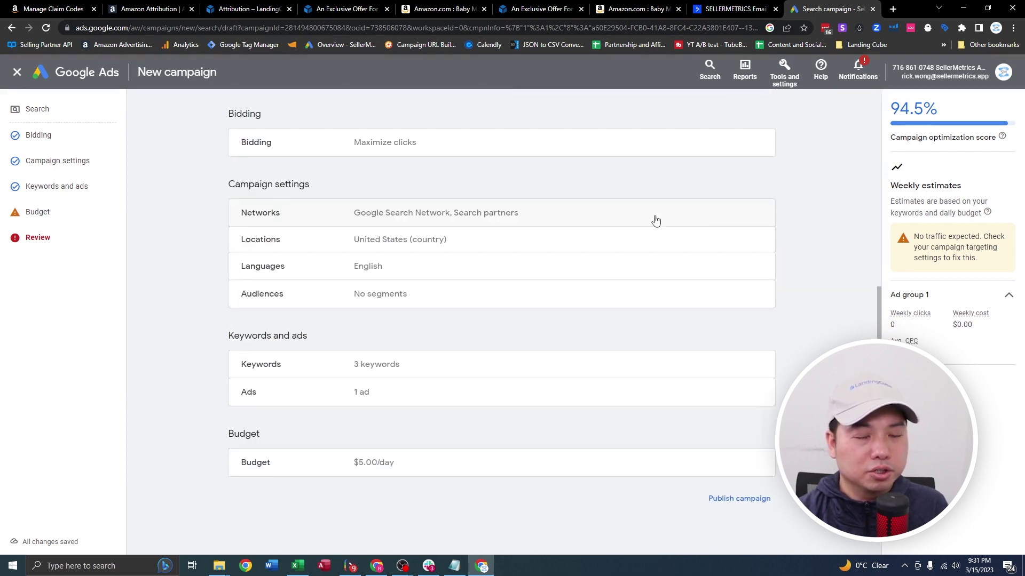